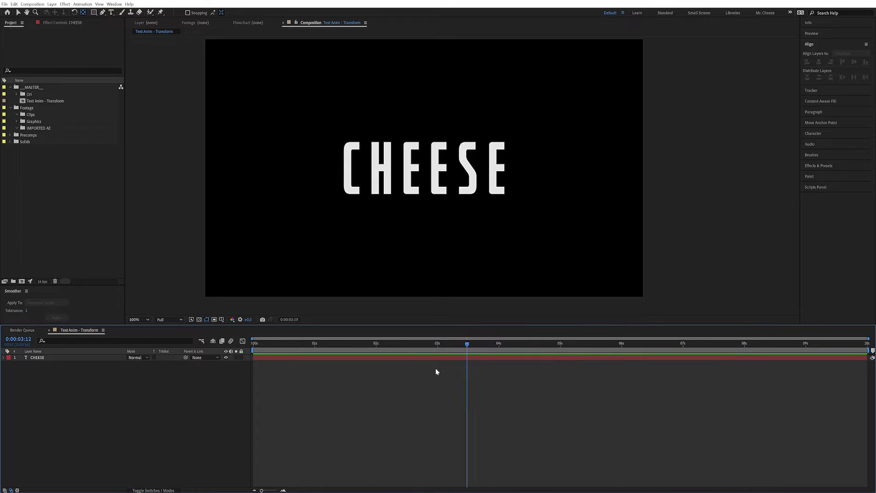
# Show the CHEESE text layer's Scale property and center the layer's anchor point within the text
pyautogui.click(52, 358)
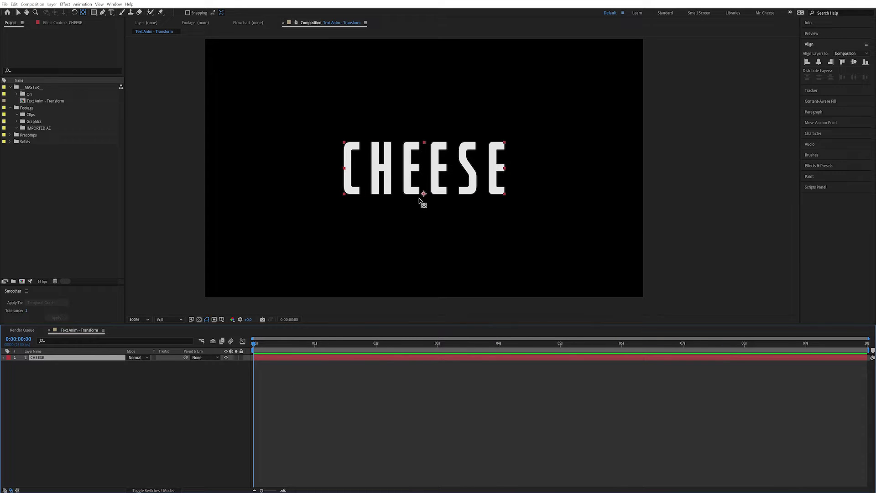
pyautogui.press('s')
pyautogui.moveTo(149, 364); pyautogui.dragTo(166, 364)
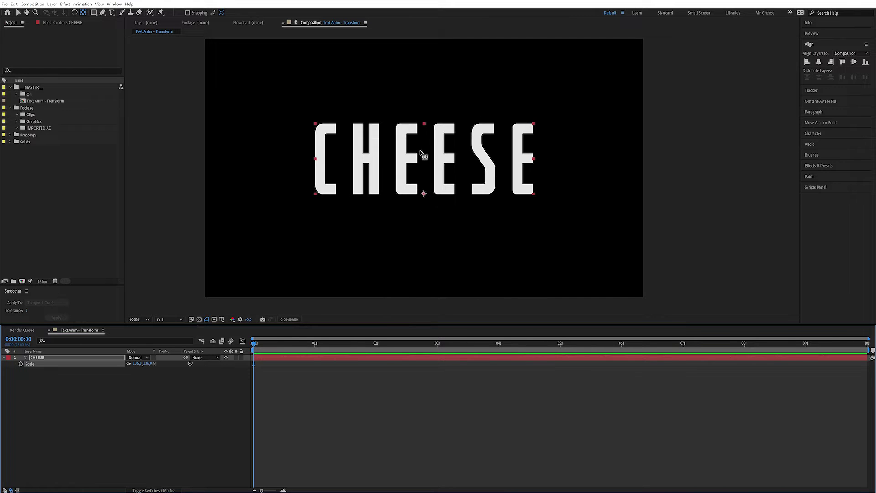
pyautogui.hotkey('ctrl', 'z')
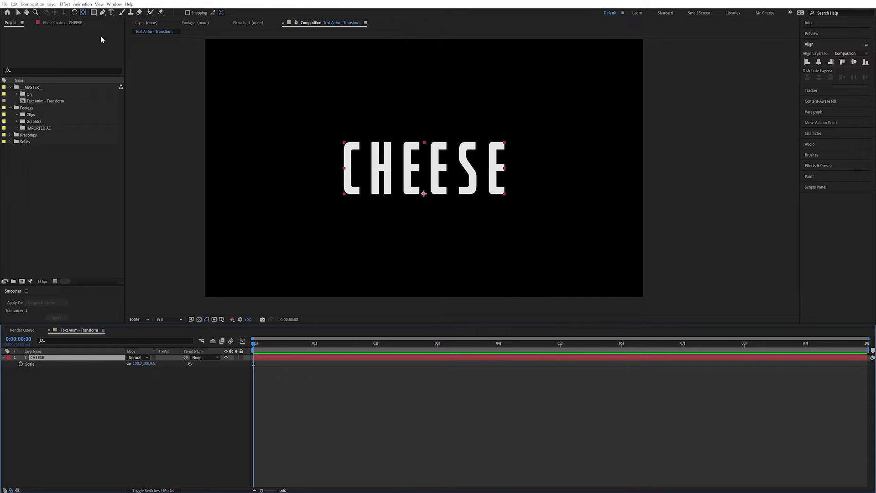
pyautogui.click(84, 13)
pyautogui.hotkey('ctrl', 'alt', 'Home')
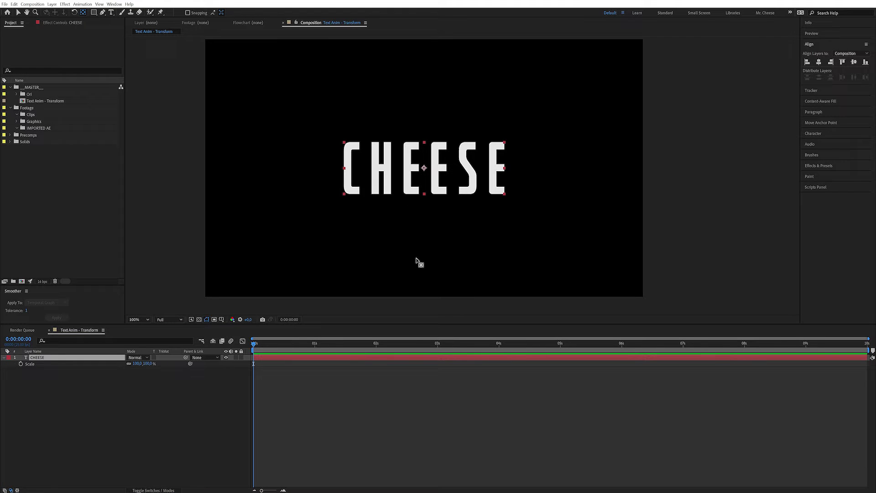
# Keyframe the CHEESE layer's scale from 100% at the first frame to 110% at 0:00:09:24
pyautogui.click(269, 348)
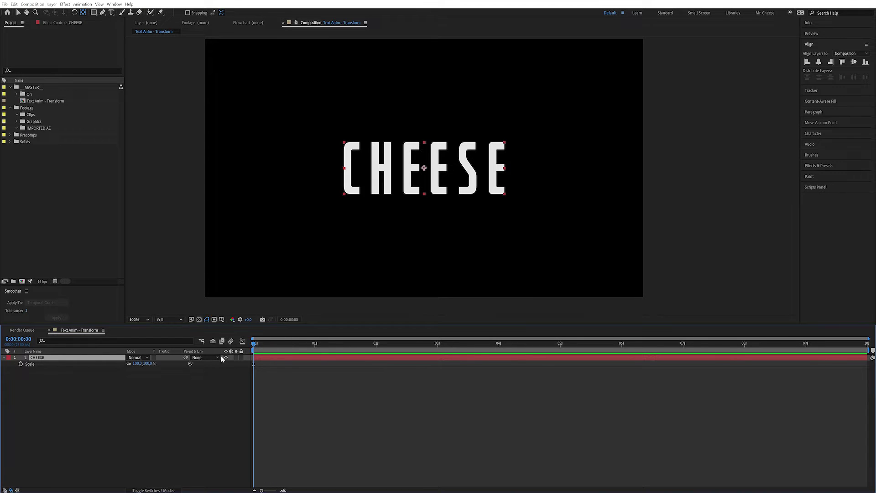
pyautogui.click(20, 363)
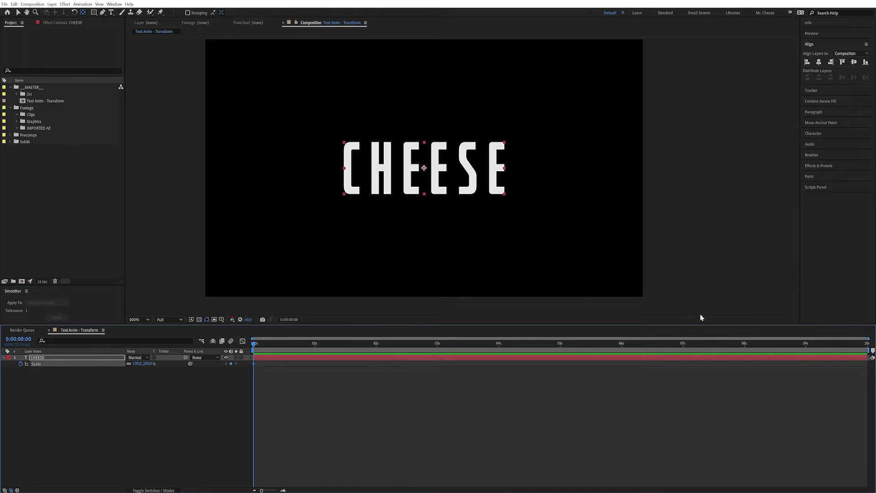
pyautogui.moveTo(737, 346); pyautogui.dragTo(866, 346)
pyautogui.click(148, 364)
pyautogui.write('1')
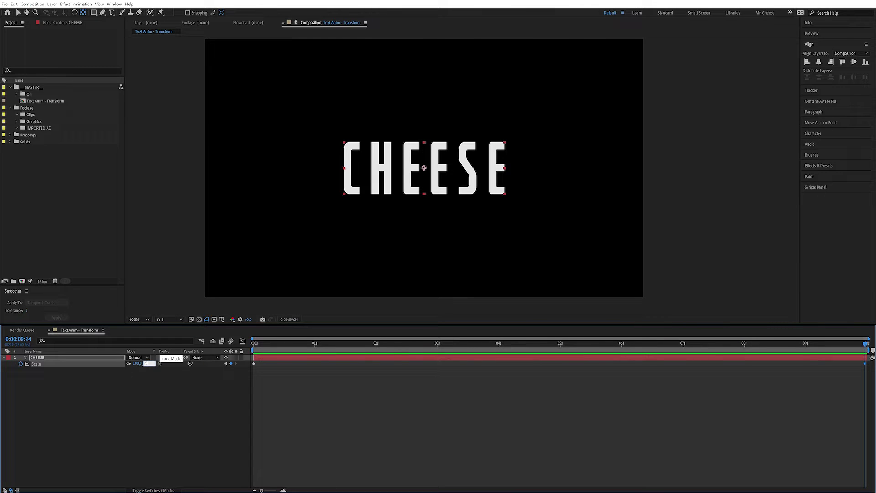
pyautogui.write('10')
pyautogui.press('Return')
pyautogui.moveTo(328, 344); pyautogui.dragTo(122, 399)
pyautogui.click(121, 399)
# Pre-compose the CHEESE layer as TEXT, moving all attributes into the new composition
pyautogui.click(48, 358)
pyautogui.click(52, 4)
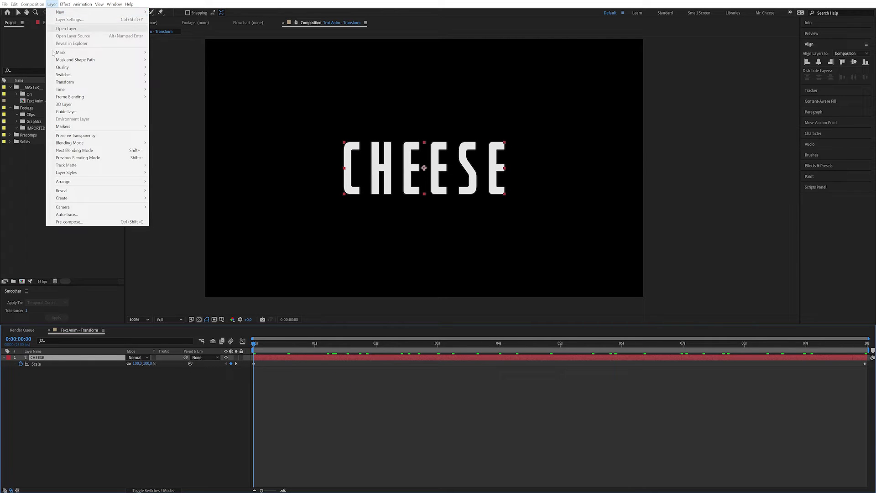
pyautogui.click(104, 222)
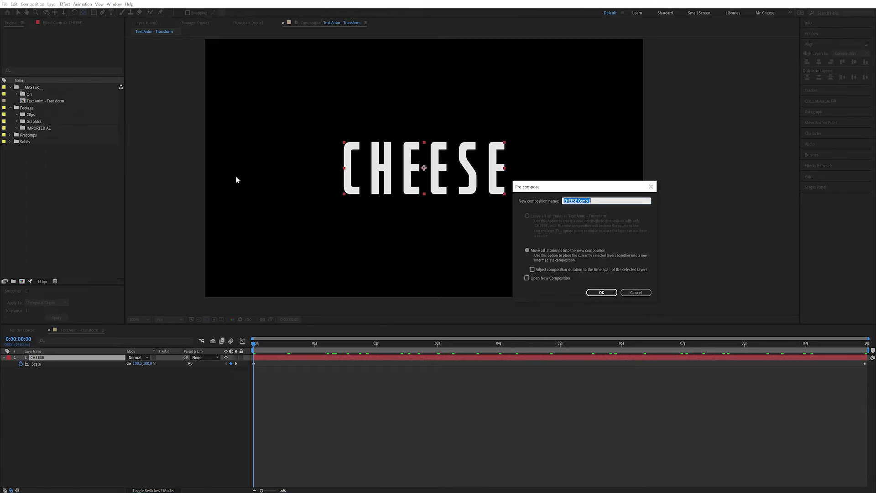
pyautogui.click(603, 202)
pyautogui.hotkey('ctrl', 'a')
pyautogui.write('TEXT')
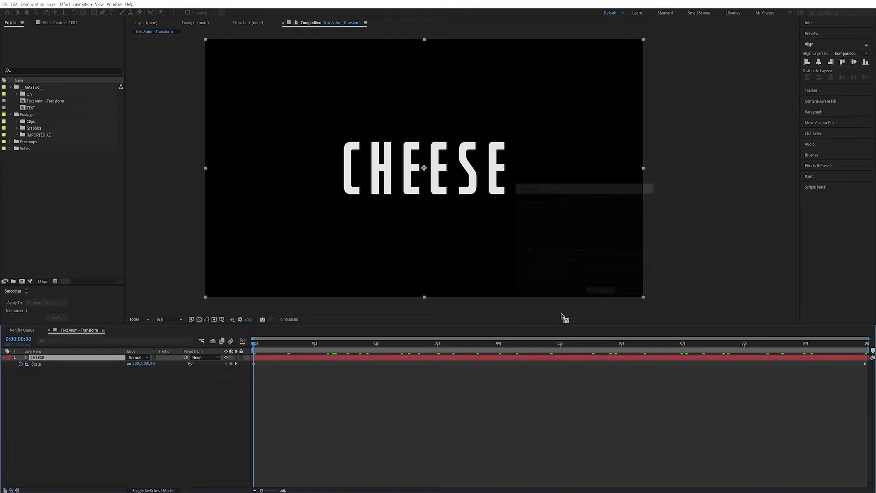
pyautogui.click(601, 293)
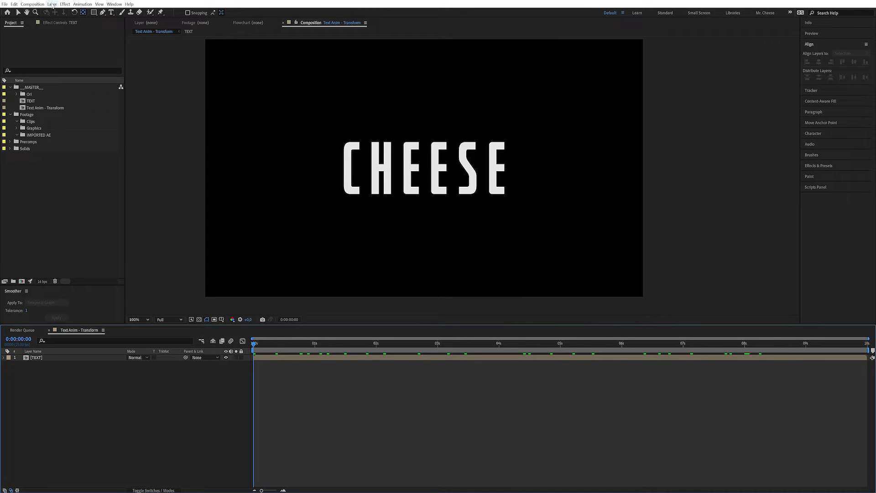
# Create a null object above the text precomp and name it CTRL
pyautogui.click(52, 5)
pyautogui.moveTo(64, 13)
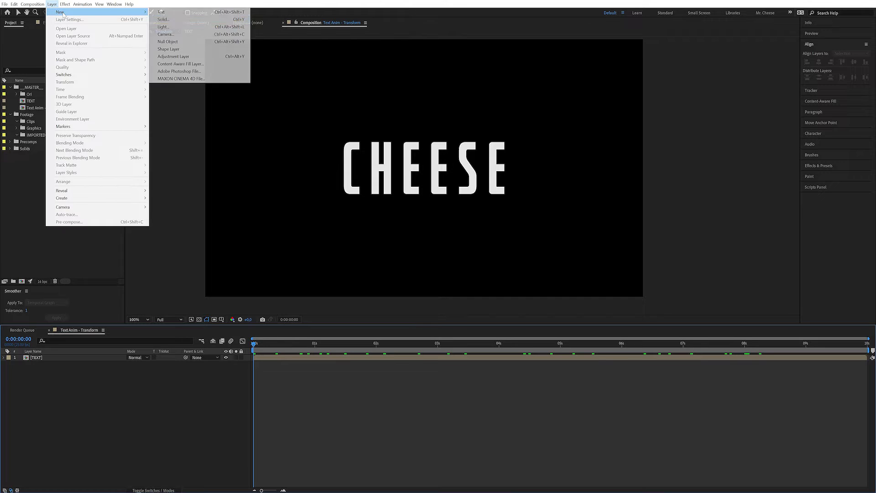
pyautogui.click(190, 42)
pyautogui.press('Return')
pyautogui.write('CTRL')
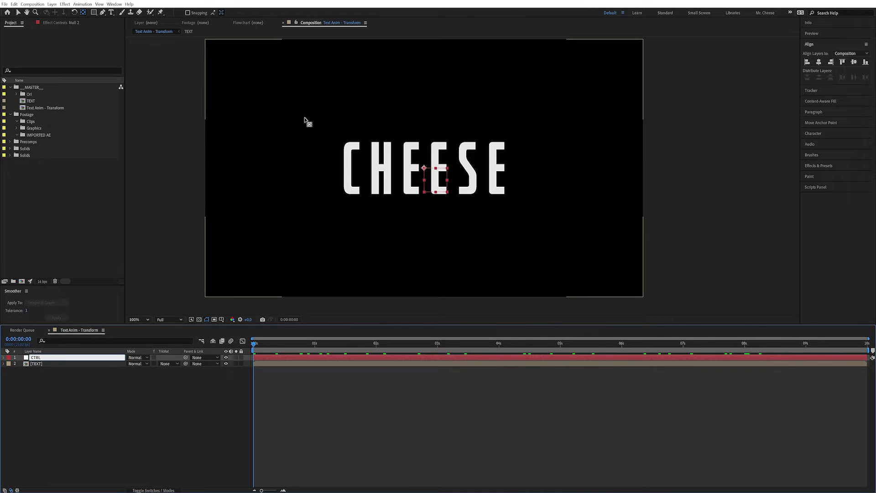
pyautogui.press('Return')
# Apply the Fractal Noise effect to the CTRL null and show its effect controls
pyautogui.click(63, 23)
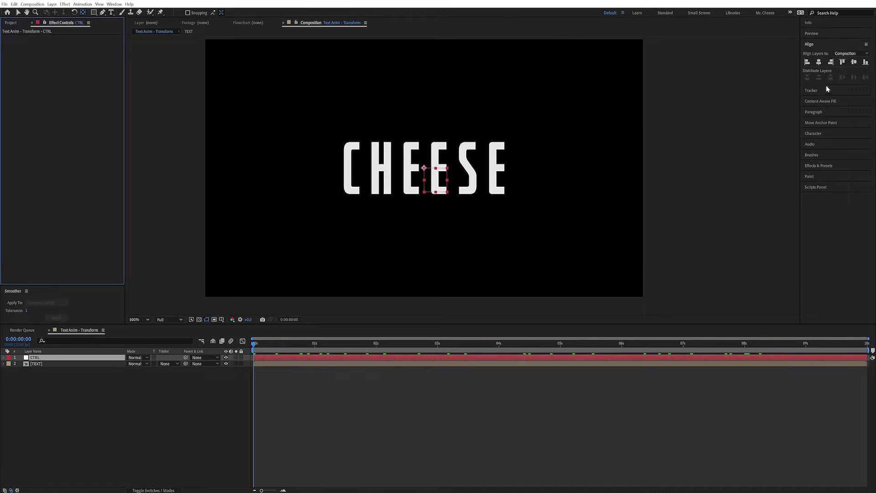
pyautogui.click(819, 166)
pyautogui.click(824, 137)
pyautogui.write('f')
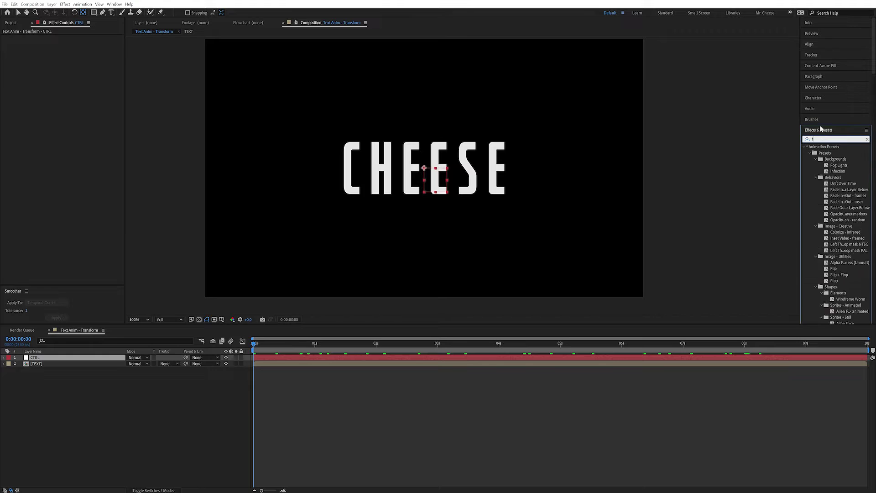
pyautogui.write('rac')
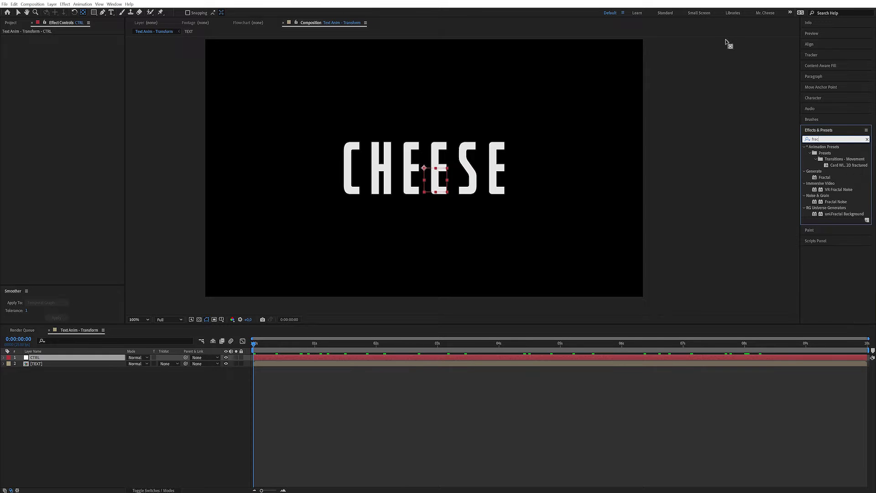
pyautogui.doubleClick(837, 202)
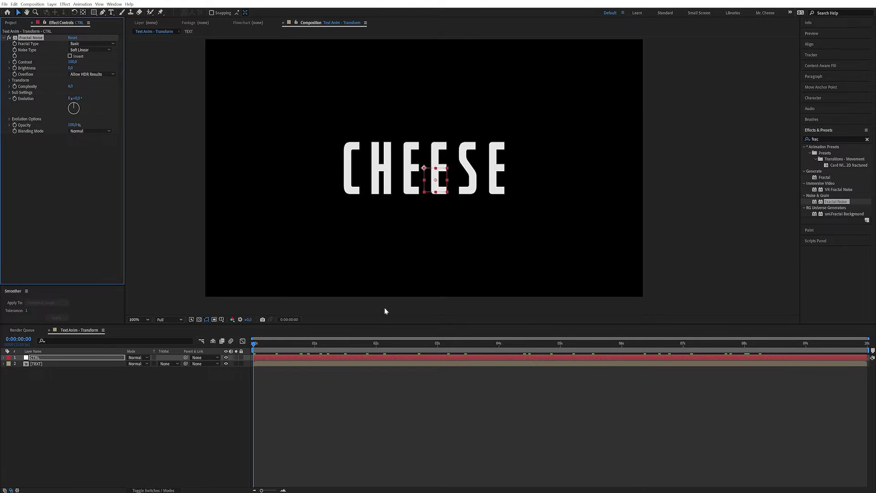
# Add a Tint effect to the CTRL null and set Map Black To to a gray with 50% brightness
pyautogui.click(822, 139)
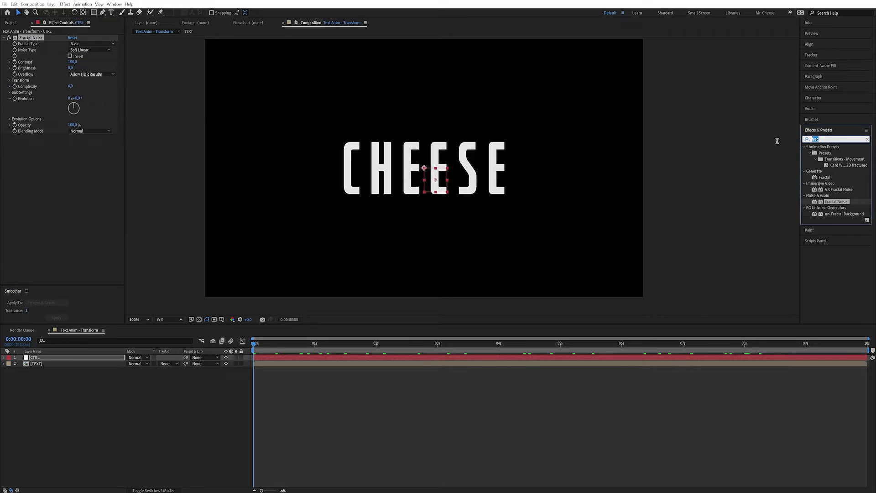
pyautogui.write('tin')
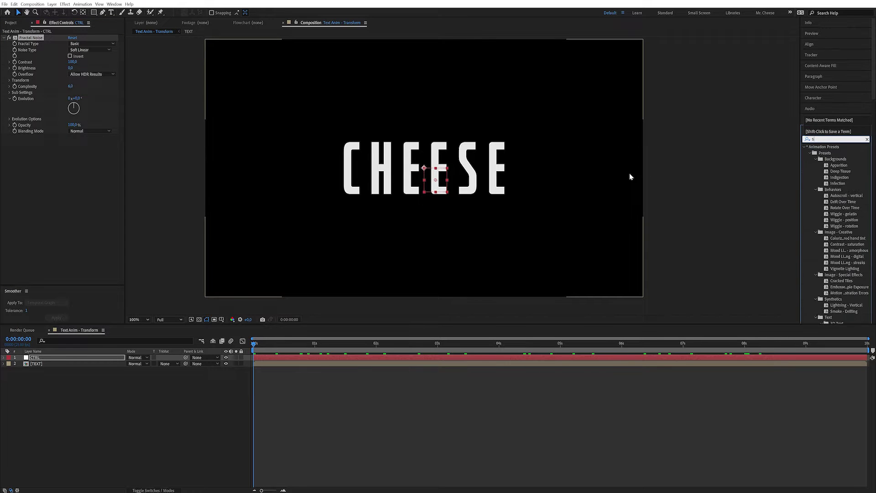
pyautogui.doubleClick(829, 238)
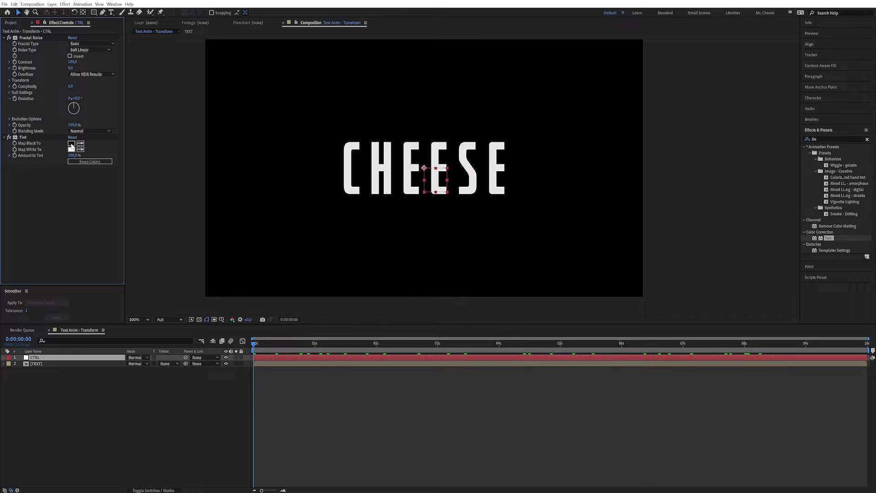
pyautogui.click(72, 144)
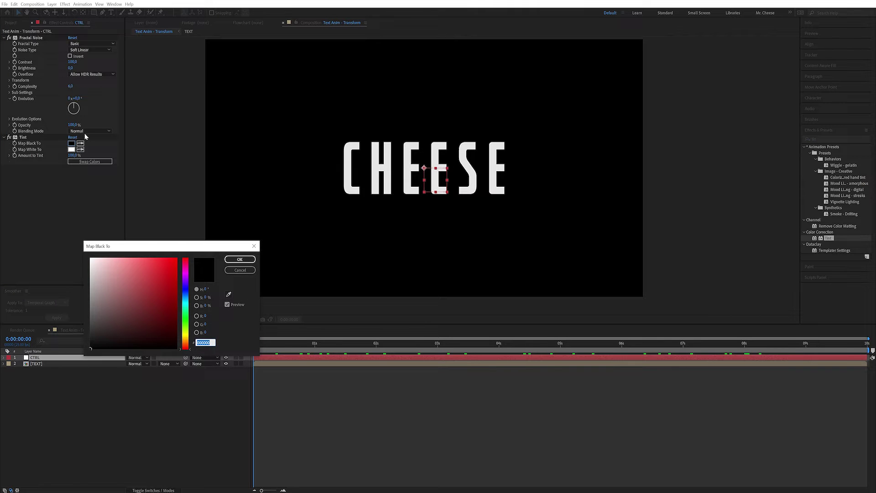
pyautogui.click(205, 306)
pyautogui.write('50')
pyautogui.press('Return')
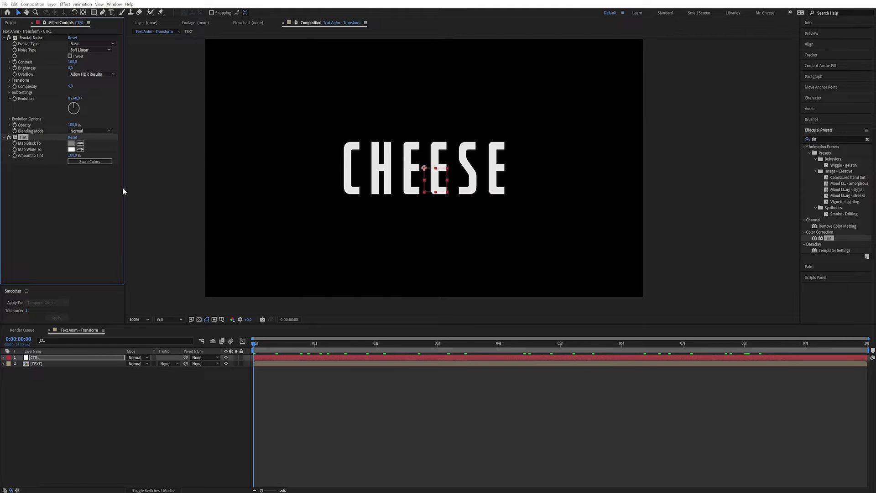
# Add a Slider Control below the Tint effect on the CTRL null and rename it Delay
pyautogui.click(62, 360)
pyautogui.click(61, 359)
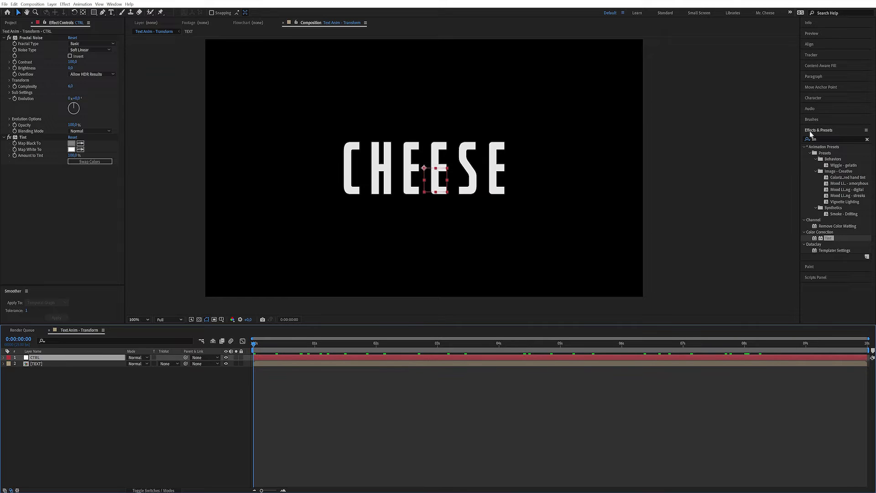
pyautogui.click(821, 139)
pyautogui.write('slide')
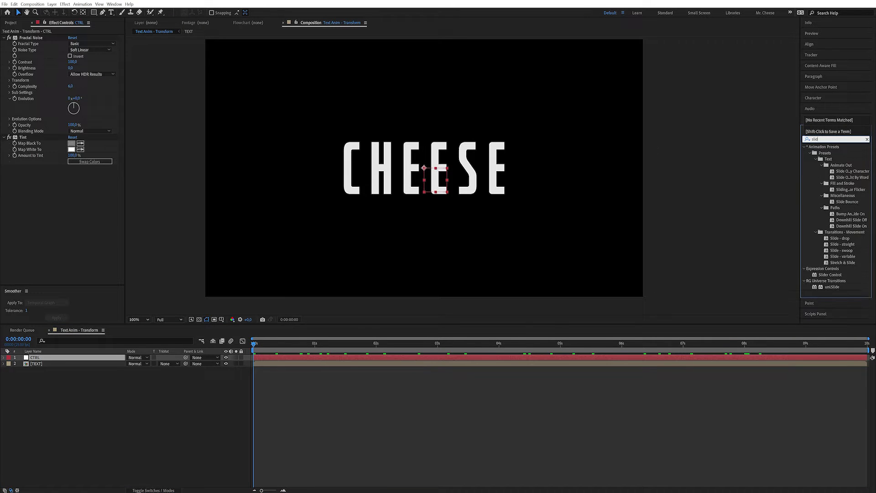
pyautogui.moveTo(830, 262); pyautogui.dragTo(83, 174)
pyautogui.press('Return')
pyautogui.write('Dek')
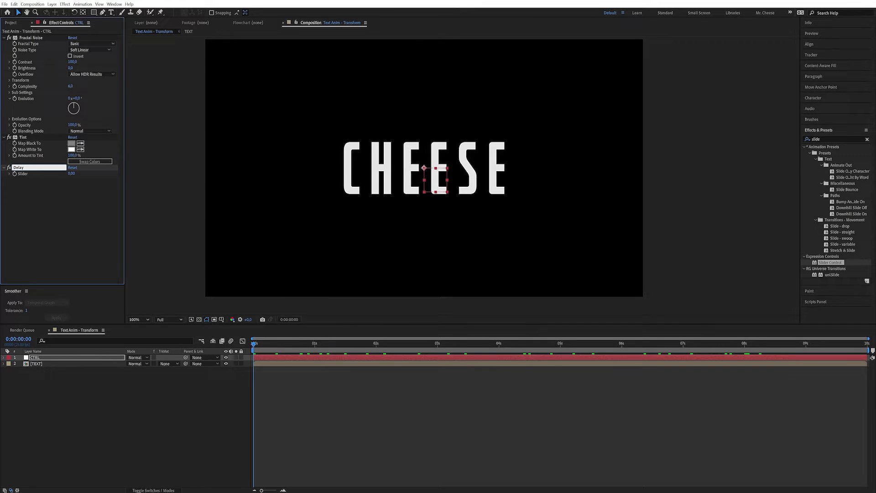
pyautogui.press('Return')
# Create a gray 1920 x 1080 px solid named NOISE A at the top of the layer stack
pyautogui.click(117, 439)
pyautogui.click(48, 358)
pyautogui.click(76, 398)
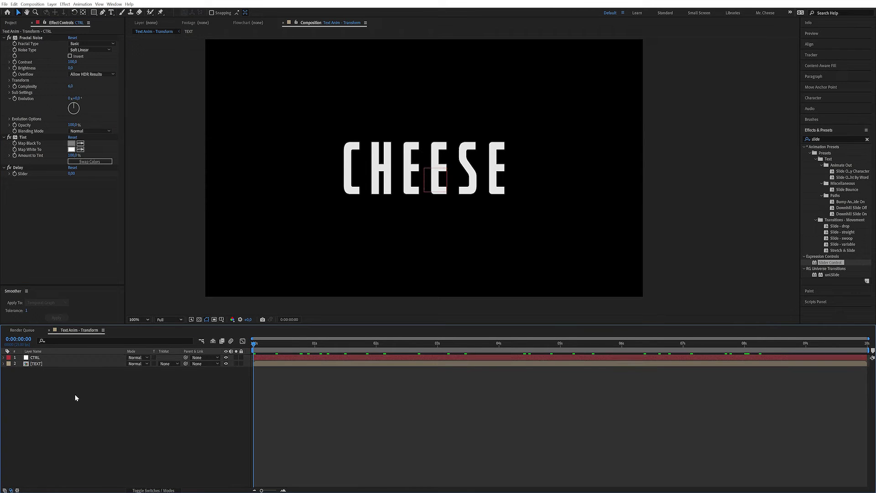
pyautogui.click(52, 4)
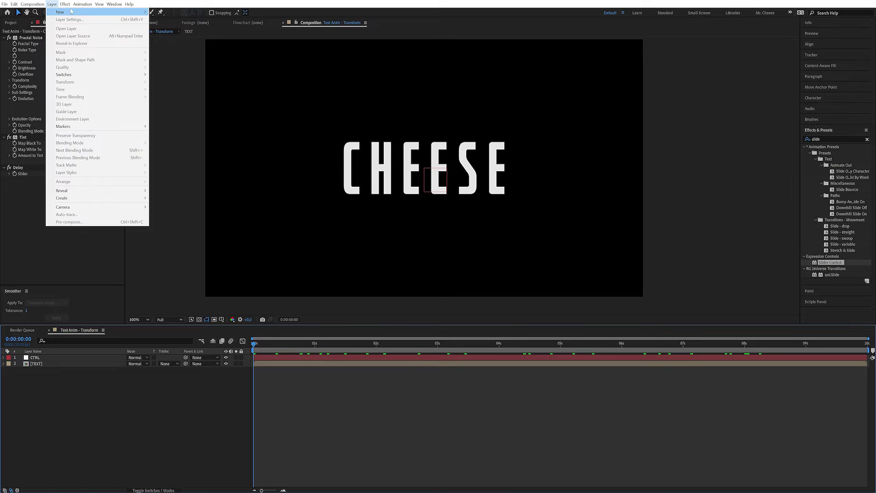
pyautogui.moveTo(71, 12)
pyautogui.click(191, 20)
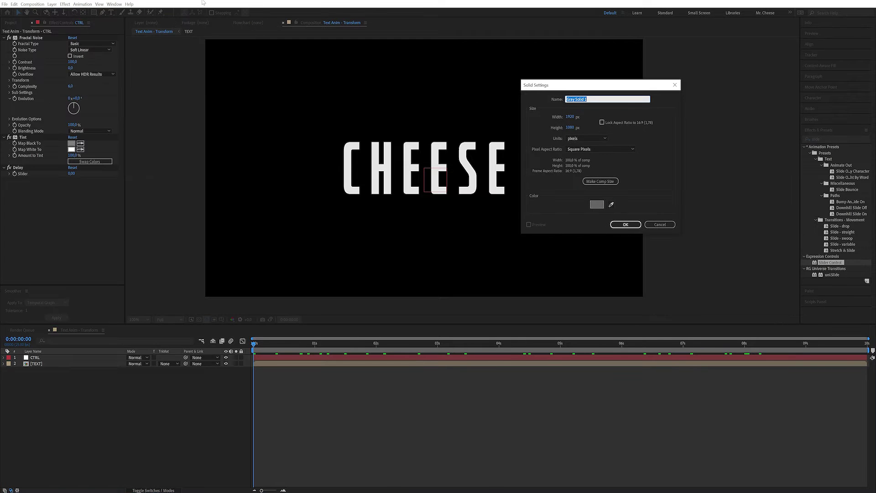
pyautogui.write('NOISE A')
pyautogui.press('Return')
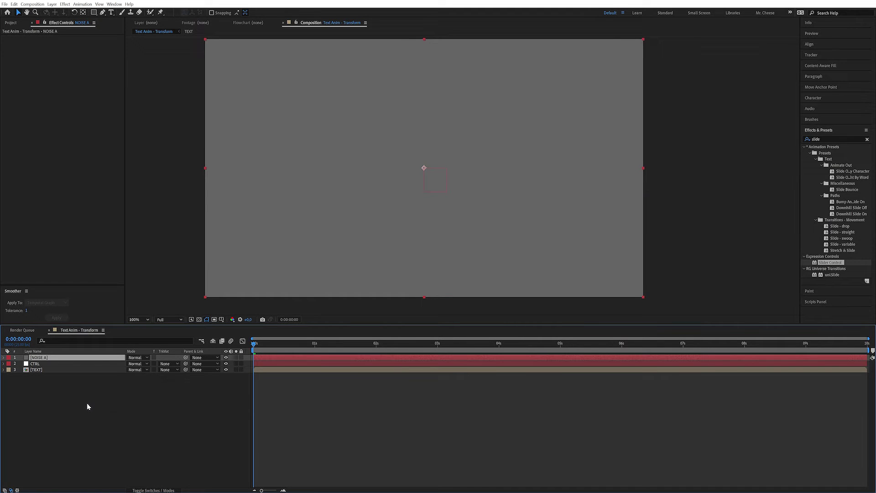
# Copy the CTRL null's Fractal Noise and Tint effects with property links and paste them onto the NOISE A solid
pyautogui.click(25, 364)
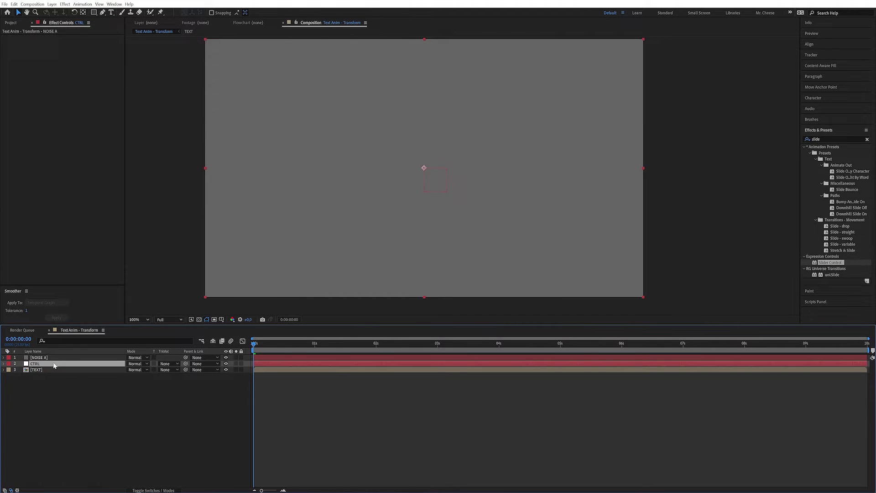
pyautogui.click(25, 37)
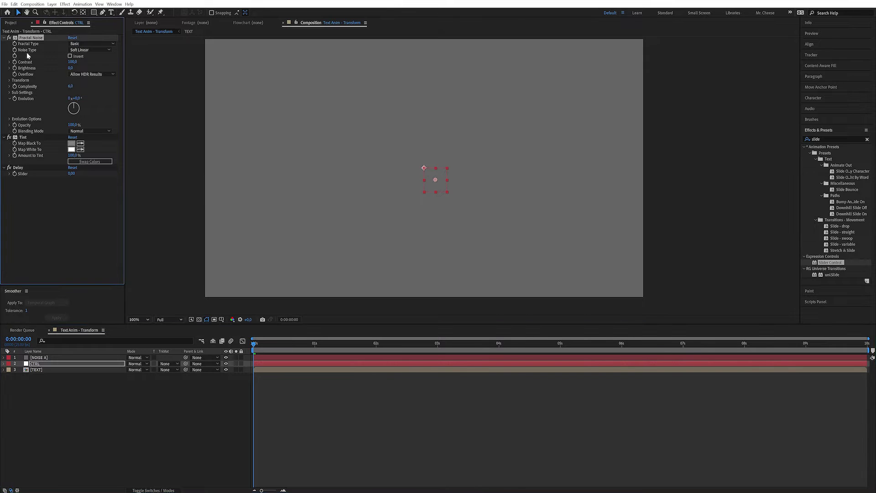
pyautogui.keyDown('ctrl'); pyautogui.click(22, 138); pyautogui.keyUp('ctrl')
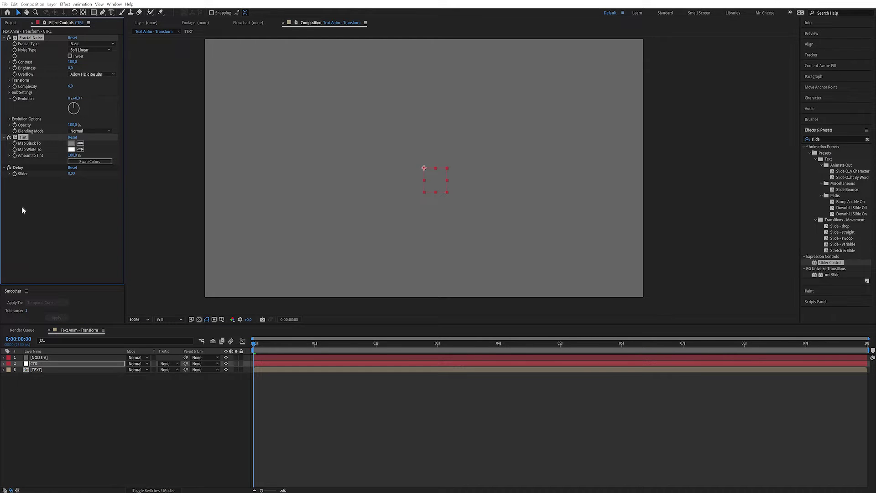
pyautogui.click(15, 4)
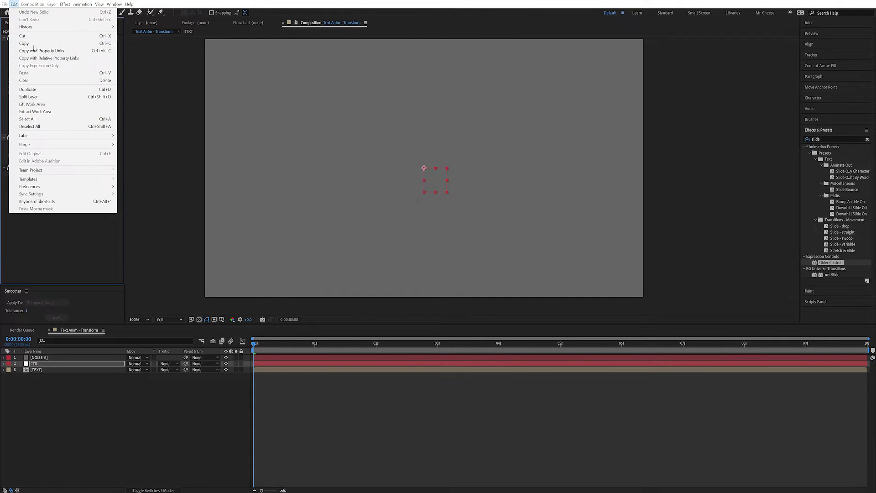
pyautogui.click(63, 51)
pyautogui.hotkey('ctrl', 'Up')
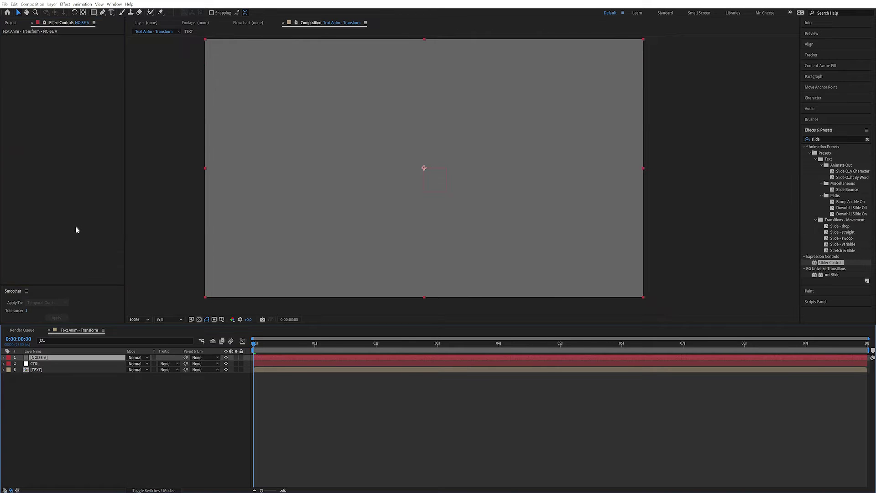
pyautogui.hotkey('ctrl', 'v')
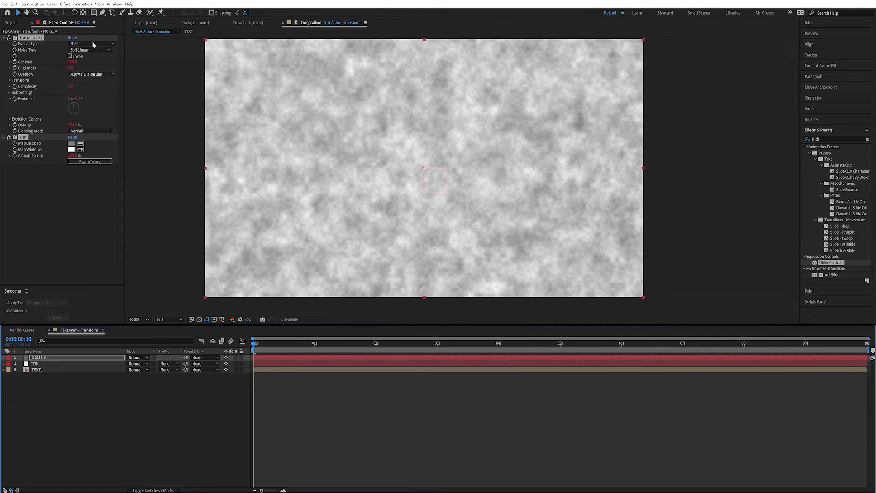
# Pre-compose the NOISE A solid with all attributes into a composition named NOISE A, and place it hidden at the bottom of the layer stack
pyautogui.click(53, 358)
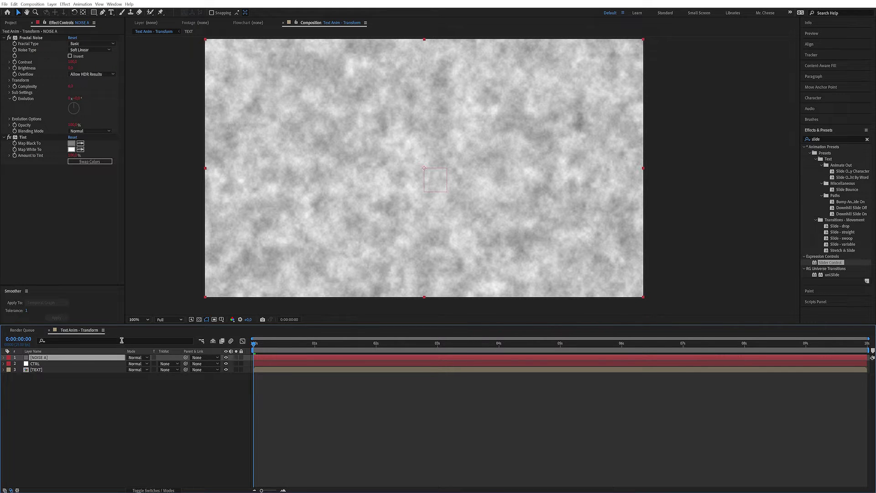
pyautogui.hotkey('ctrl', 'shift', 'c')
pyautogui.click(566, 250)
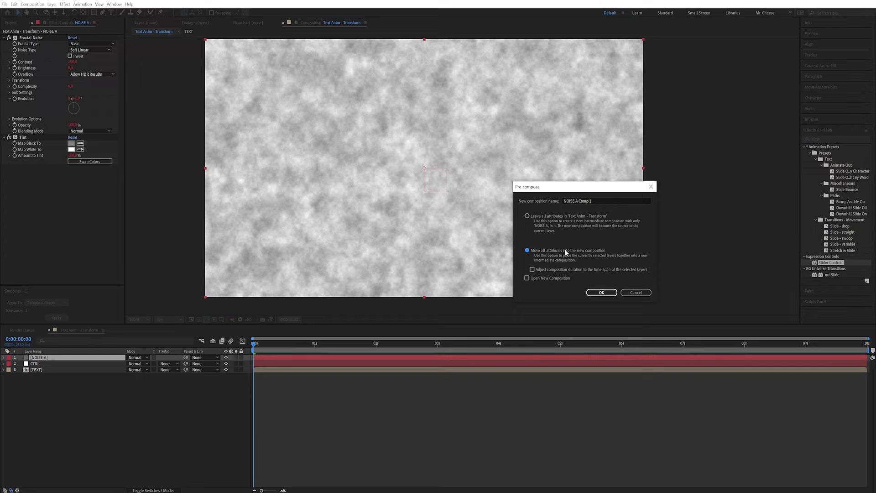
pyautogui.moveTo(608, 201); pyautogui.dragTo(579, 206)
pyautogui.press('BackSpace')
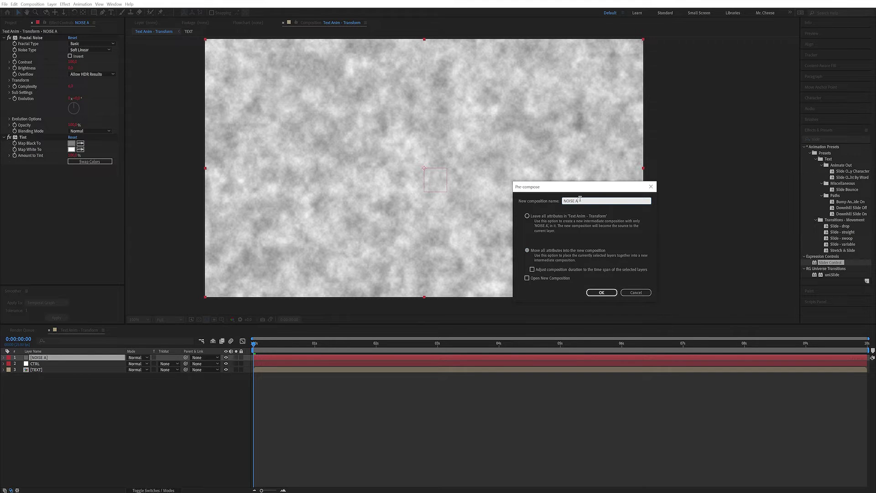
pyautogui.click(601, 293)
pyautogui.moveTo(82, 360); pyautogui.dragTo(105, 401)
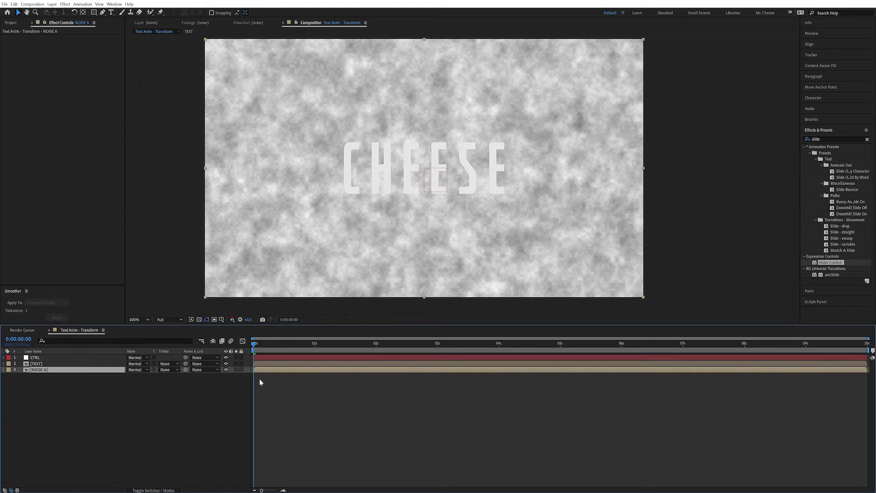
pyautogui.click(226, 370)
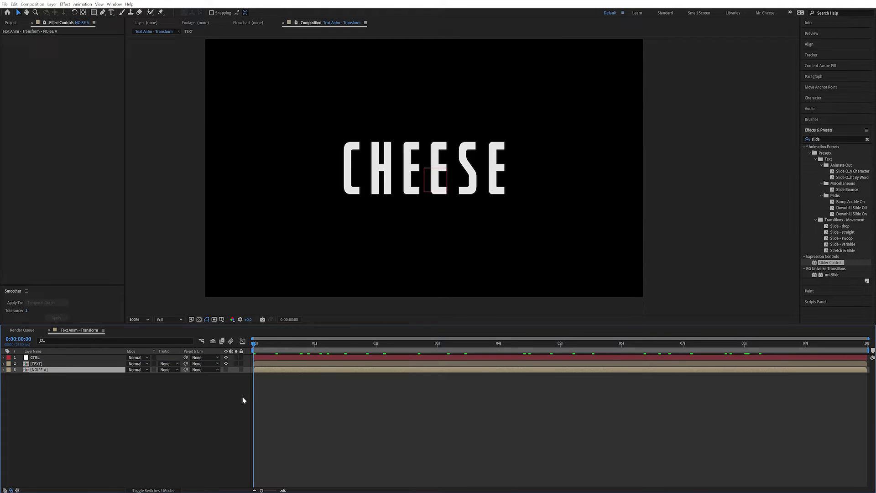
# Duplicate the TEXT layer and rename the copy TEXT A
pyautogui.click(51, 364)
pyautogui.hotkey('ctrl', 'd')
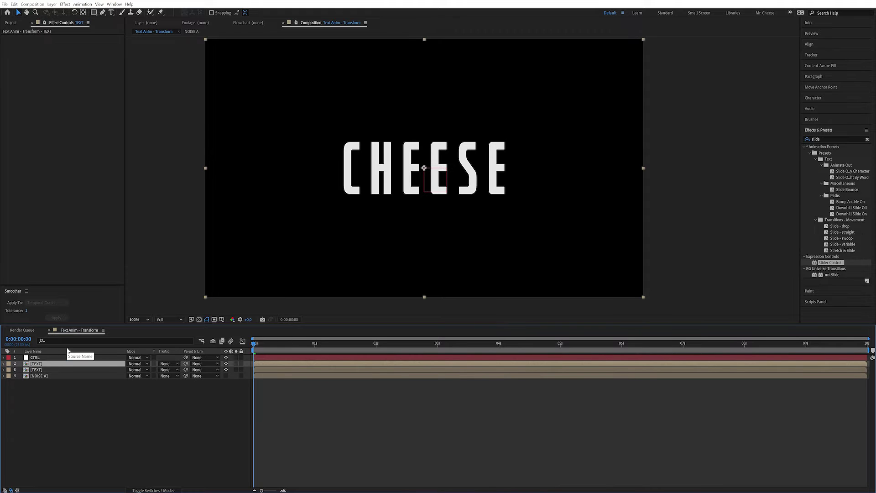
pyautogui.press('Return')
pyautogui.press('Right')
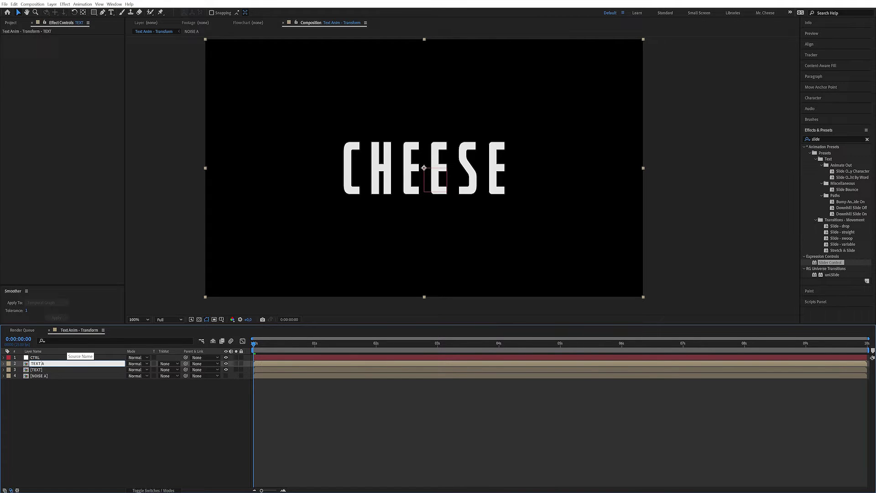
pyautogui.write('A')
pyautogui.press('Return')
# Move TEXT A beneath the original TEXT layer and hide the original
pyautogui.moveTo(53, 364); pyautogui.dragTo(53, 371)
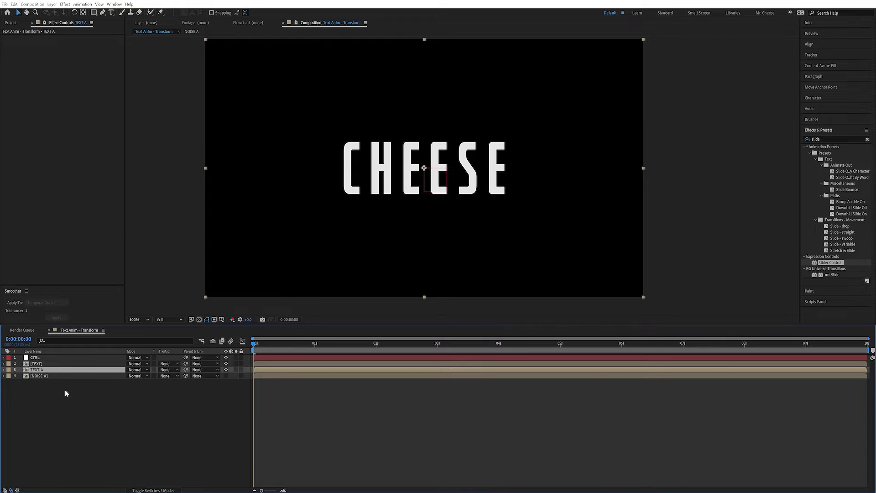
pyautogui.click(226, 369)
pyautogui.click(226, 364)
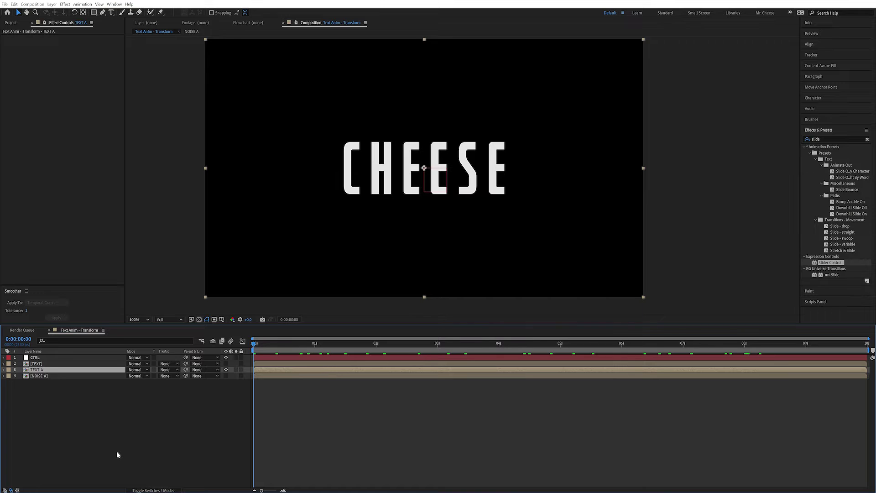
# Add a Displacement Map to TEXT A, using NOISE A as the map layer and Luminance for both horizontal and vertical displacement
pyautogui.click(815, 139)
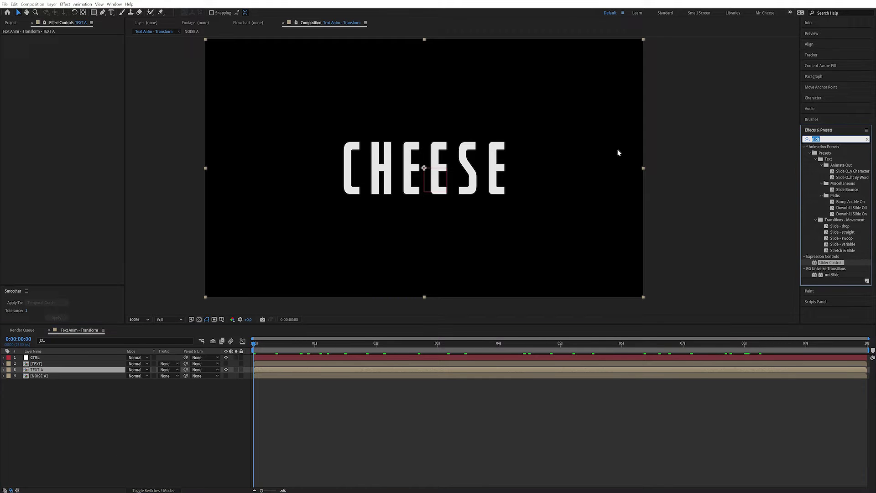
pyautogui.write('displ')
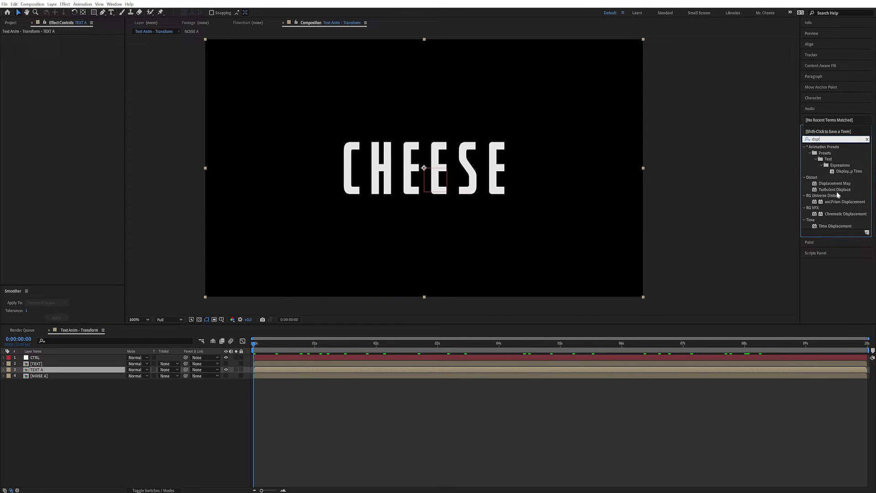
pyautogui.doubleClick(835, 183)
pyautogui.click(81, 44)
pyautogui.click(90, 84)
pyautogui.click(80, 50)
pyautogui.click(86, 86)
pyautogui.click(89, 62)
pyautogui.click(97, 100)
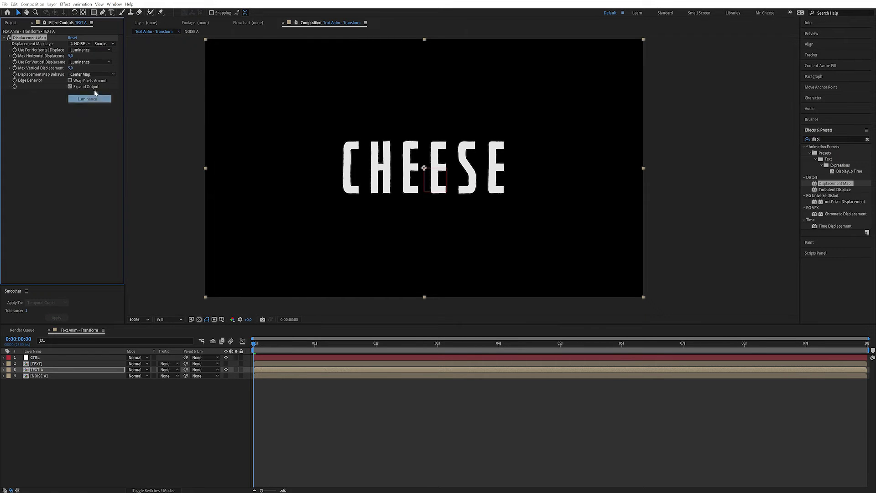
# Set the Displacement Map's maximum horizontal and vertical displacement to 300 each and scrub through the result
pyautogui.click(70, 56)
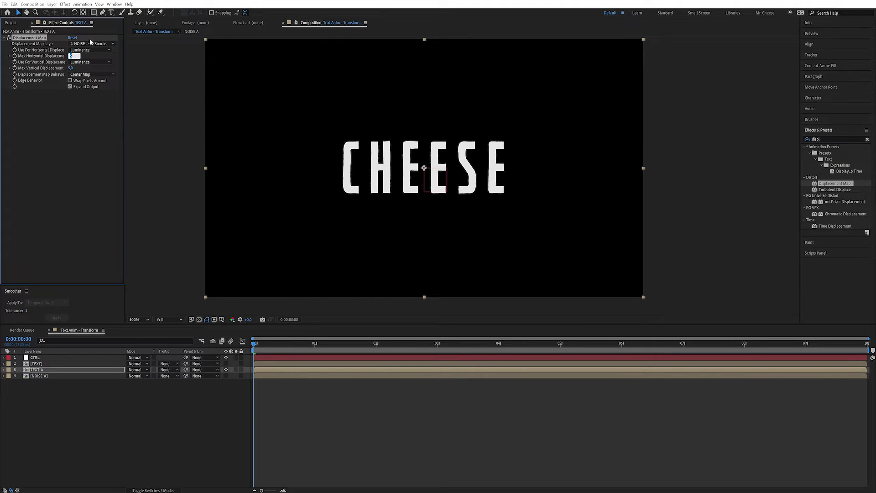
pyautogui.write('300')
pyautogui.press('Tab')
pyautogui.write('300')
pyautogui.press('Return')
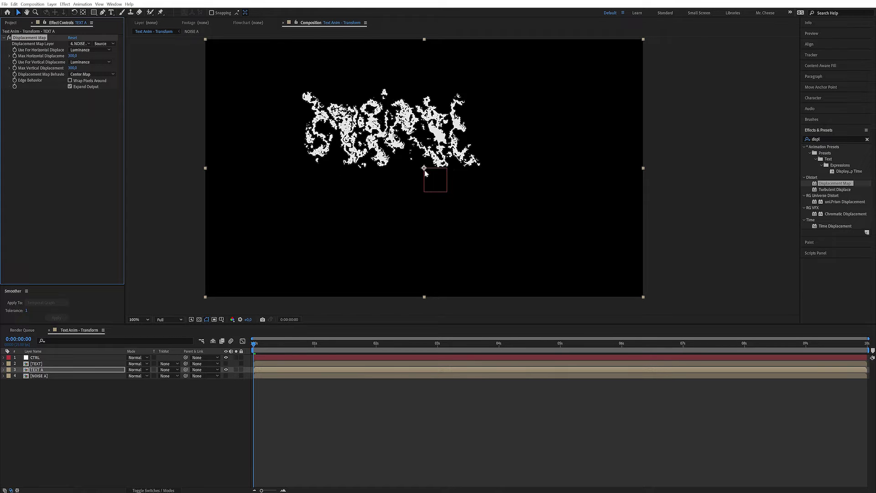
pyautogui.moveTo(295, 349); pyautogui.dragTo(607, 349)
pyautogui.press('Home')
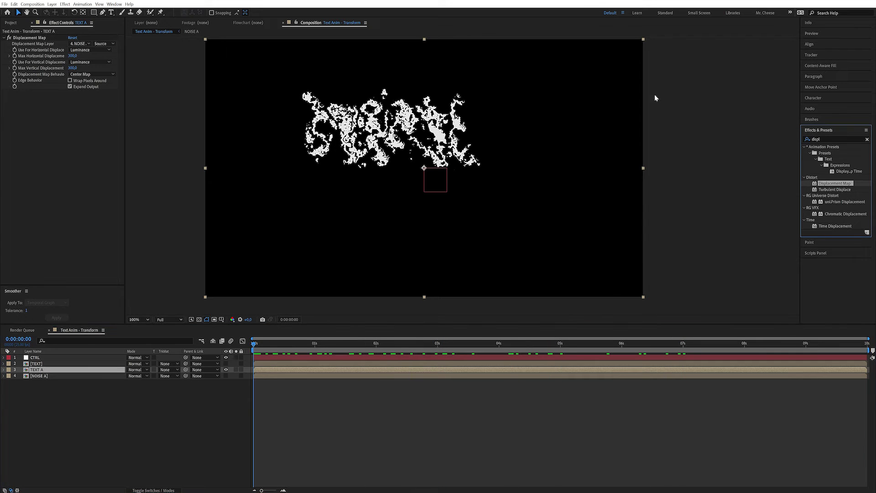
# Add a Set Matte effect to TEXT A that takes its matte from the TEXT layer with Effects & Masks
pyautogui.moveTo(821, 139); pyautogui.dragTo(754, 141)
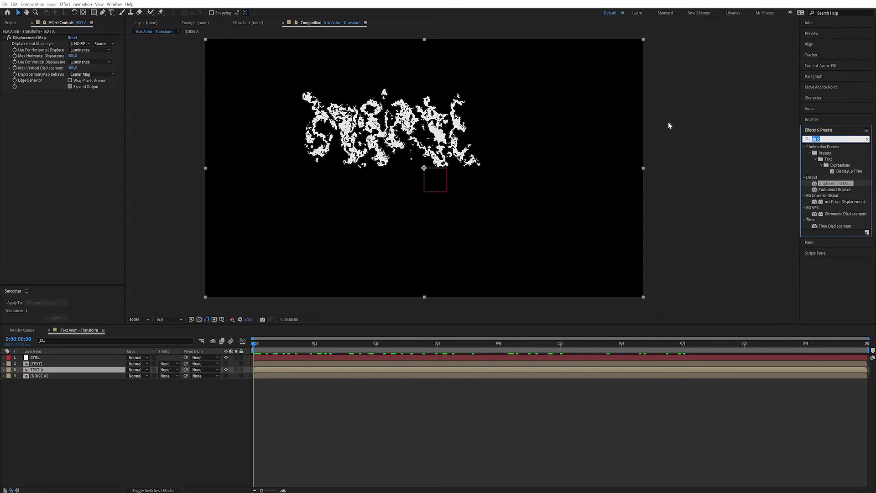
pyautogui.write('set')
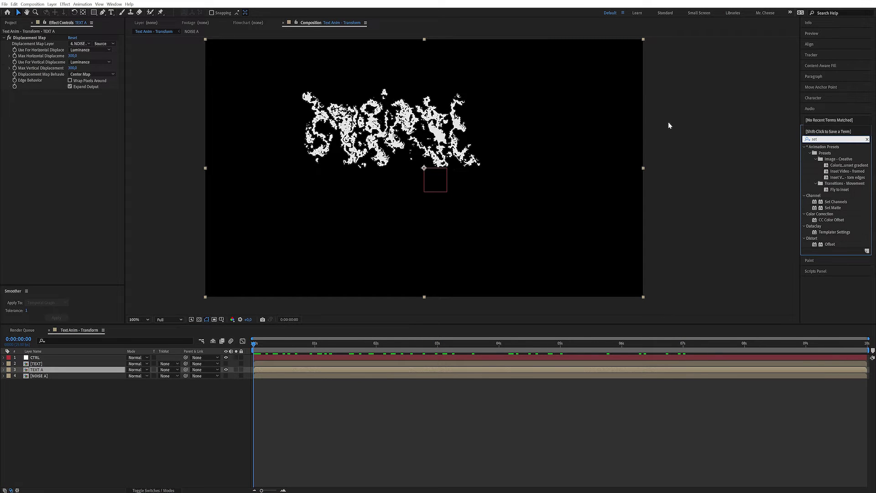
pyautogui.doubleClick(834, 208)
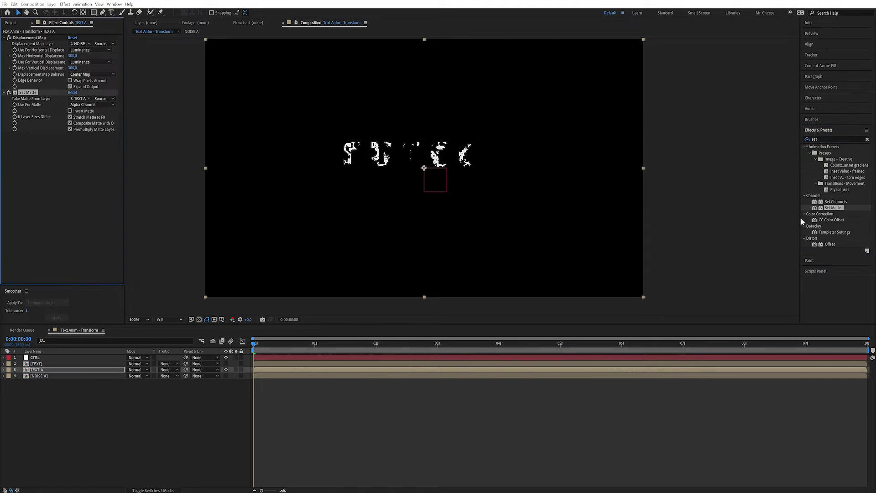
pyautogui.click(81, 99)
pyautogui.click(86, 122)
pyautogui.click(104, 99)
pyautogui.click(117, 121)
pyautogui.click(40, 363)
pyautogui.click(35, 358)
pyautogui.click(472, 100)
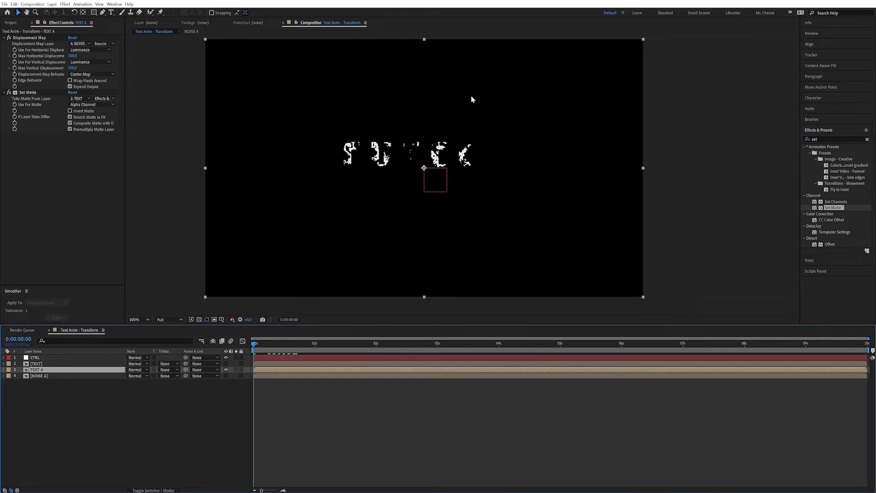
# On the CTRL null's Fractal Noise, set Noise Type to Block and keyframe Brightness at 48 at the start of the timeline
pyautogui.click(48, 359)
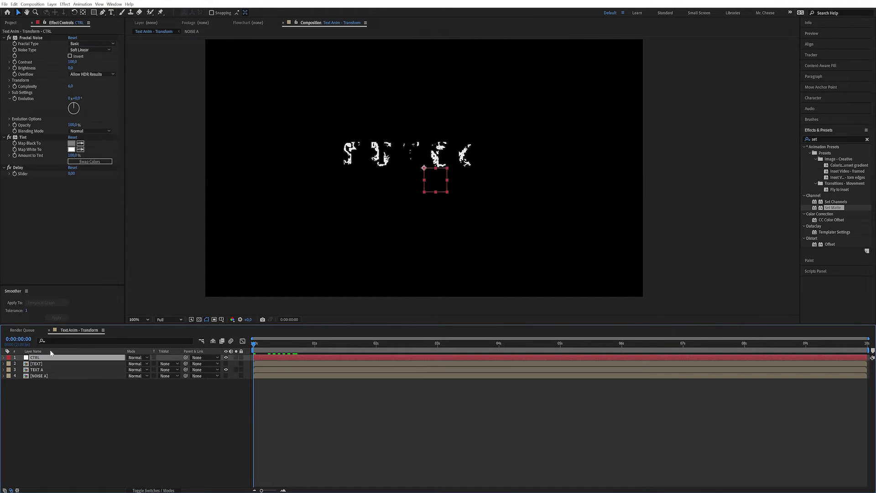
pyautogui.click(82, 50)
pyautogui.click(82, 57)
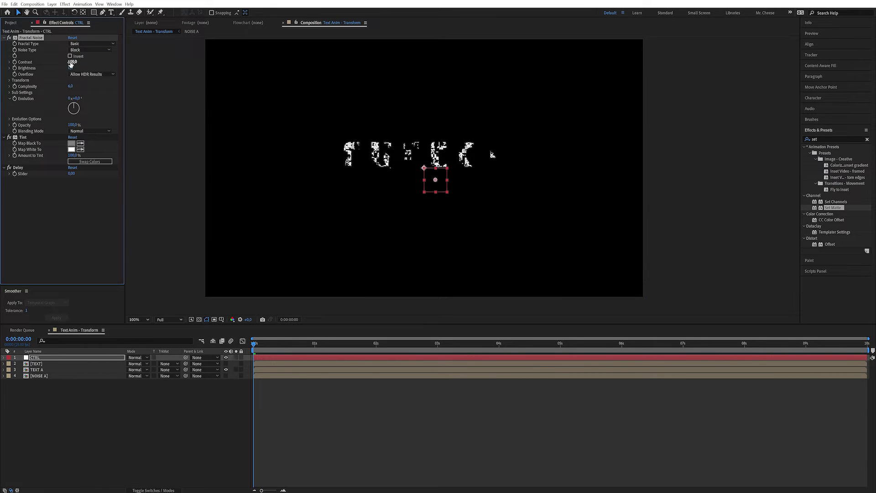
pyautogui.moveTo(71, 68); pyautogui.dragTo(85, 69)
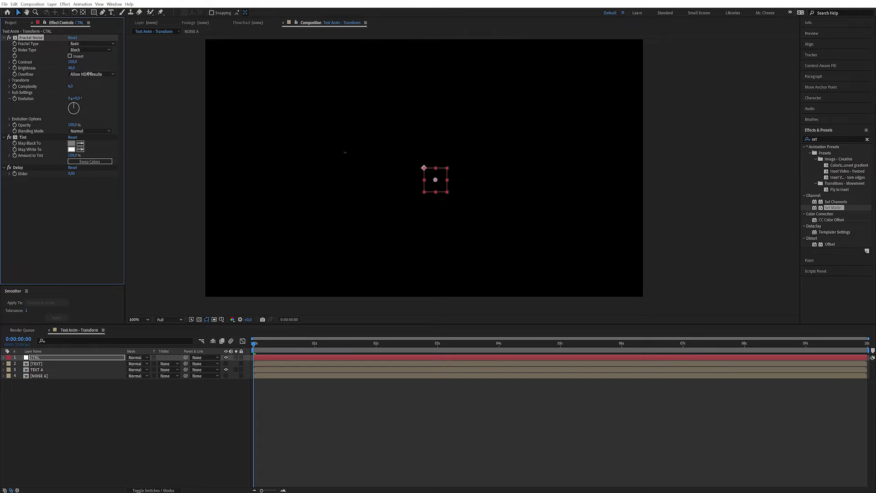
pyautogui.click(14, 68)
# Keyframe a strongly negative Fractal Noise Brightness at 7 seconds so the text forms completely, and preview the animation
pyautogui.moveTo(313, 343); pyautogui.dragTo(386, 343)
pyautogui.moveTo(480, 340); pyautogui.dragTo(684, 346)
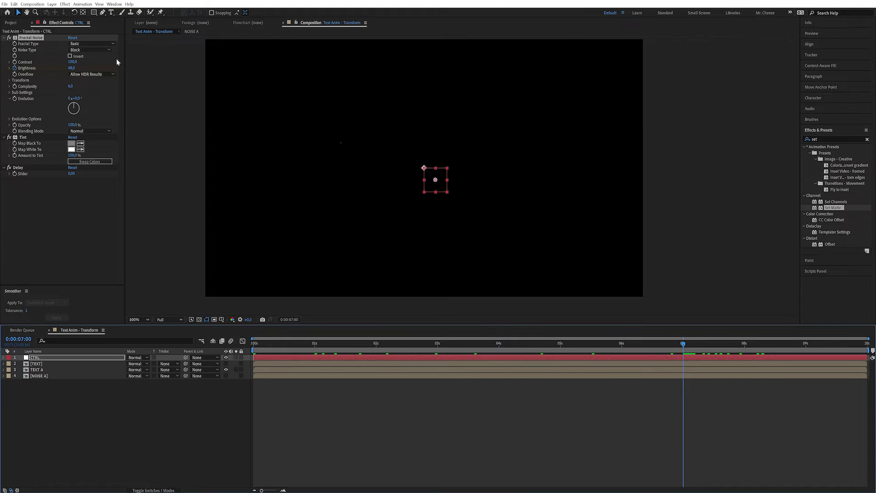
pyautogui.moveTo(71, 68)
pyautogui.mouseDown()
pyautogui.moveTo(93, 67)
pyautogui.moveTo(64, 69)
pyautogui.mouseUp()
pyautogui.click(514, 344)
pyautogui.moveTo(514, 403)
pyautogui.mouseDown()
pyautogui.moveTo(617, 401)
pyautogui.moveTo(512, 409)
pyautogui.moveTo(509, 401)
pyautogui.mouseUp()
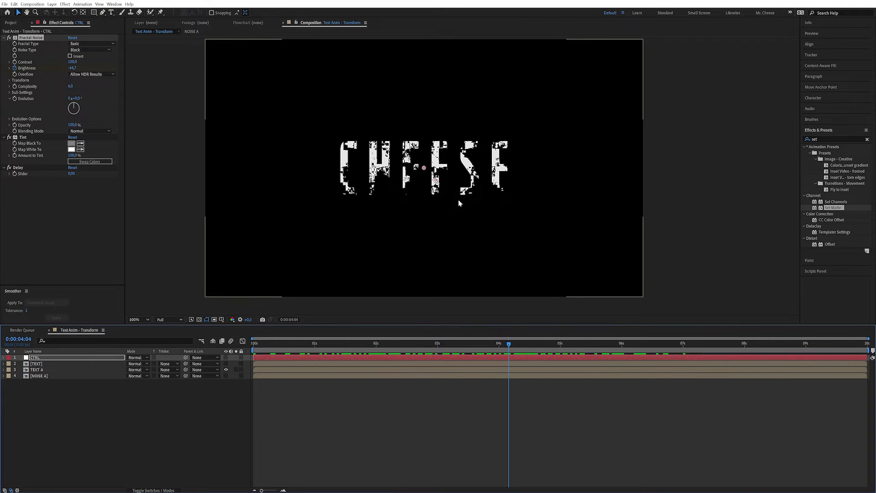
pyautogui.moveTo(296, 349); pyautogui.dragTo(512, 348)
# Lower the CTRL null's Fractal Noise Complexity to 4 and preview the blockier text reveal
pyautogui.click(71, 86)
pyautogui.write('5')
pyautogui.press('Return')
pyautogui.click(72, 87)
pyautogui.write('4')
pyautogui.press('Return')
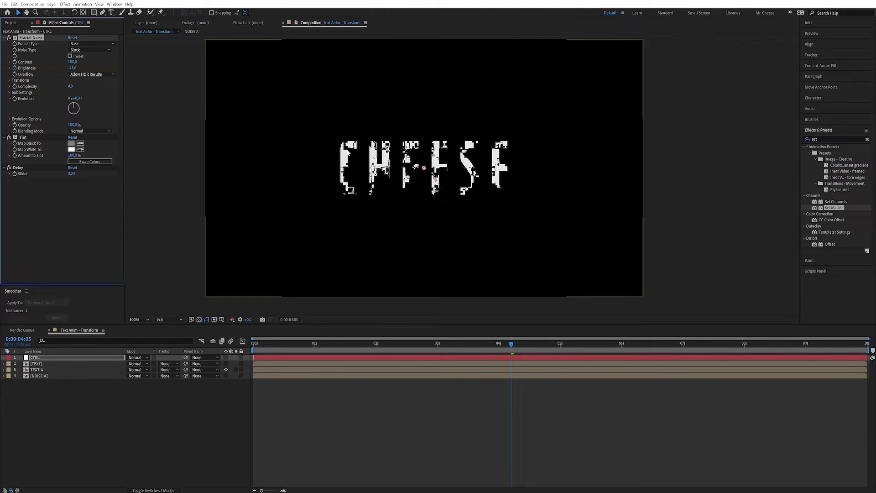
pyautogui.moveTo(430, 346); pyautogui.dragTo(576, 350)
pyautogui.moveTo(455, 350)
pyautogui.mouseDown()
pyautogui.moveTo(415, 350)
pyautogui.moveTo(499, 349)
pyautogui.moveTo(455, 349)
pyautogui.mouseUp()
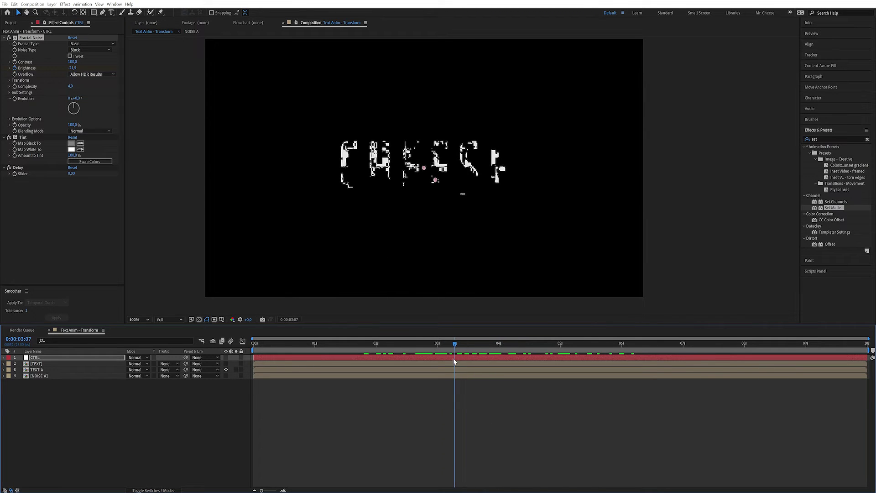
# Add a Simple Choker effect to the original TEXT layer and set Choke Matte to -9.70
pyautogui.click(50, 364)
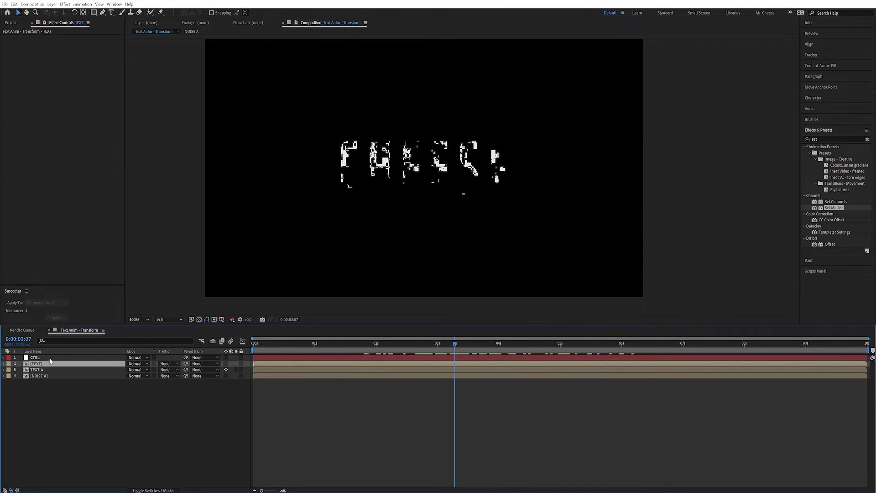
pyautogui.click(826, 138)
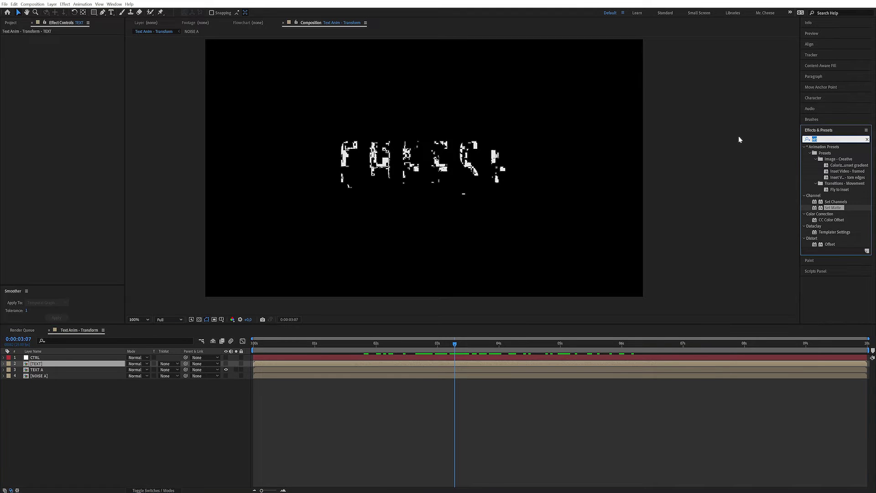
pyautogui.write('sim')
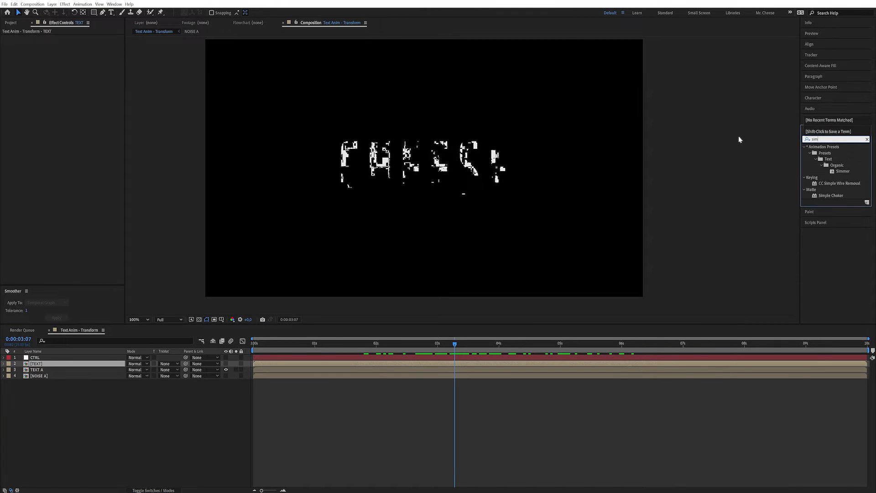
pyautogui.doubleClick(831, 196)
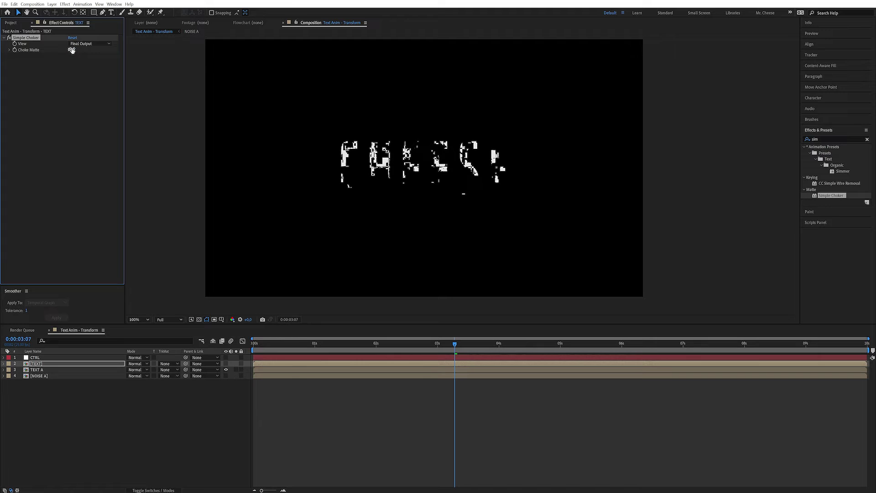
pyautogui.moveTo(71, 50); pyautogui.dragTo(39, 51)
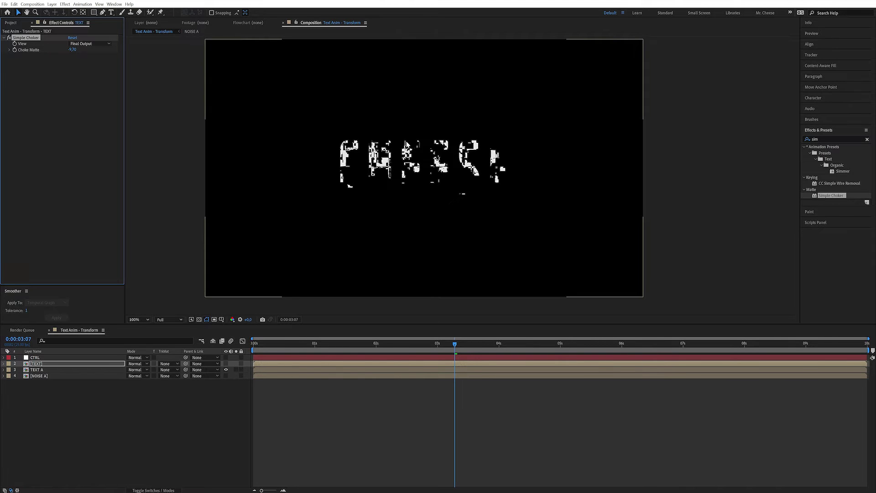
# Preview the choked text reveal and lower the TEXT layer's Choke Matte further to -21.40
pyautogui.click(311, 344)
pyautogui.press('space')
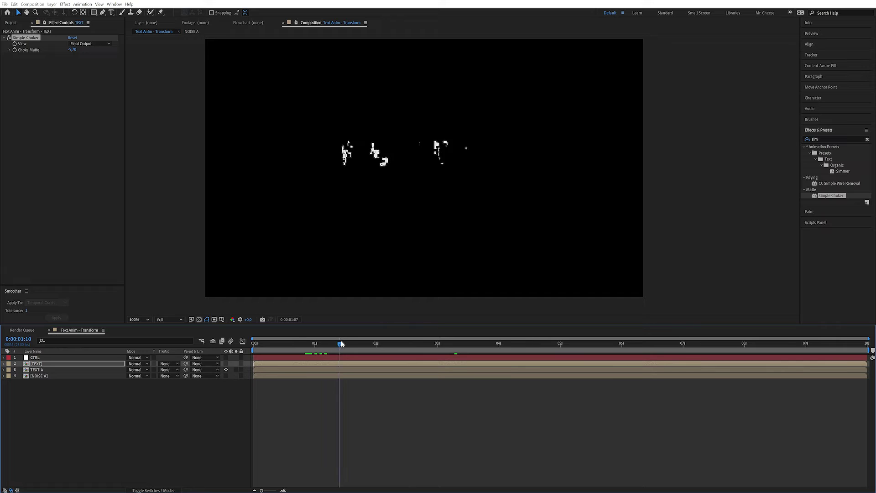
pyautogui.moveTo(475, 346); pyautogui.dragTo(543, 342)
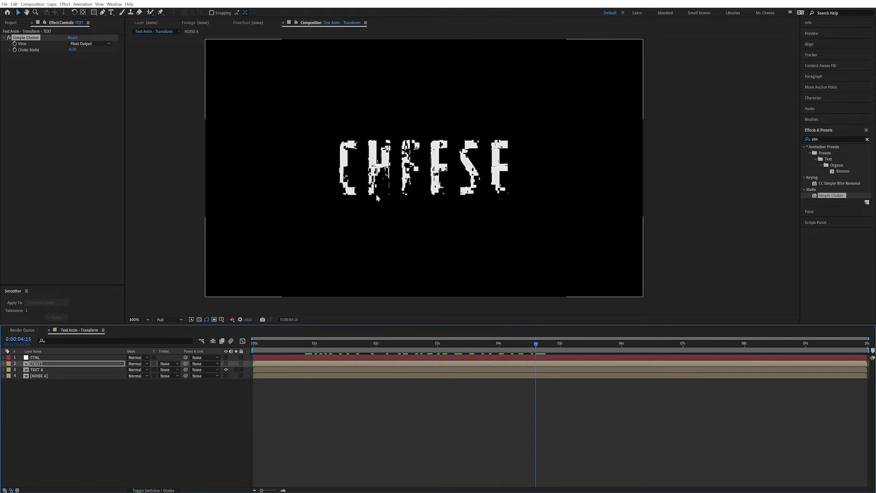
pyautogui.moveTo(72, 51); pyautogui.dragTo(53, 57)
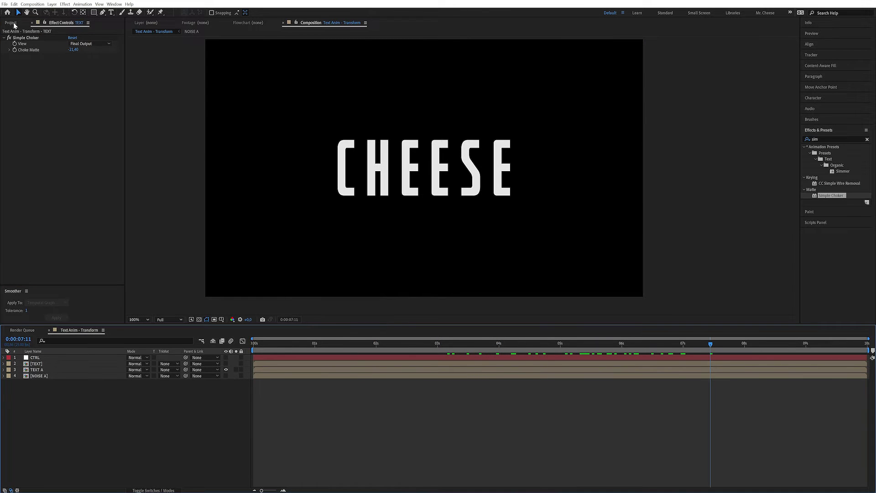
# Move the NOISE A and TEXT compositions from the __MASTER__ folder into the Precomps folder in the project
pyautogui.click(11, 23)
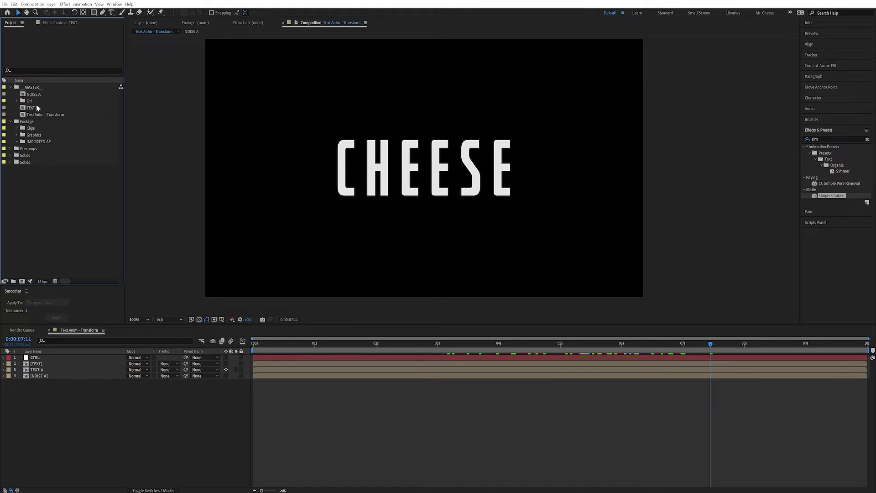
pyautogui.click(38, 96)
pyautogui.keyDown('ctrl'); pyautogui.click(34, 108); pyautogui.keyUp('ctrl')
pyautogui.moveTo(47, 110); pyautogui.dragTo(53, 149)
pyautogui.click(10, 135)
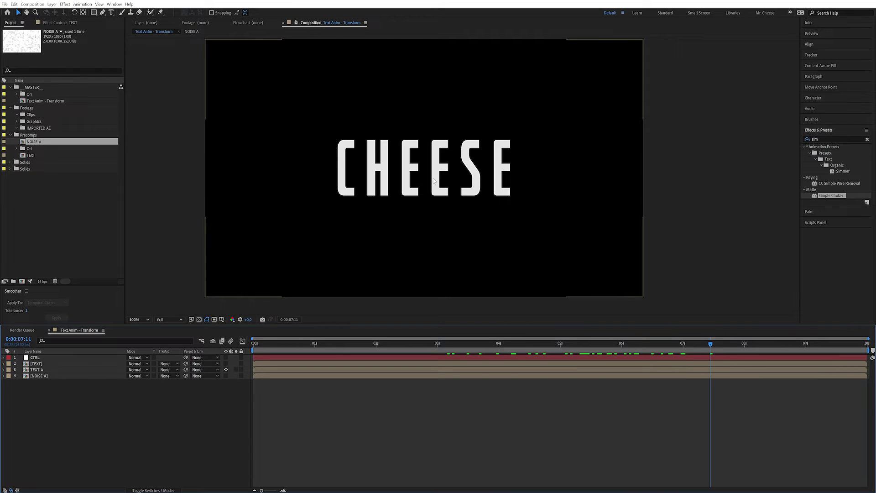
# Duplicate the NOISE A composition in the project and rename the copy NOISE B
pyautogui.click(41, 142)
pyautogui.hotkey('ctrl', 'd')
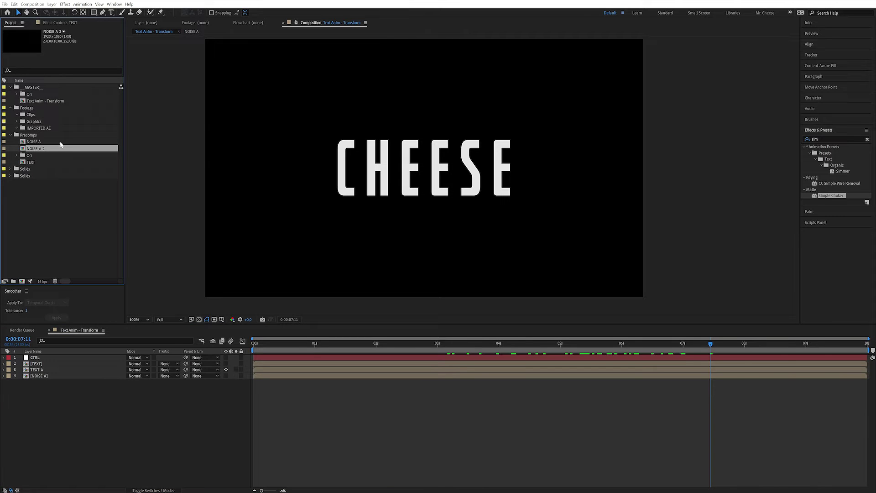
pyautogui.press('Return')
pyautogui.press('Right')
pyautogui.hotkey('shift', 'Left')
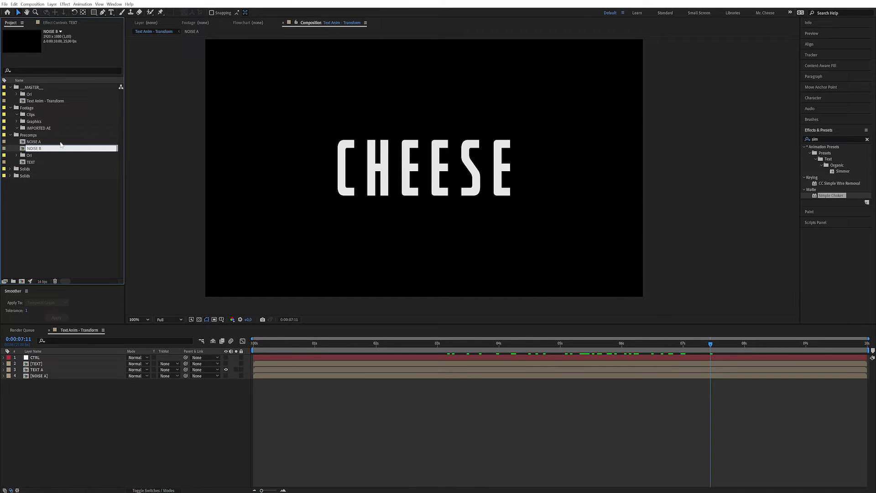
pyautogui.press('Return')
# Open the NOISE B composition, move to about 1:11 and display the effects of its NOISE A layer
pyautogui.doubleClick(36, 149)
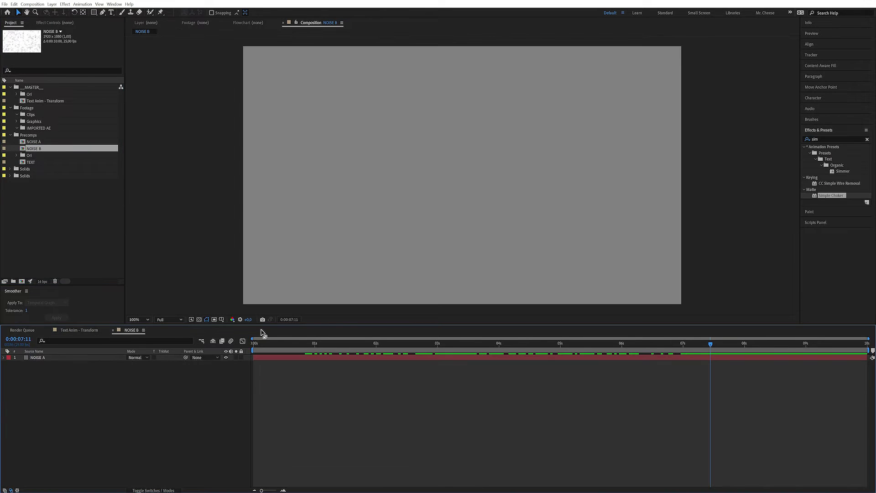
pyautogui.moveTo(278, 345); pyautogui.dragTo(342, 343)
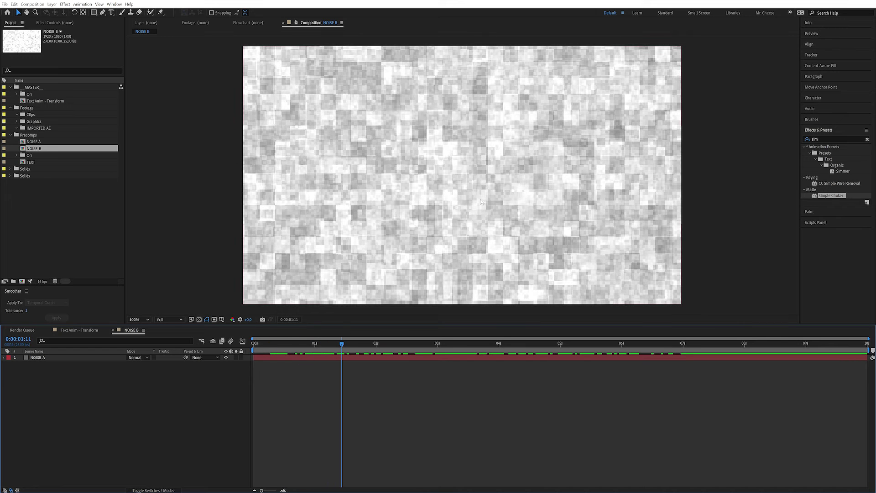
pyautogui.click(57, 23)
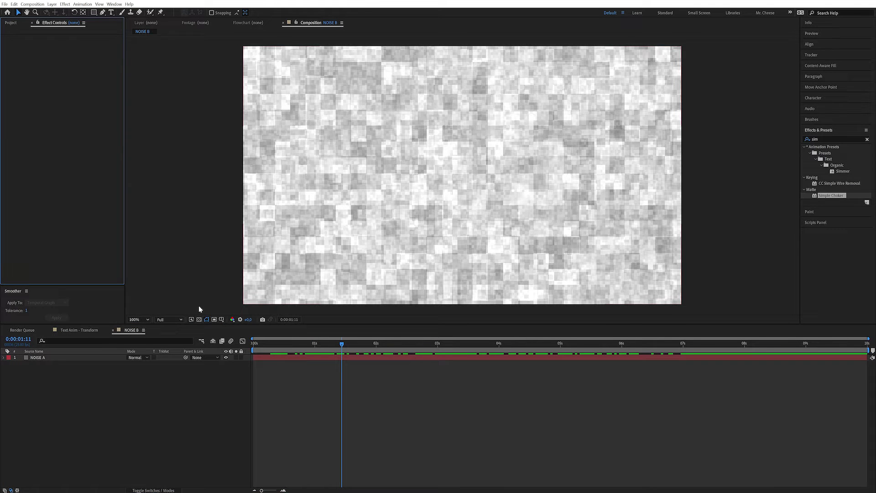
pyautogui.click(60, 358)
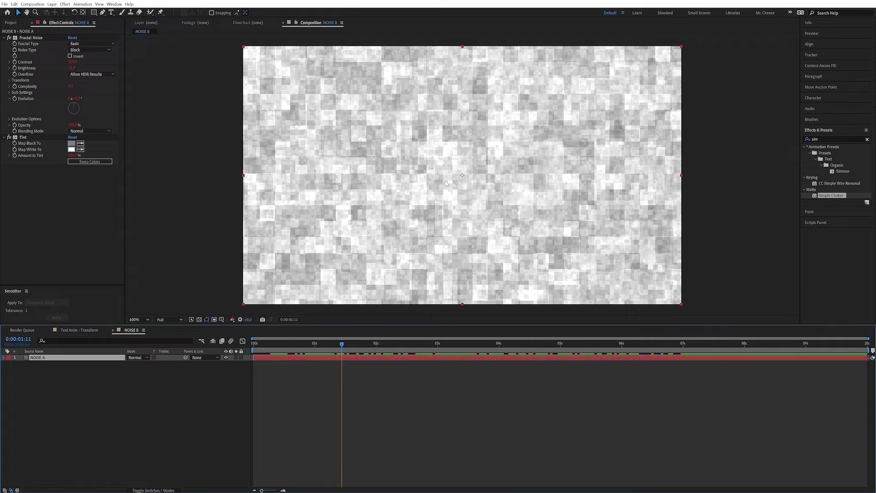
# Free Fractal Noise's scale settings from their expressions, disable Uniform Scaling, and set Scale Width to 44 and Scale Height to 14
pyautogui.click(27, 138)
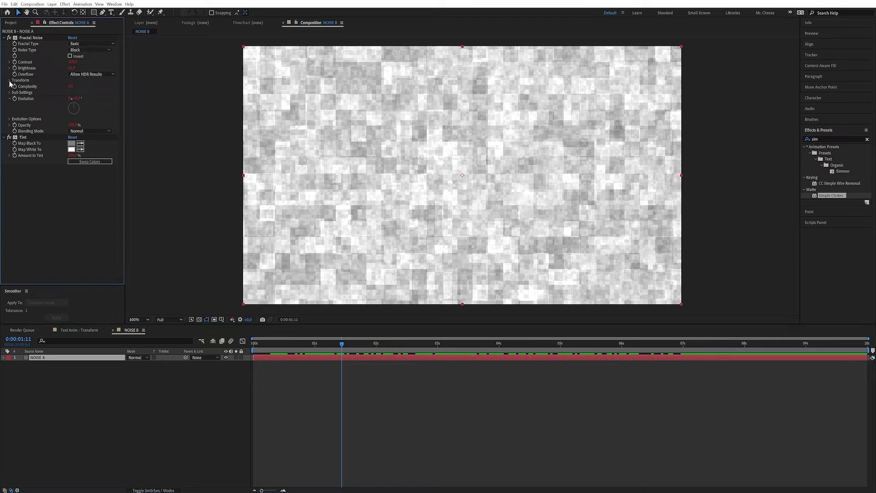
pyautogui.click(10, 81)
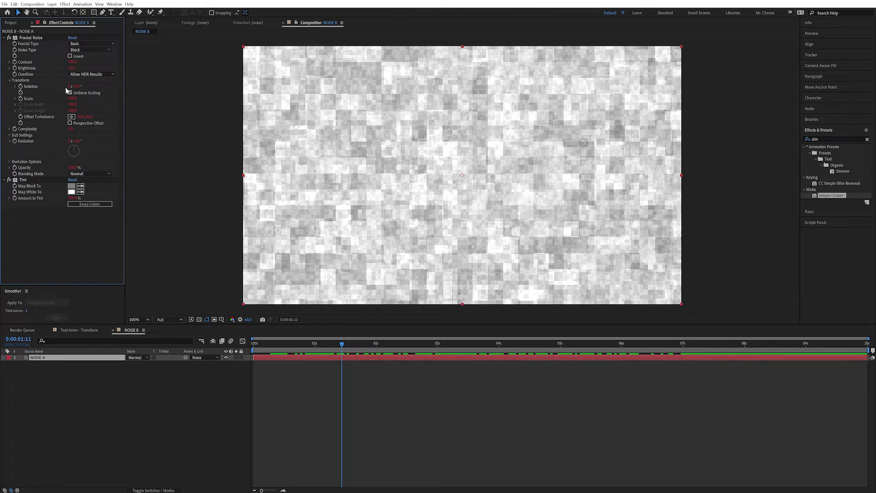
pyautogui.click(15, 99)
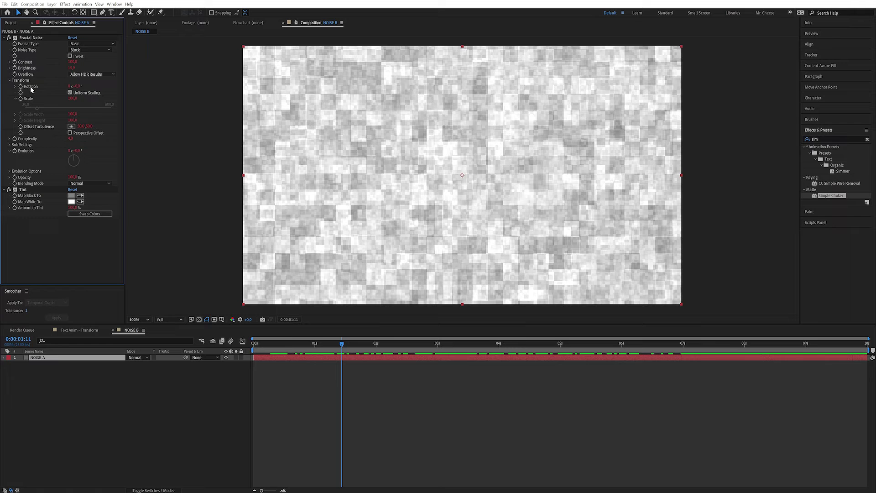
pyautogui.click(70, 93)
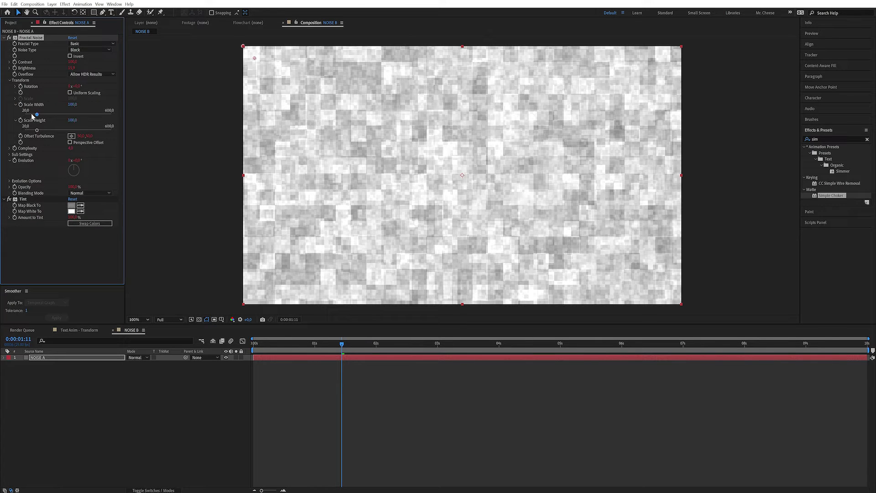
pyautogui.moveTo(72, 105)
pyautogui.mouseDown()
pyautogui.moveTo(89, 101)
pyautogui.moveTo(66, 126)
pyautogui.moveTo(54, 120)
pyautogui.moveTo(64, 106)
pyautogui.moveTo(28, 114)
pyautogui.moveTo(44, 118)
pyautogui.mouseUp()
pyautogui.press('space')
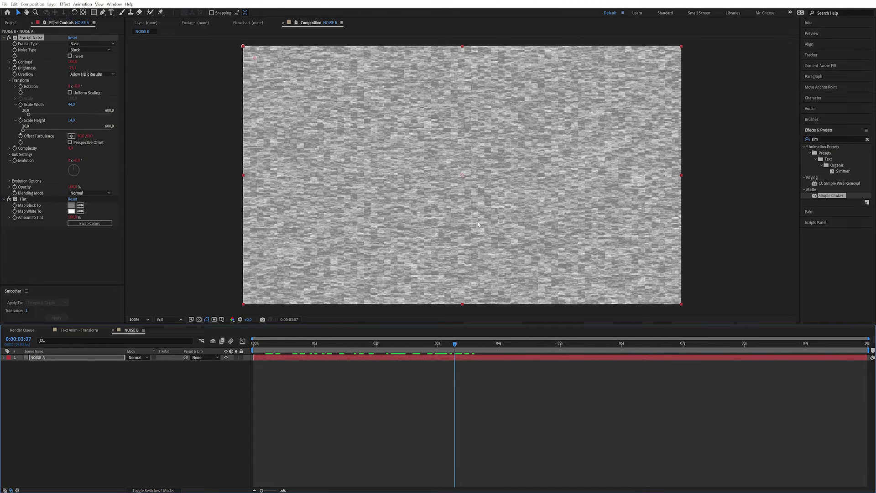
# Edit the NOISE B layer's Brightness expression to store the CTRL reference in val and declare an empty delay variable below it
pyautogui.click(10, 68)
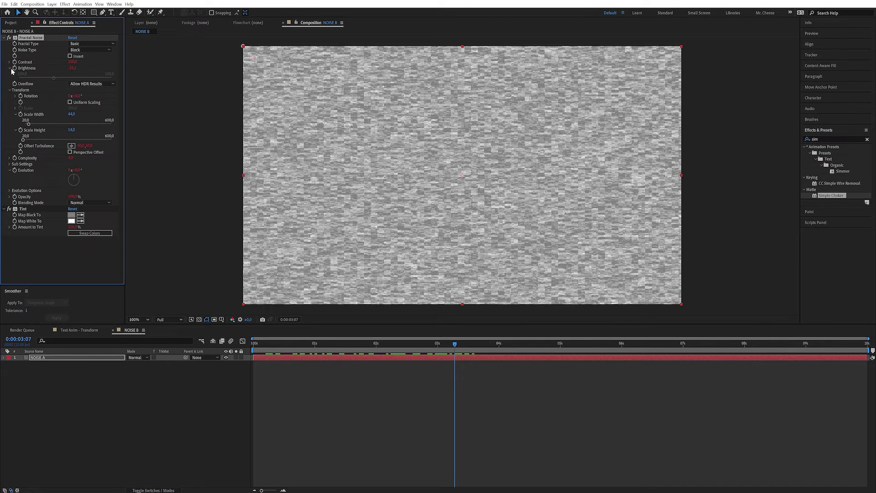
pyautogui.click(59, 360)
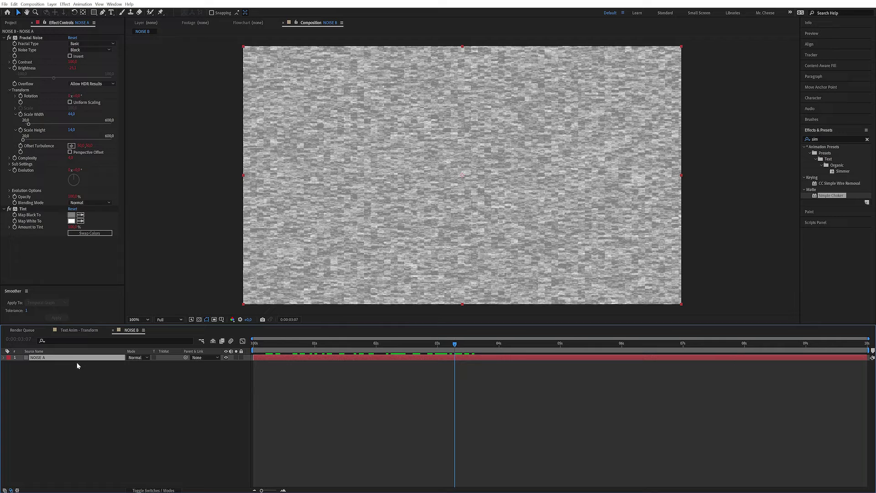
pyautogui.press('e')
pyautogui.press('e')
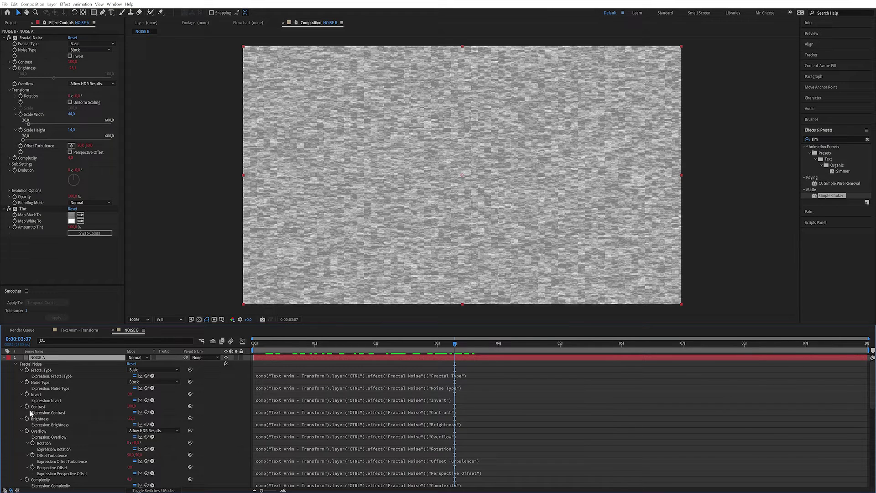
pyautogui.click(41, 419)
pyautogui.scroll(-2, 81, 407)
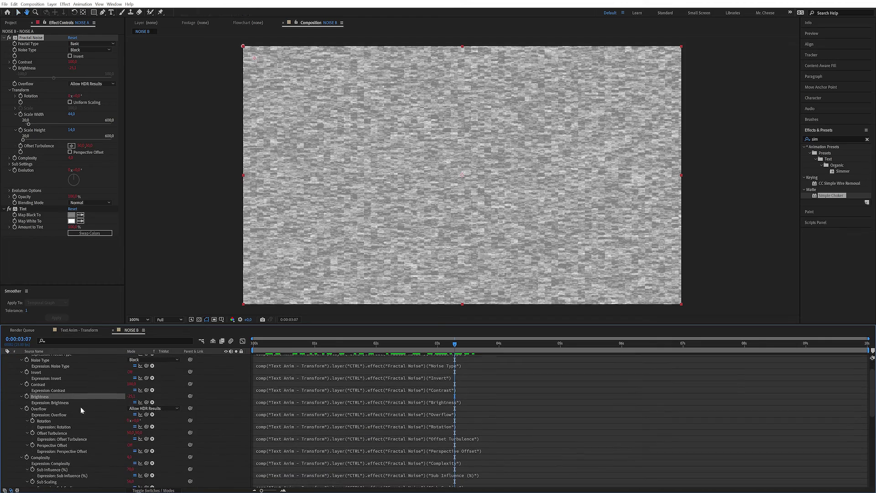
pyautogui.click(323, 404)
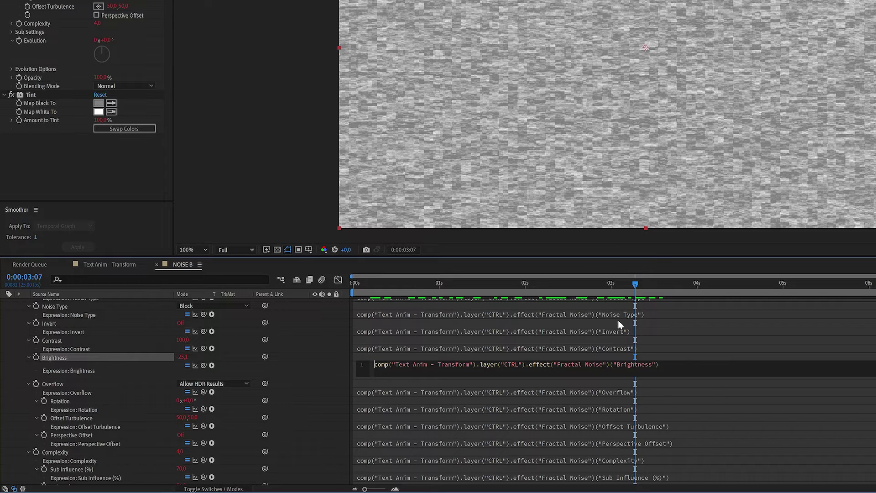
pyautogui.press('Home')
pyautogui.write('val =')
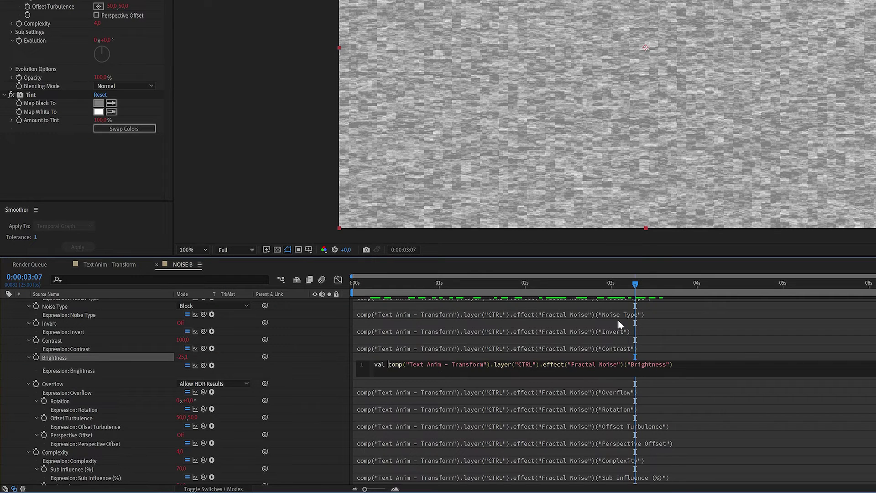
pyautogui.press('End')
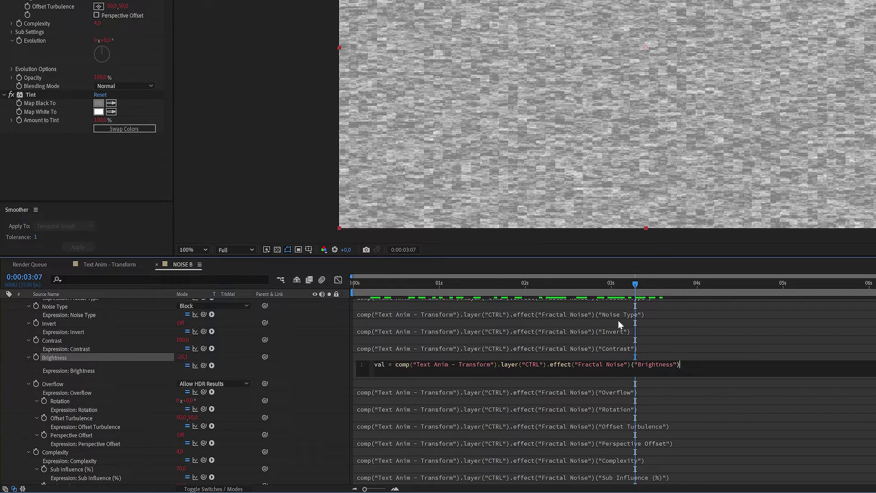
pyautogui.write('; delay = ;')
# Assign a copy of the CTRL Fractal Noise Brightness reference to the delay variable
pyautogui.moveTo(681, 365); pyautogui.dragTo(395, 364)
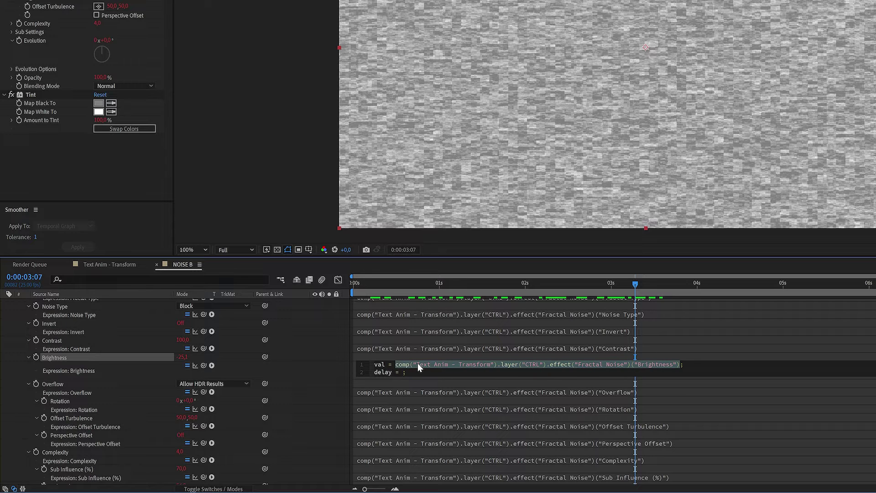
pyautogui.hotkey('ctrl', 'c')
pyautogui.click(401, 372)
pyautogui.hotkey('ctrl', 'v')
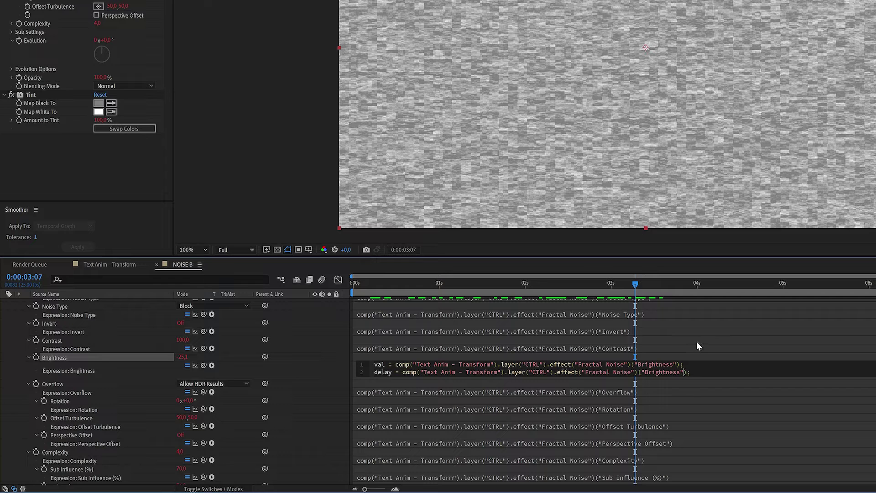
# Change the delay variable's reference to the CTRL layer's effect("Delay")(1)
pyautogui.press('Left')
pyautogui.press('Left')
pyautogui.press('Left')
pyautogui.press('Left')
pyautogui.press('Left')
pyautogui.press('Left')
pyautogui.press('Left')
pyautogui.press('Left')
pyautogui.press('Left')
pyautogui.press('Left')
pyautogui.press('Left')
pyautogui.press('Left')
pyautogui.press('Left')
pyautogui.press('Left')
pyautogui.press('Left')
pyautogui.press('Left')
pyautogui.press('Left')
pyautogui.hotkey('ctrl', 'shift', 'Left')
pyautogui.hotkey('ctrl', 'shift', 'Left')
pyautogui.press('BackSpace')
pyautogui.write('D')
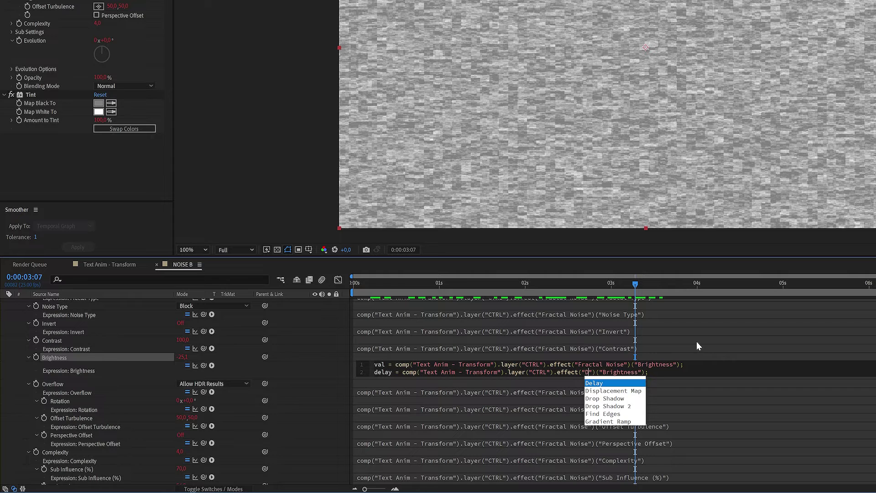
pyautogui.press('Return')
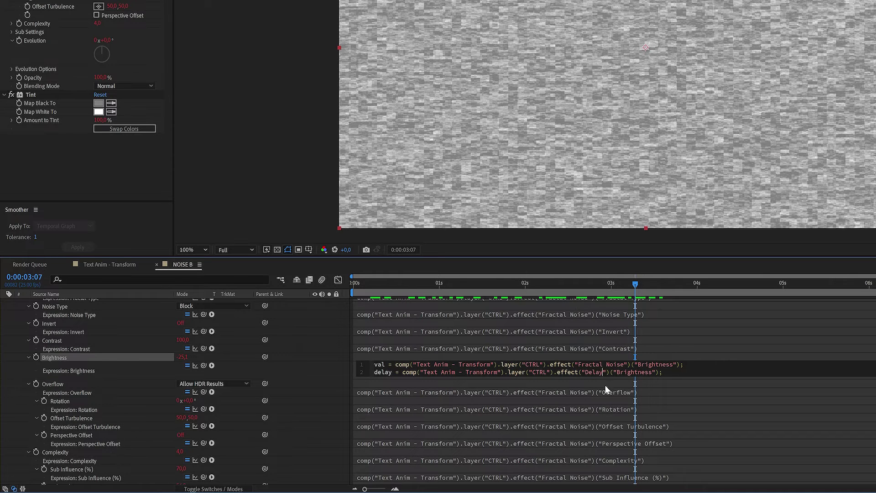
pyautogui.hotkey('ctrl', 'shift', 'Right')
pyautogui.hotkey('ctrl', 'shift', 'Right')
pyautogui.hotkey('shift', 'Left')
pyautogui.hotkey('shift', 'Left')
pyautogui.write('1')
pyautogui.press('Return')
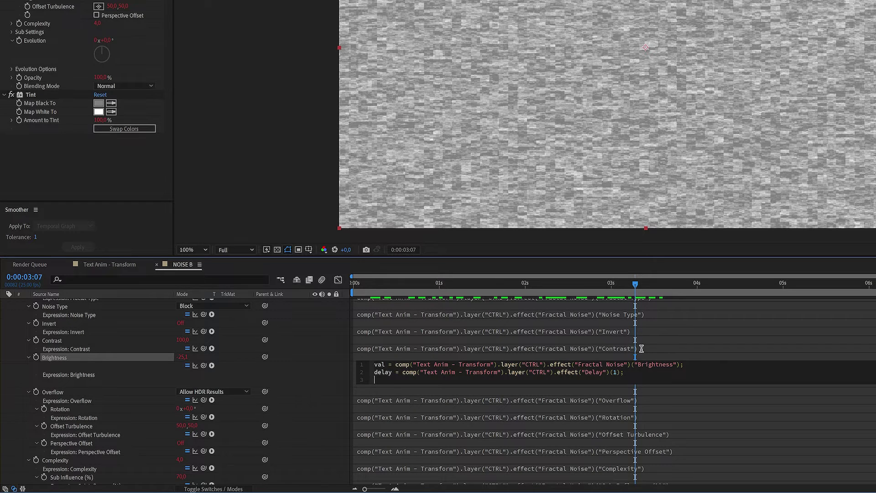
# Finish the Brightness expression with val.valueAtTime(time-delay); and apply it
pyautogui.press('Return')
pyautogui.write('va')
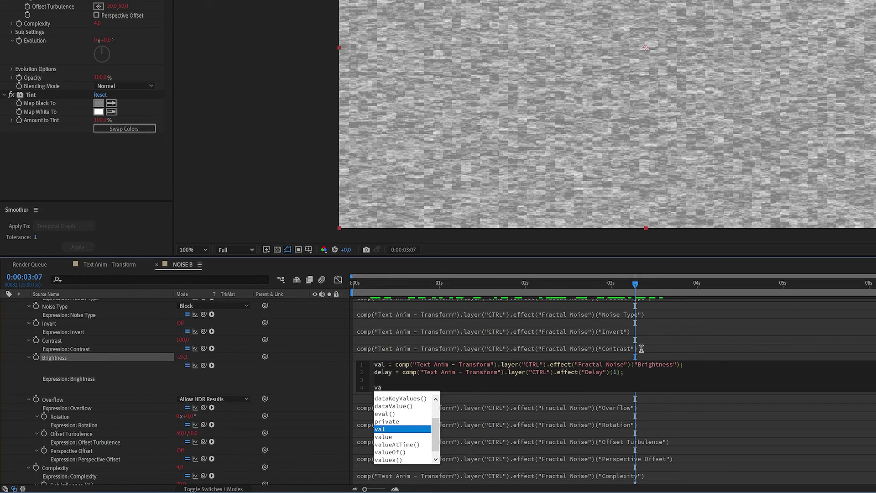
pyautogui.press('Return')
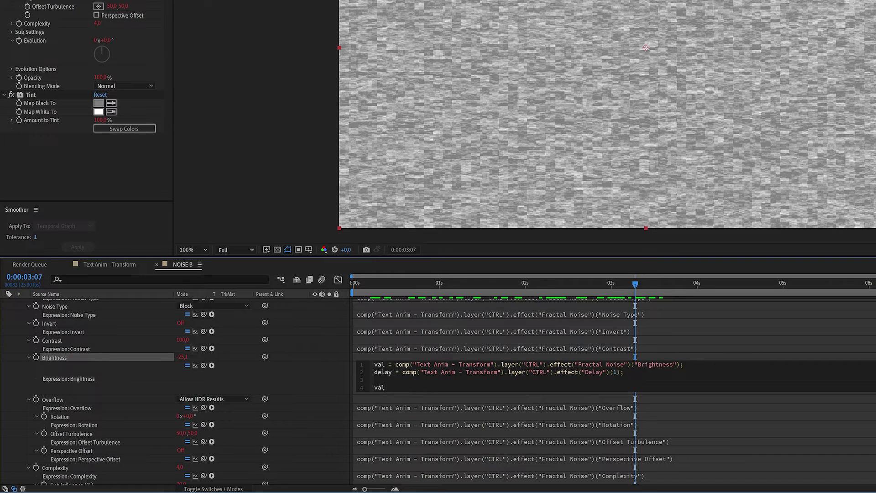
pyautogui.write('.value')
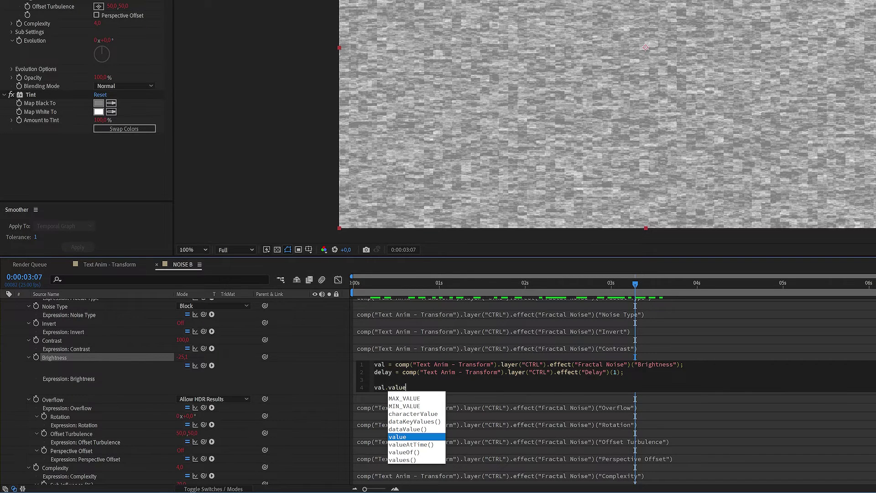
pyautogui.press('Down')
pyautogui.press('Return')
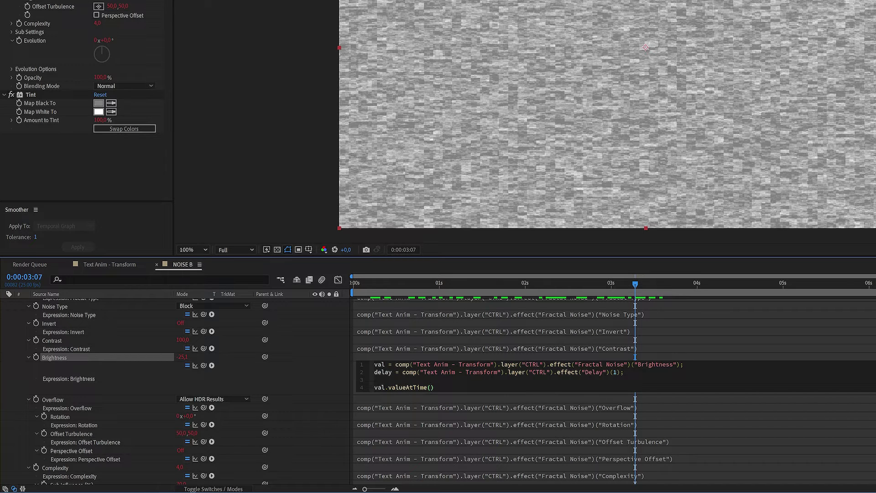
pyautogui.write('time')
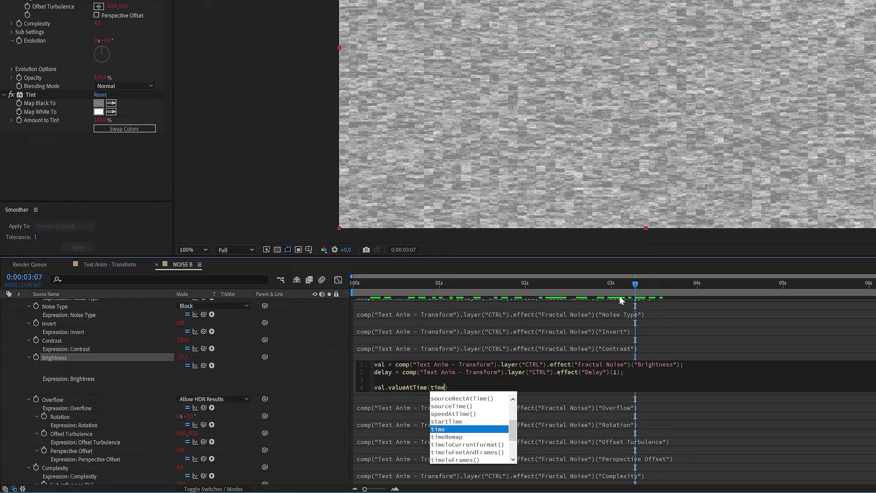
pyautogui.write('-dela')
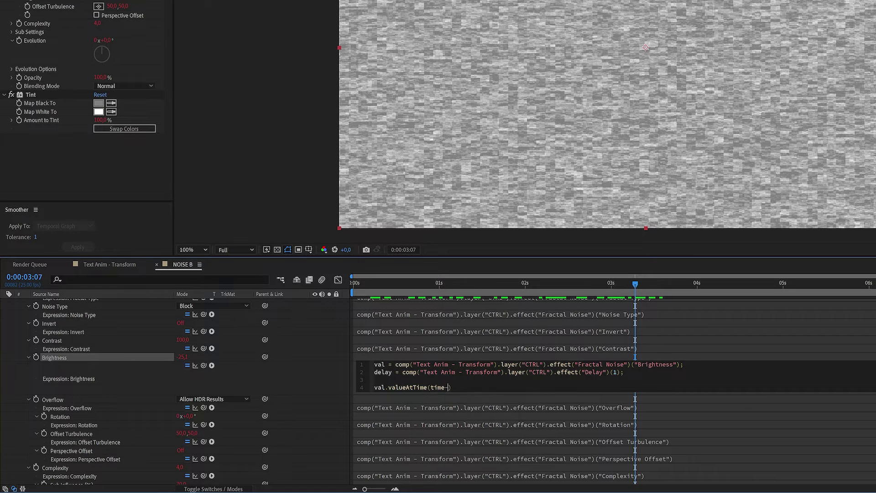
pyautogui.write('y)')
pyautogui.click(300, 367)
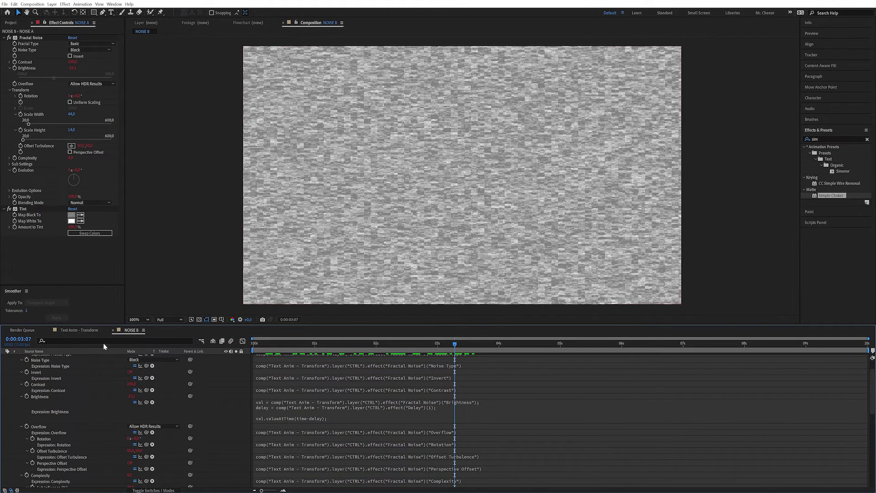
# Return to the Text Anim - Transform composition and enter a value for the CTRL null's Delay slider
pyautogui.click(80, 331)
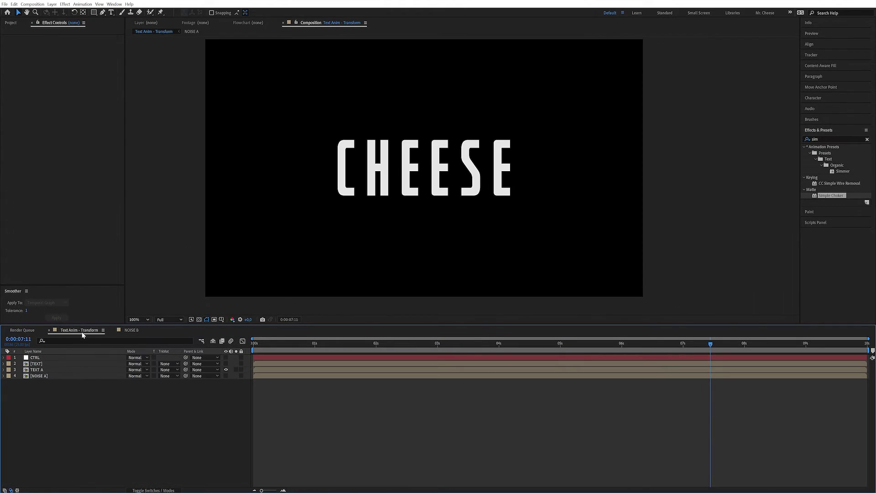
pyautogui.click(50, 357)
pyautogui.click(71, 174)
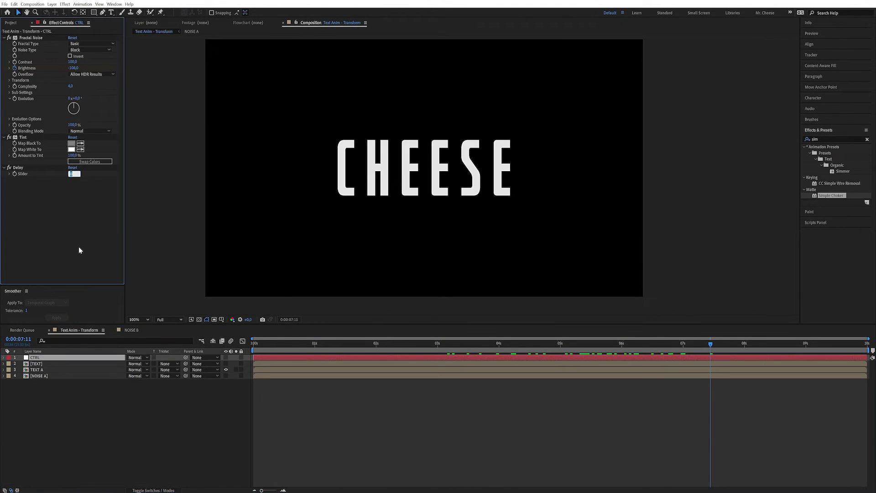
pyautogui.press('Return')
# Duplicate the NOISE A layer and replace the lower copy with the NOISE B composition
pyautogui.click(41, 375)
pyautogui.hotkey('ctrl', 'd')
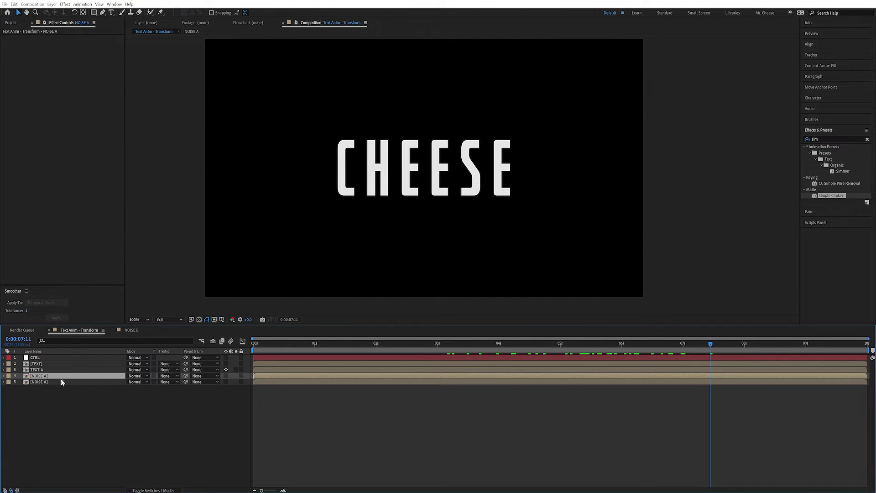
pyautogui.click(58, 380)
pyautogui.click(11, 23)
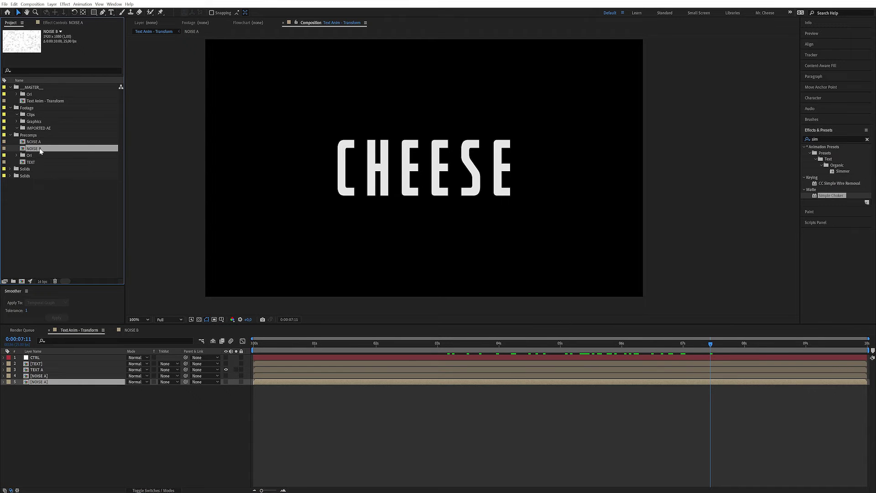
pyautogui.moveTo(40, 151); pyautogui.dragTo(56, 384)
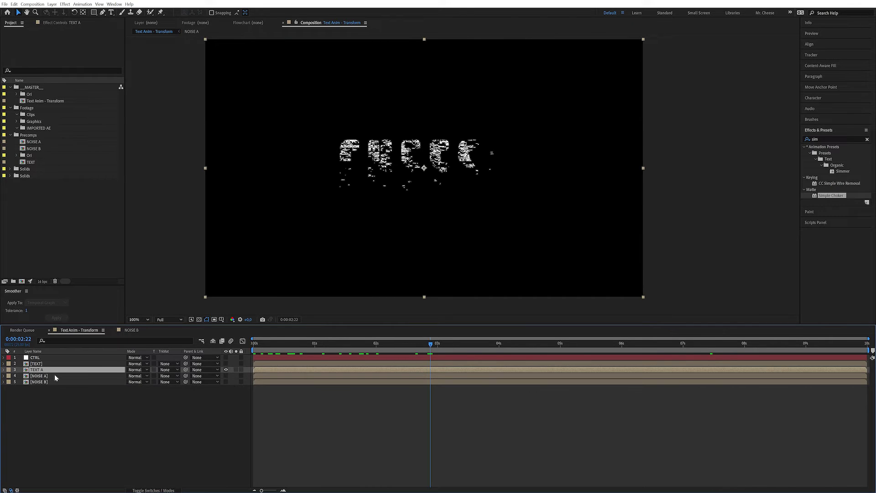
# Duplicate the TEXT A layer and rename the copy TEXT B
pyautogui.hotkey('ctrl', 'd')
pyautogui.press('Return')
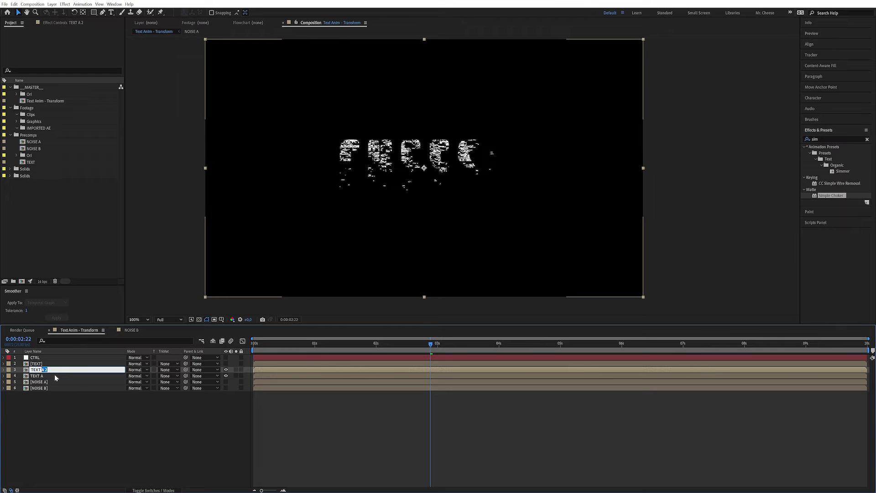
pyautogui.write('B')
pyautogui.press('Return')
# Check TEXT B's displacement map source, set TEXT A's Displacement Map Layer to NOISE A, and scrub through the reveal
pyautogui.press('F3')
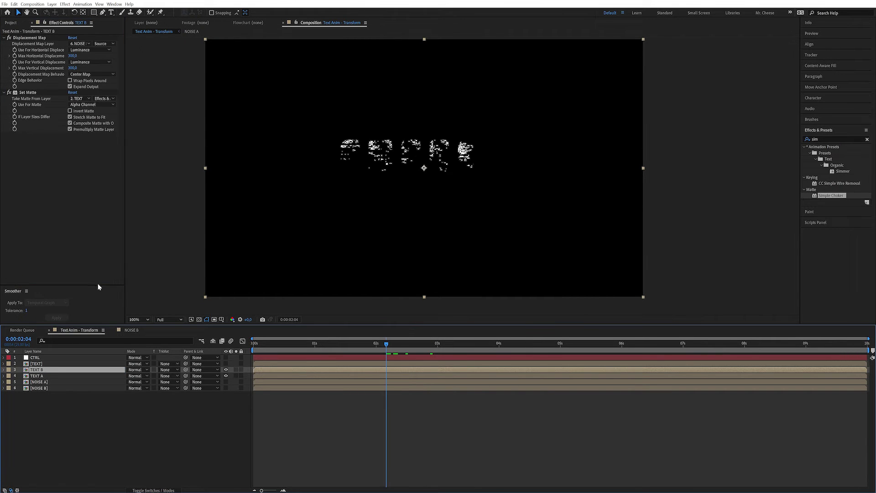
pyautogui.click(80, 44)
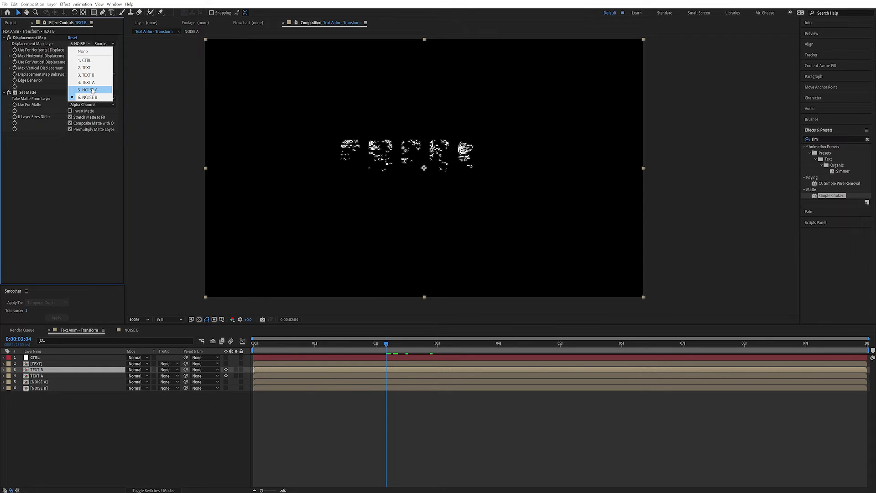
pyautogui.click(86, 154)
pyautogui.click(54, 377)
pyautogui.click(80, 44)
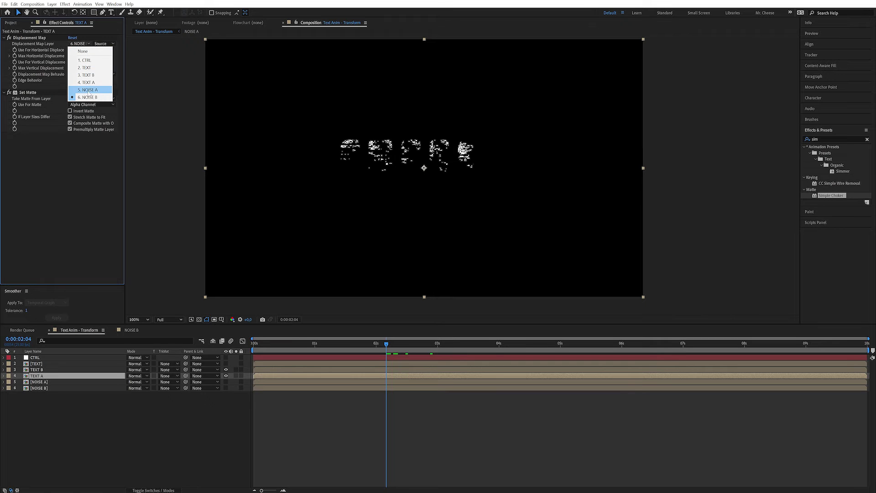
pyautogui.click(88, 90)
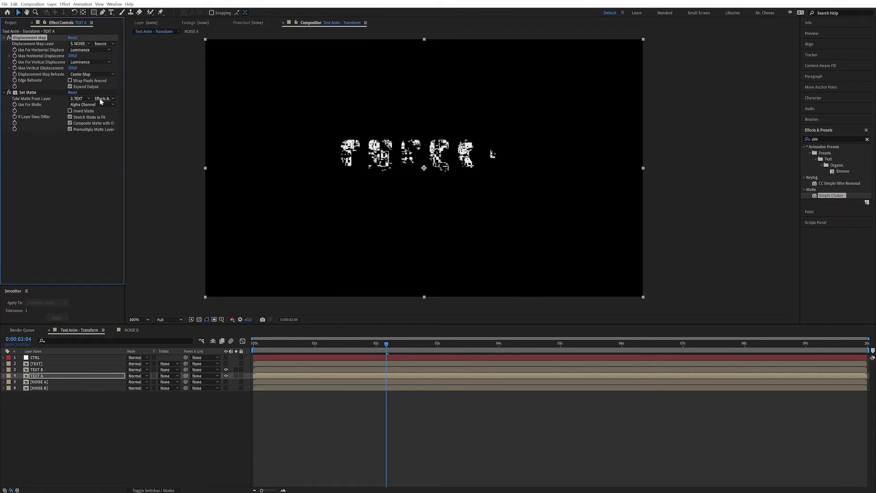
pyautogui.moveTo(373, 346); pyautogui.dragTo(420, 348)
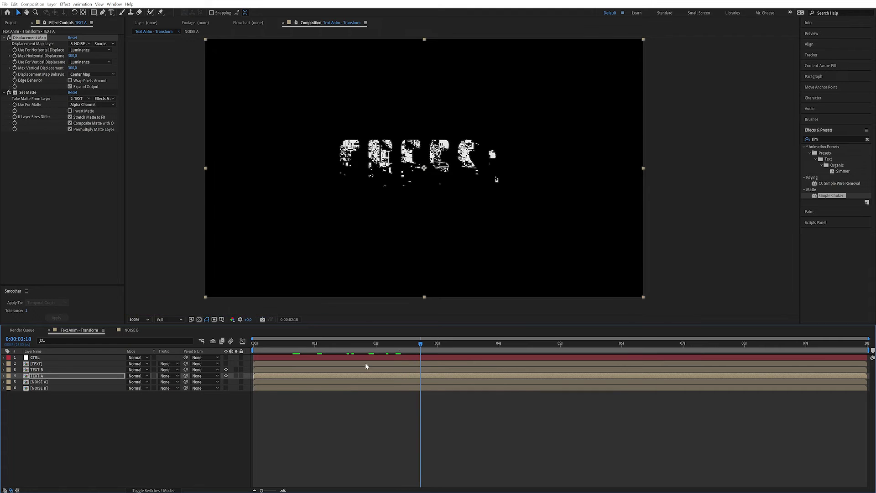
# Apply the Find Edges effect to TEXT B and solo the layer to preview its animation
pyautogui.click(62, 369)
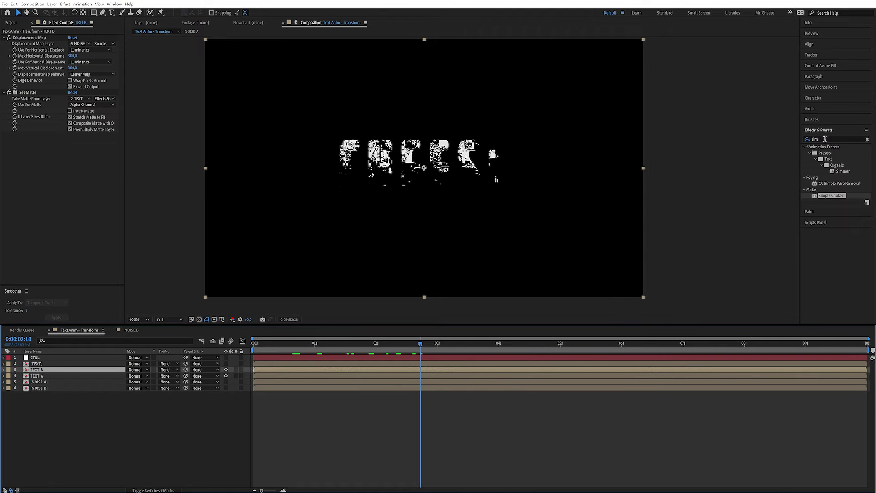
pyautogui.click(824, 139)
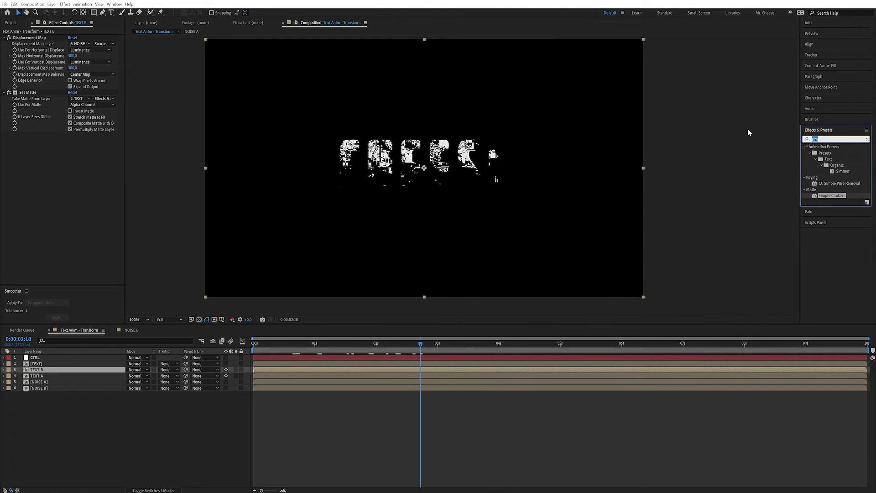
pyautogui.write('fin')
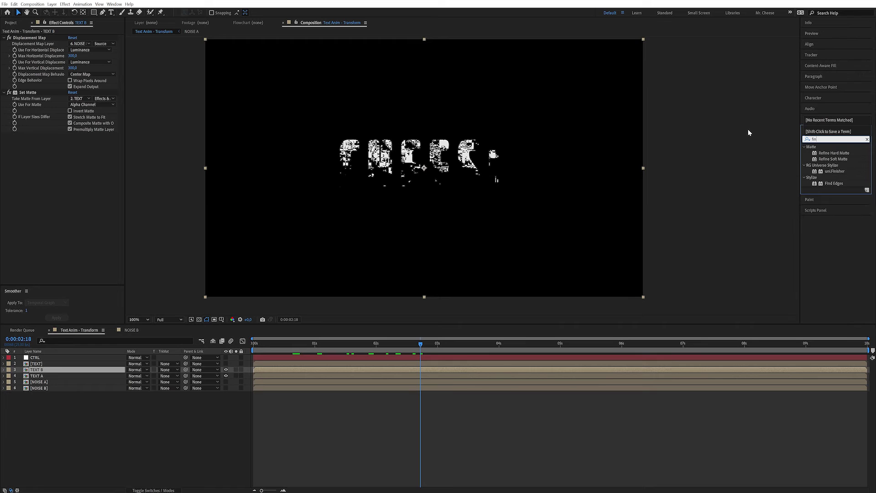
pyautogui.doubleClick(834, 183)
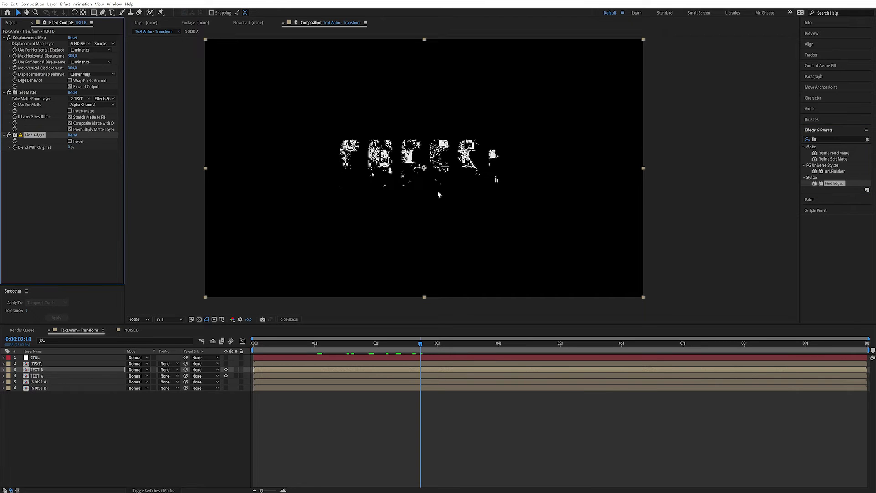
pyautogui.click(236, 369)
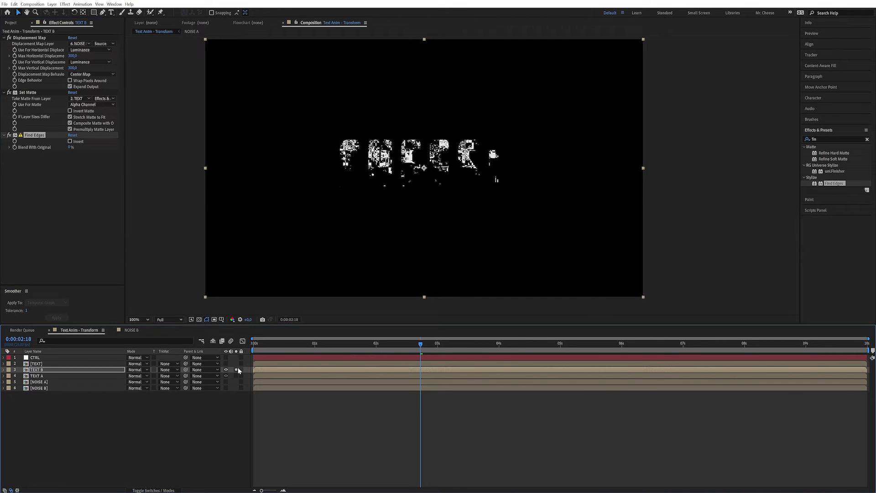
pyautogui.moveTo(322, 345); pyautogui.dragTo(543, 326)
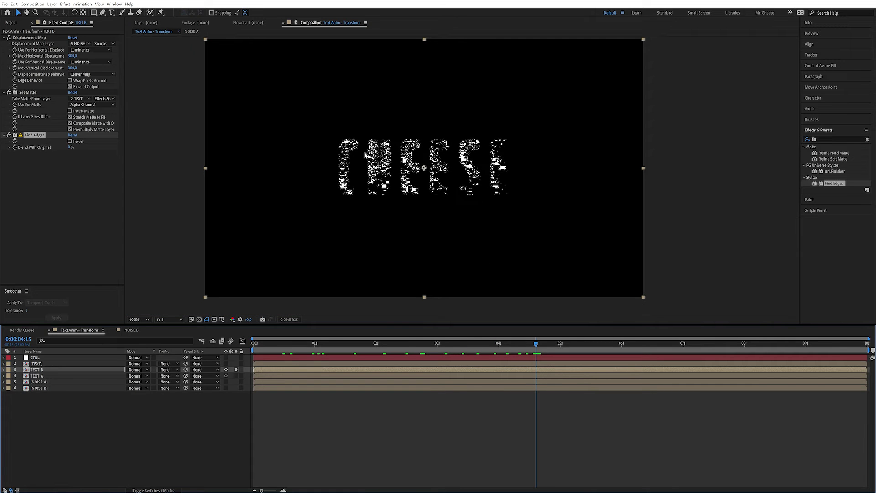
# In the NOISE B composition, set the Fractal Noise Complexity to 3 and check the text in Text Anim - Transform
pyautogui.click(131, 330)
pyautogui.scroll(2, 71, 366)
pyautogui.press('v')
pyautogui.click(52, 358)
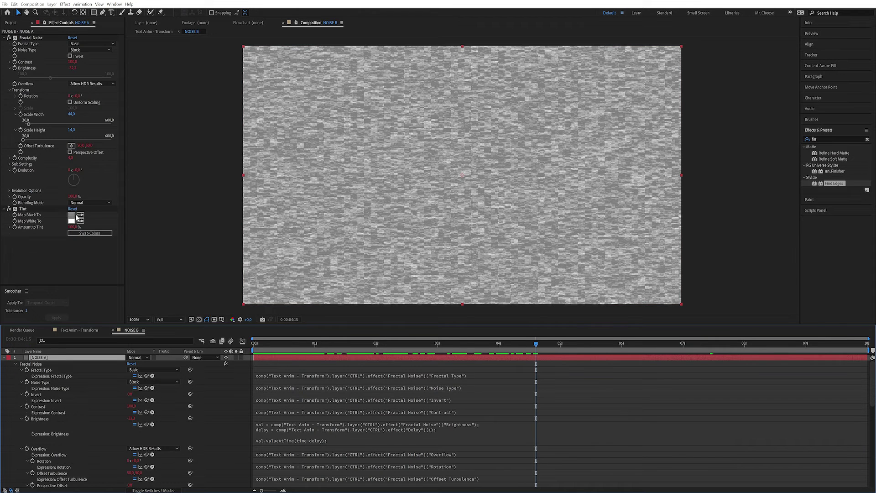
pyautogui.click(15, 163)
pyautogui.click(70, 158)
pyautogui.click(72, 159)
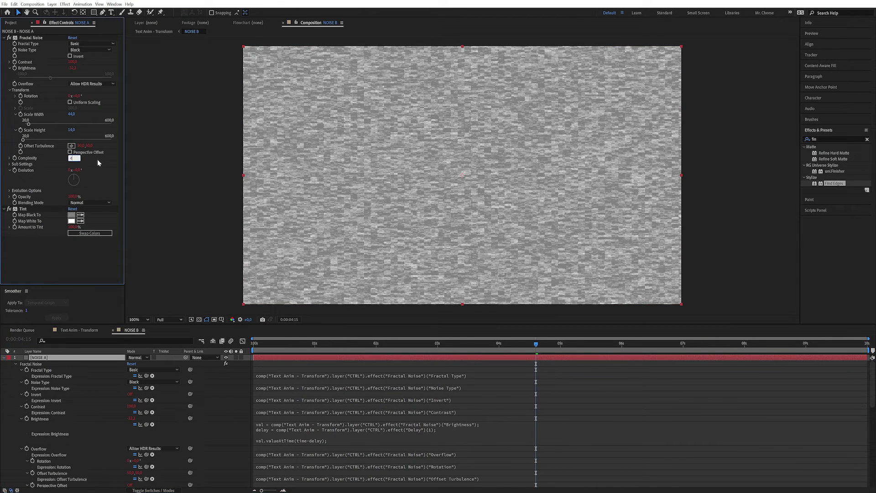
pyautogui.press('Return')
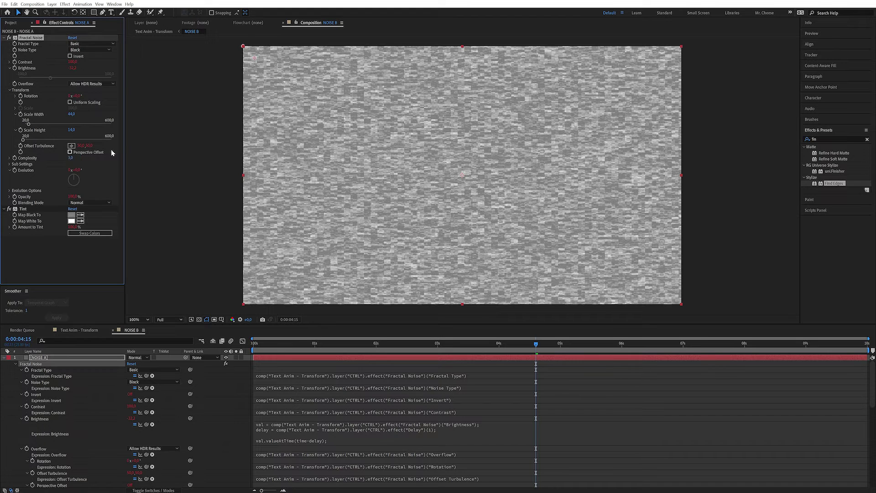
pyautogui.click(92, 331)
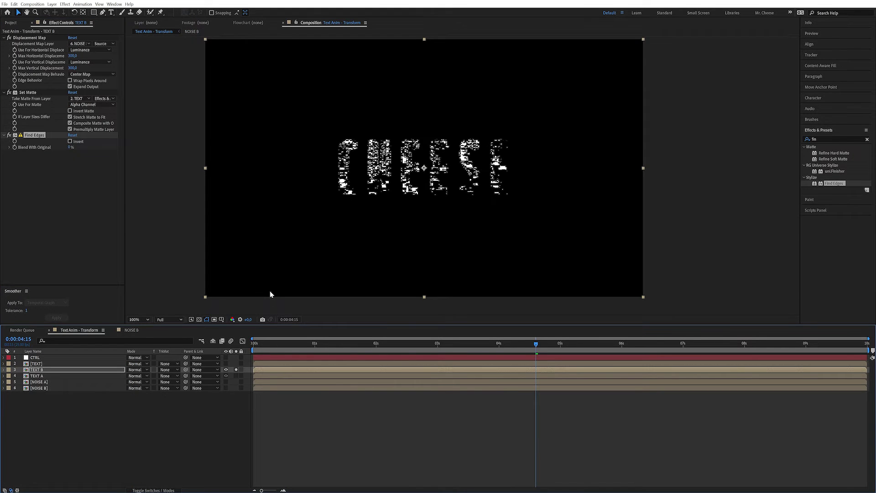
# Set NOISE B's Fractal Noise Scale Width to 68 and Scale Height to 19, and check TEXT B against the transparency grid
pyautogui.click(130, 332)
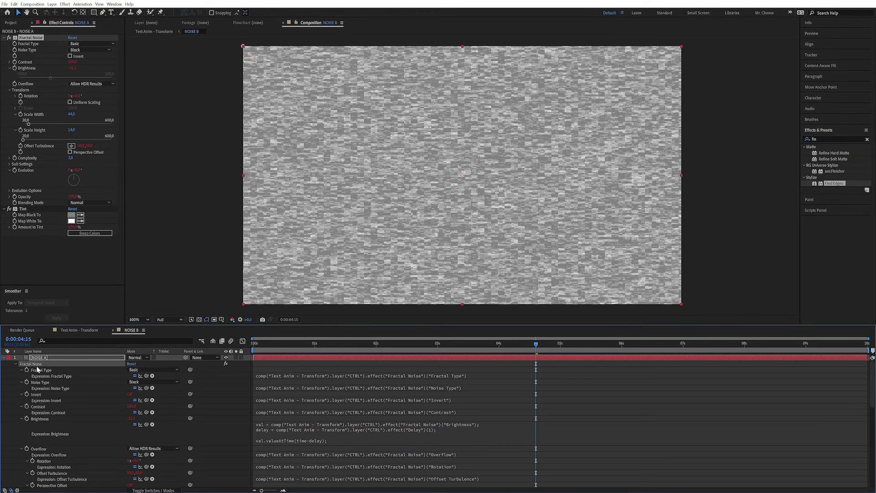
pyautogui.moveTo(72, 131); pyautogui.dragTo(101, 118)
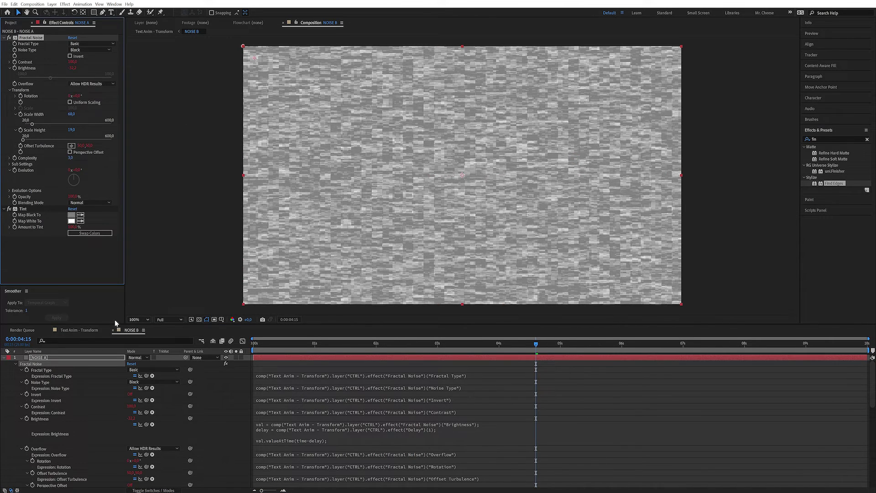
pyautogui.click(82, 330)
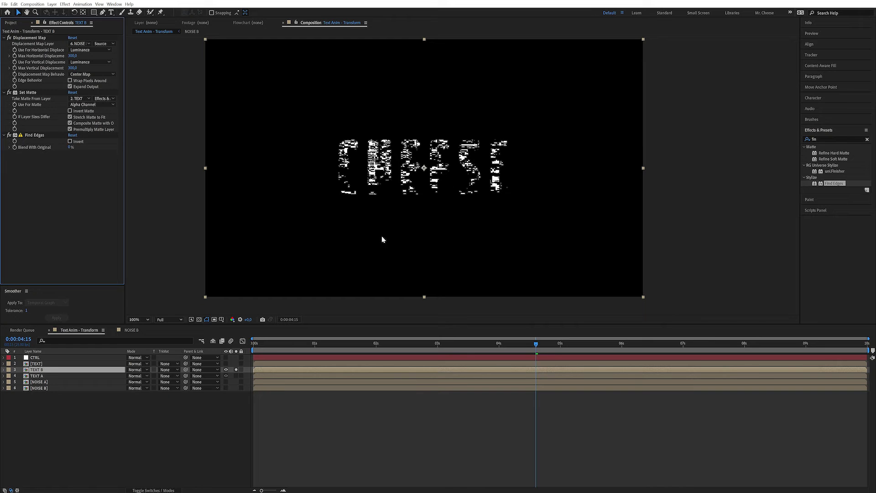
pyautogui.click(199, 320)
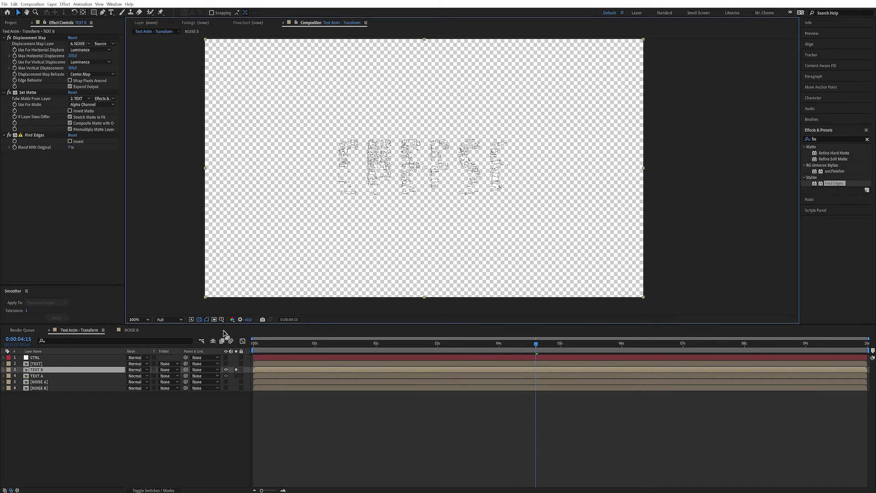
pyautogui.click(199, 320)
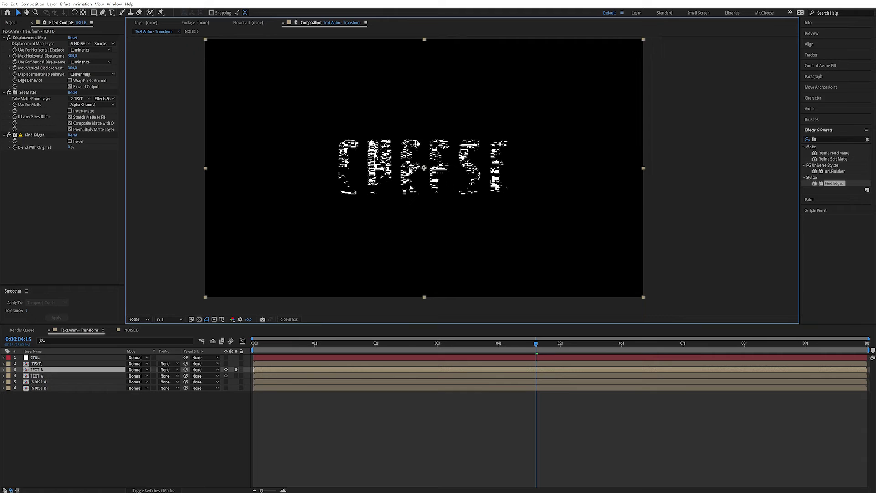
# Add Simple Choker to TEXT B above Find Edges and set Choke Matte to -25.20
pyautogui.click(826, 137)
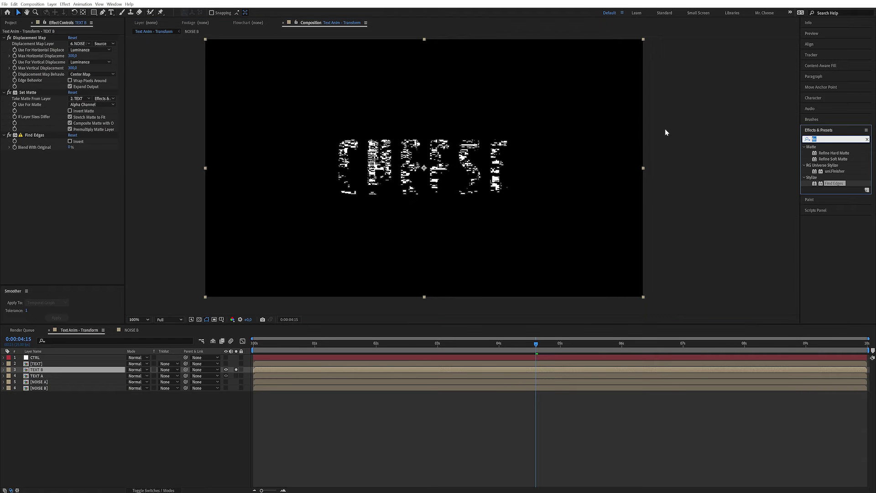
pyautogui.write('simpl')
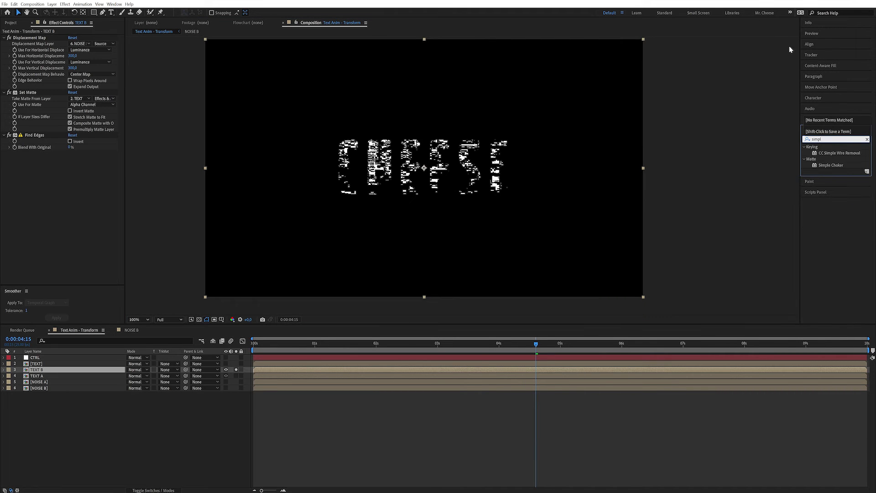
pyautogui.doubleClick(831, 165)
pyautogui.moveTo(32, 155)
pyautogui.mouseDown()
pyautogui.moveTo(35, 133)
pyautogui.moveTo(57, 147)
pyautogui.moveTo(45, 147)
pyautogui.mouseUp()
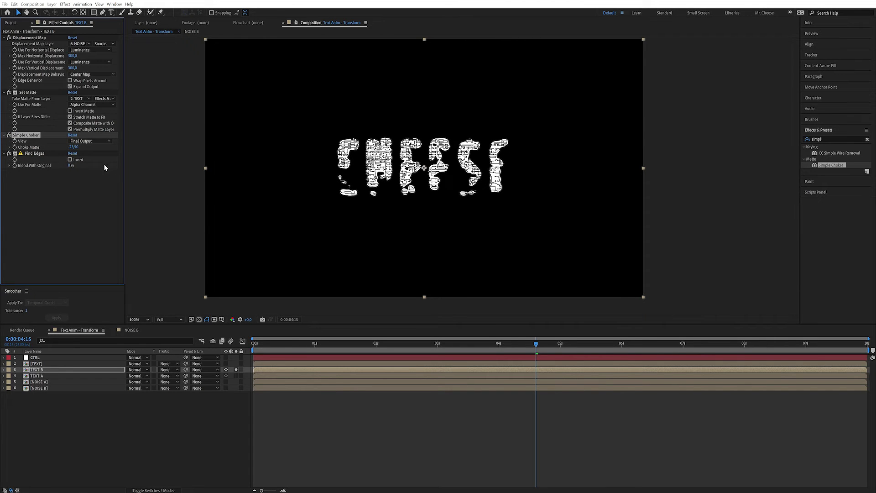
pyautogui.moveTo(73, 147); pyautogui.dragTo(68, 147)
pyautogui.click(86, 209)
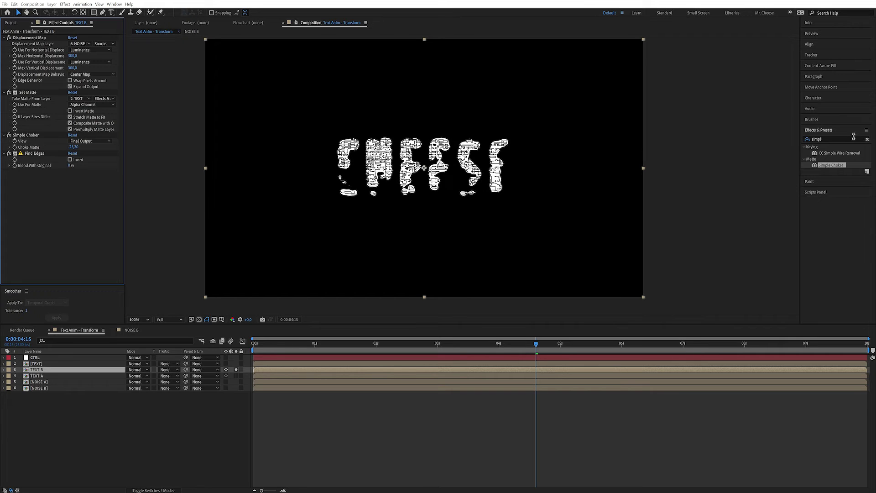
# Apply the Invert effect to TEXT B after Find Edges
pyautogui.click(824, 139)
pyautogui.write('inve')
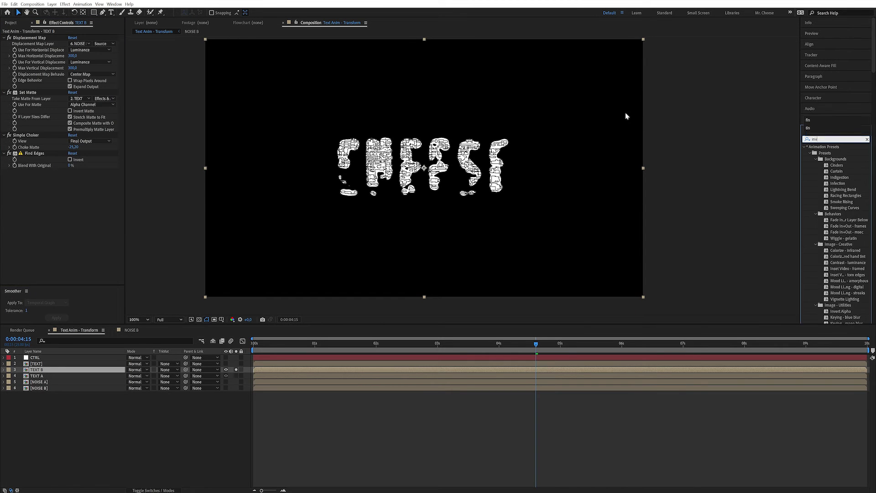
pyautogui.doubleClick(830, 177)
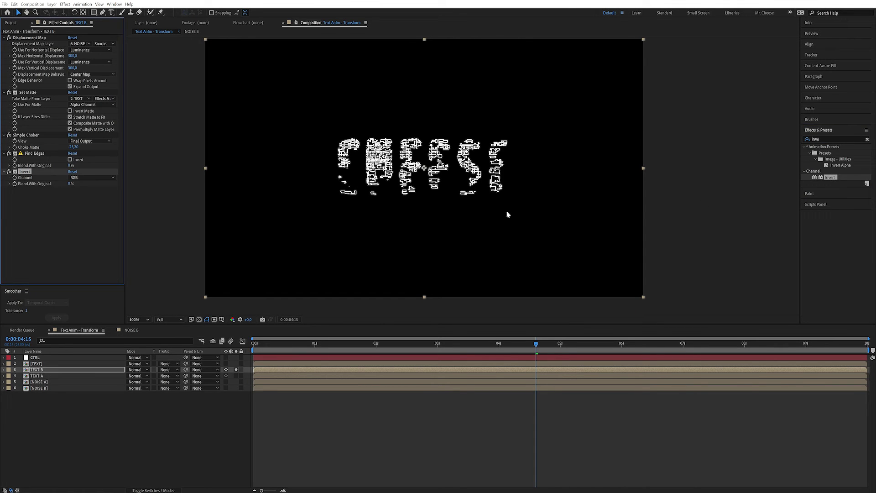
pyautogui.click(120, 204)
# Apply the UnMult effect to TEXT B, show the transparency grid, and compare the layer with the effect off and on
pyautogui.click(827, 137)
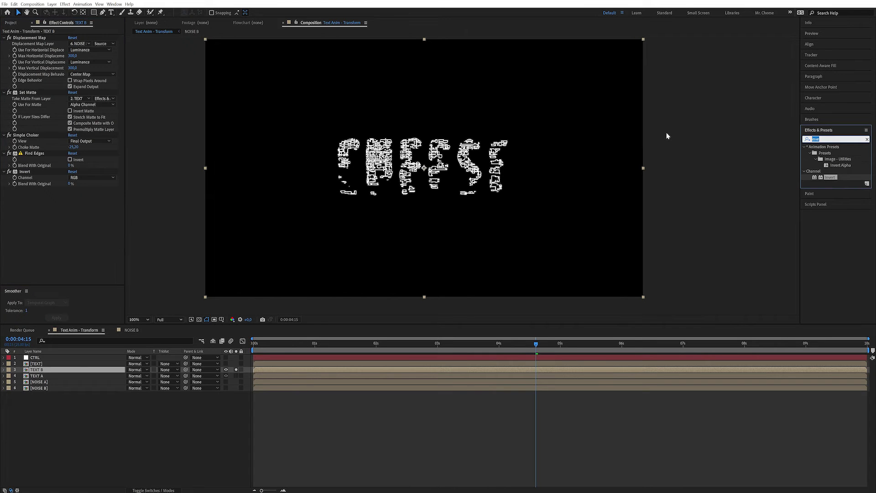
pyautogui.write('unm')
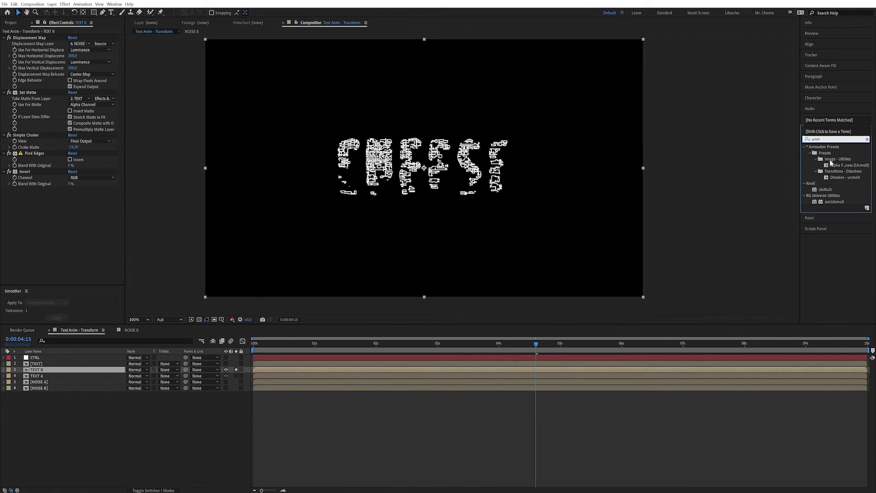
pyautogui.doubleClick(826, 190)
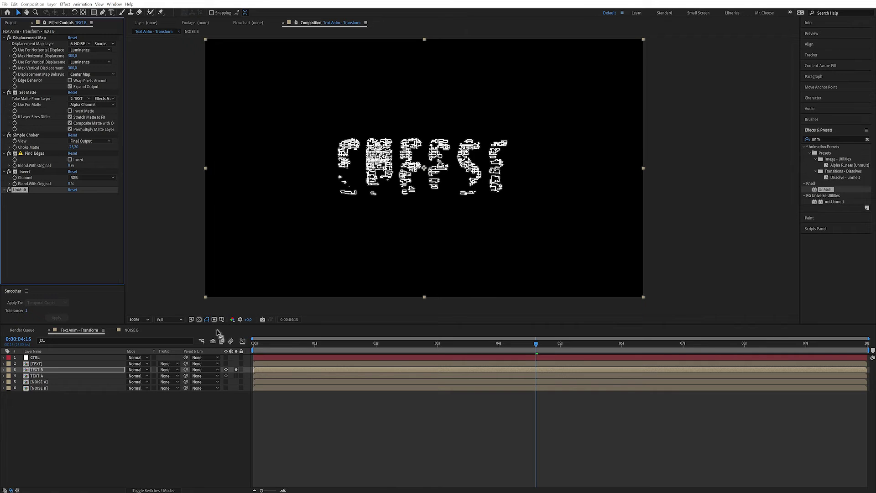
pyautogui.click(199, 320)
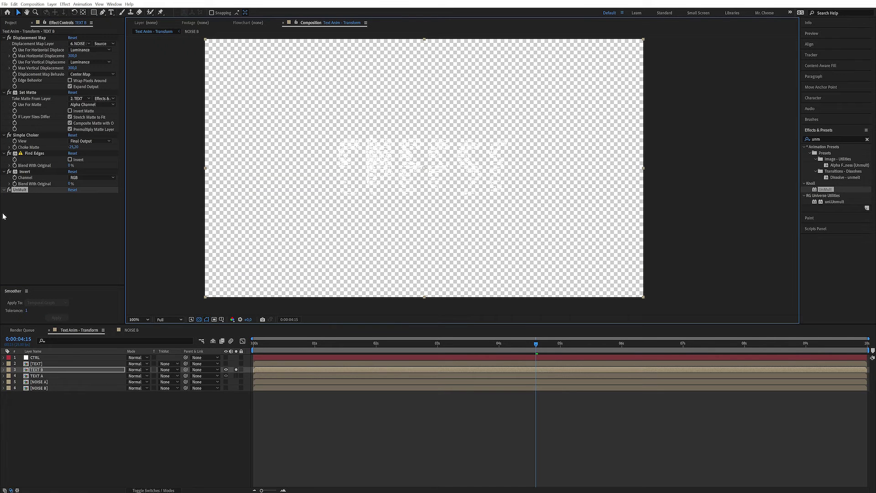
pyautogui.click(10, 190)
pyautogui.click(9, 190)
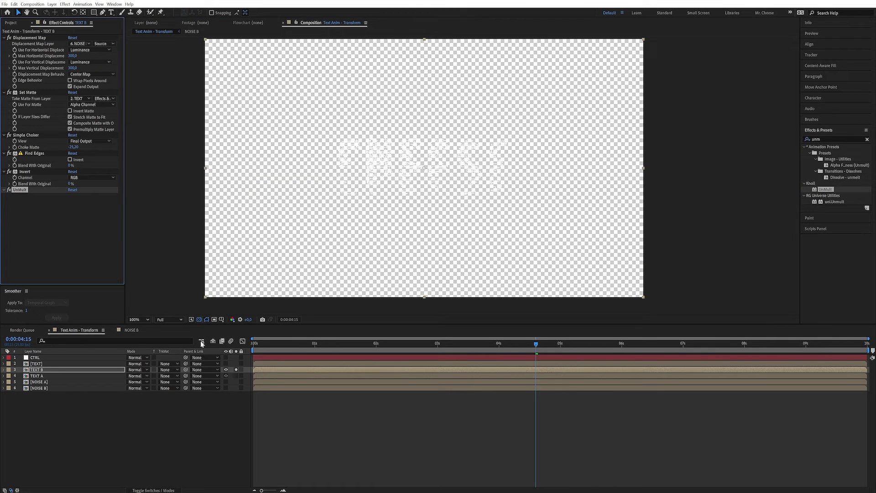
# Turn off the transparency grid and apply the Tint effect to TEXT B after UnMult
pyautogui.click(199, 319)
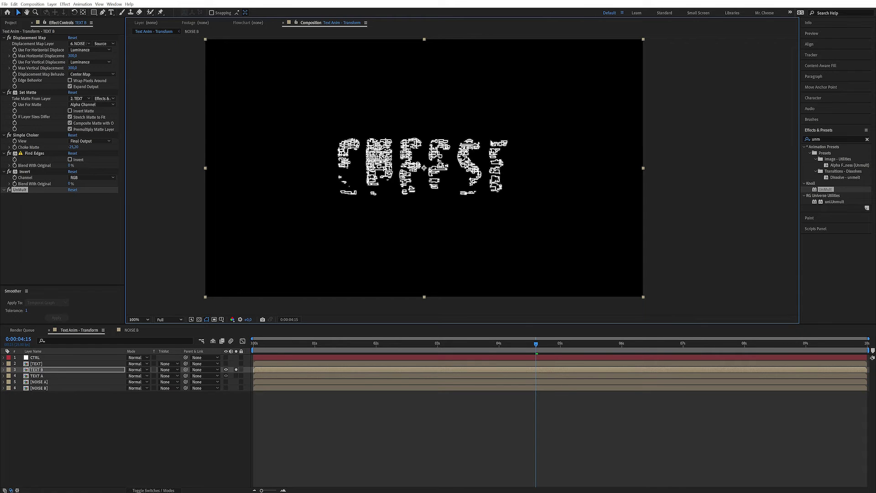
pyautogui.click(827, 138)
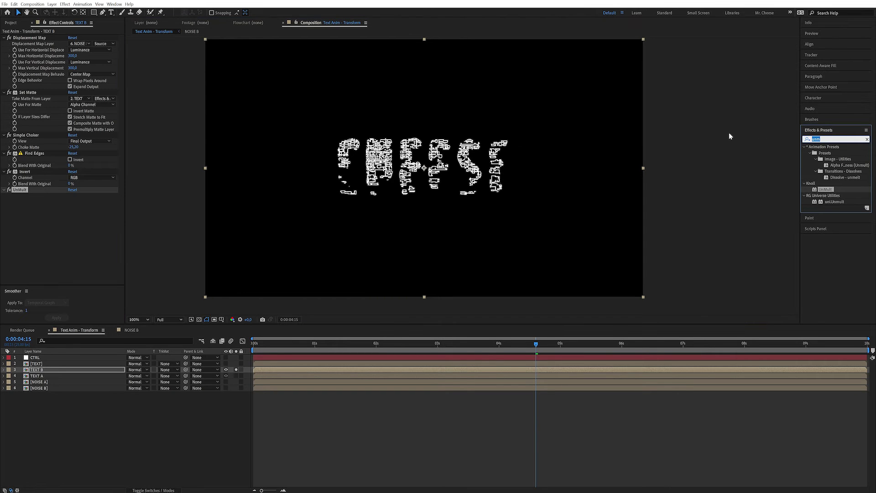
pyautogui.click(855, 165)
pyautogui.moveTo(802, 182); pyautogui.dragTo(739, 178)
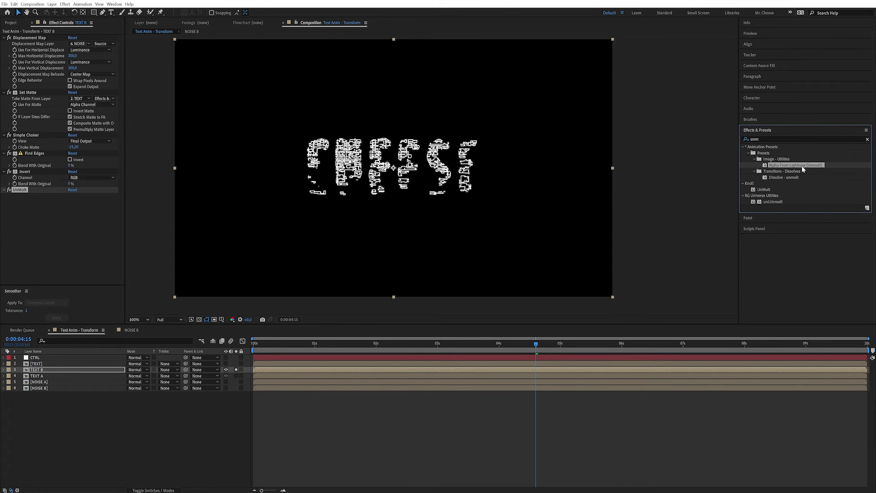
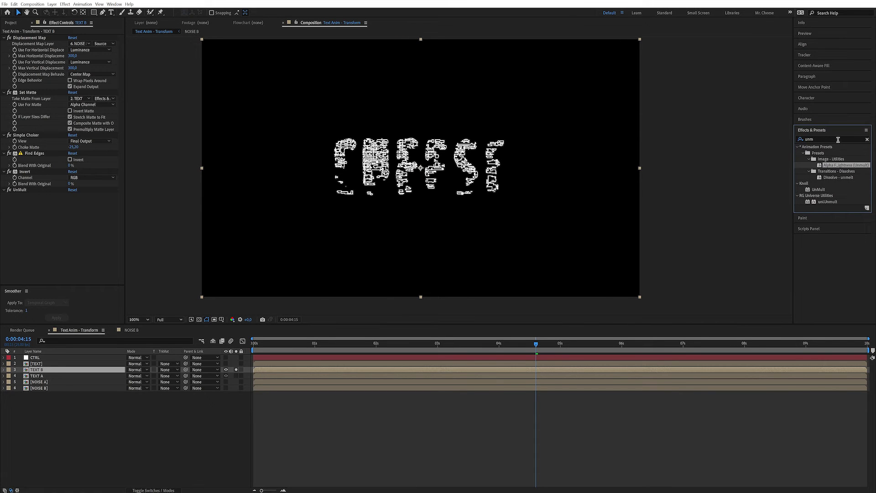
pyautogui.write('tint')
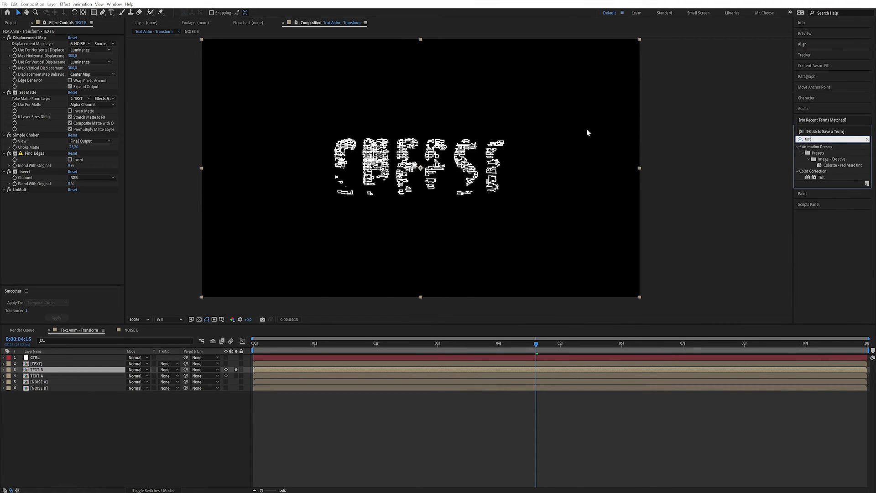
pyautogui.doubleClick(821, 177)
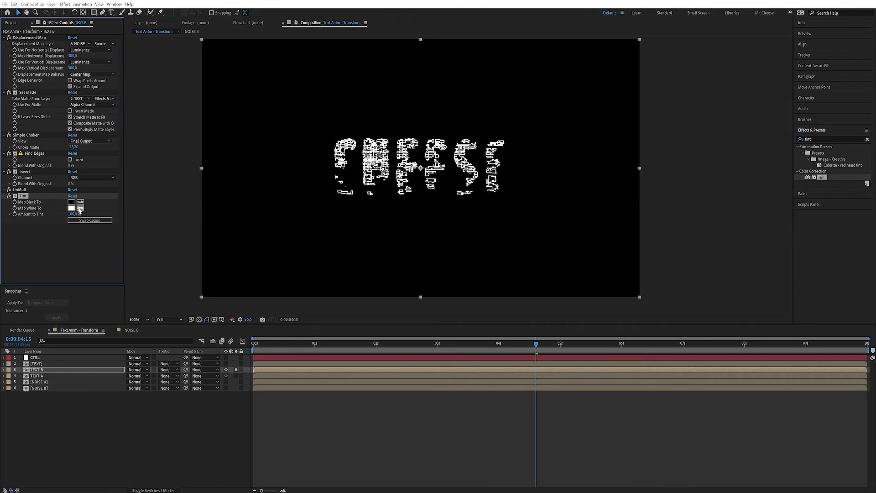
# Set the Tint effect's Map White To color on TEXT B to bright blue 009AFF
pyautogui.click(72, 208)
pyautogui.moveTo(185, 294); pyautogui.dragTo(185, 297)
pyautogui.moveTo(168, 263); pyautogui.dragTo(177, 258)
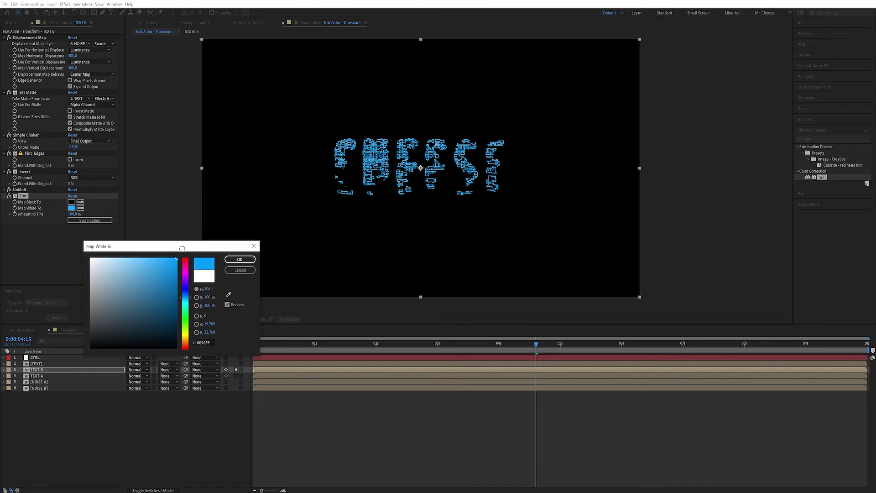
pyautogui.click(239, 259)
# Apply the Stylize Glow effect to TEXT B after Tint and set its Glow Operation to Screen
pyautogui.click(825, 133)
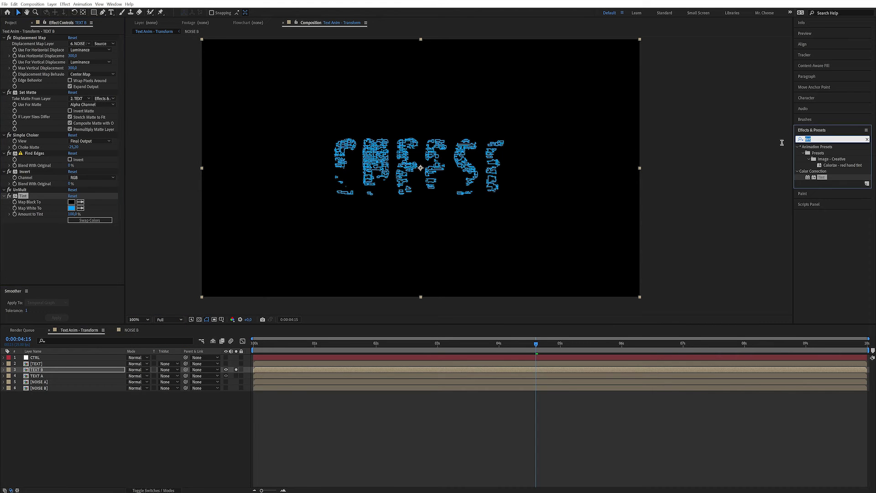
pyautogui.write('glow')
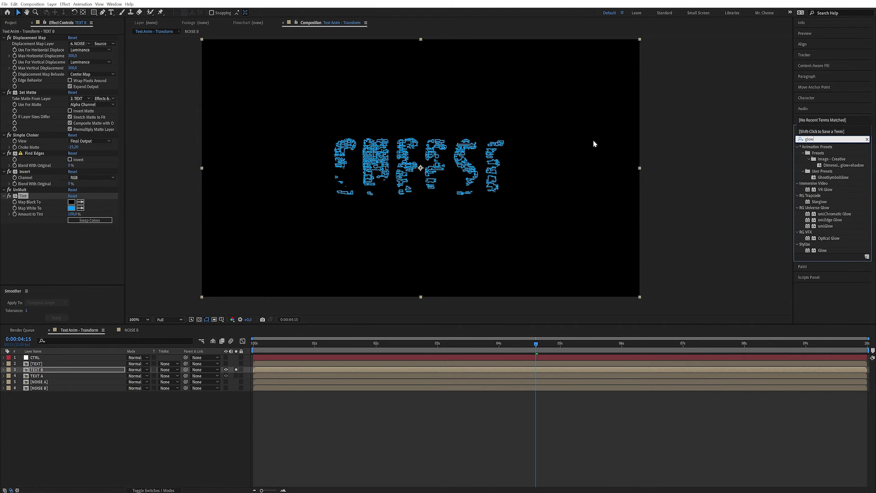
pyautogui.click(822, 250)
pyautogui.doubleClick(823, 250)
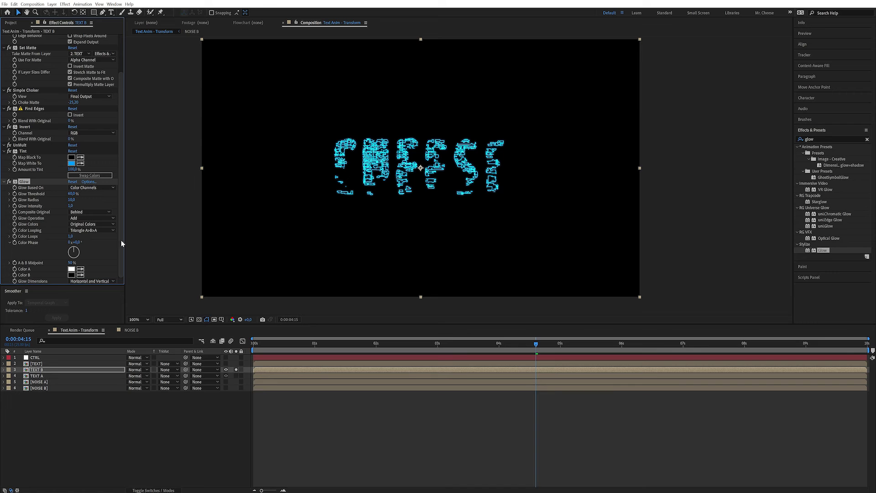
pyautogui.click(83, 218)
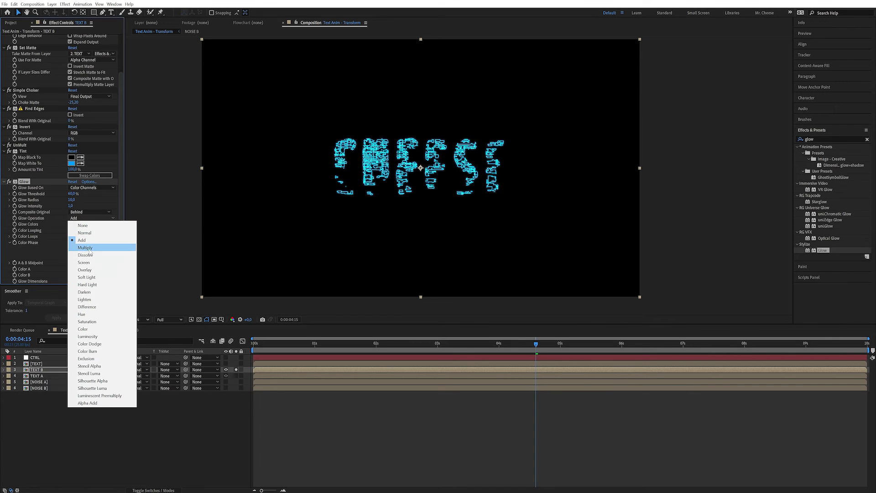
pyautogui.click(91, 263)
# Set the Glow Threshold to 20% and the Glow Radius to 5 on TEXT B
pyautogui.click(71, 194)
pyautogui.write('20')
pyautogui.press('Return')
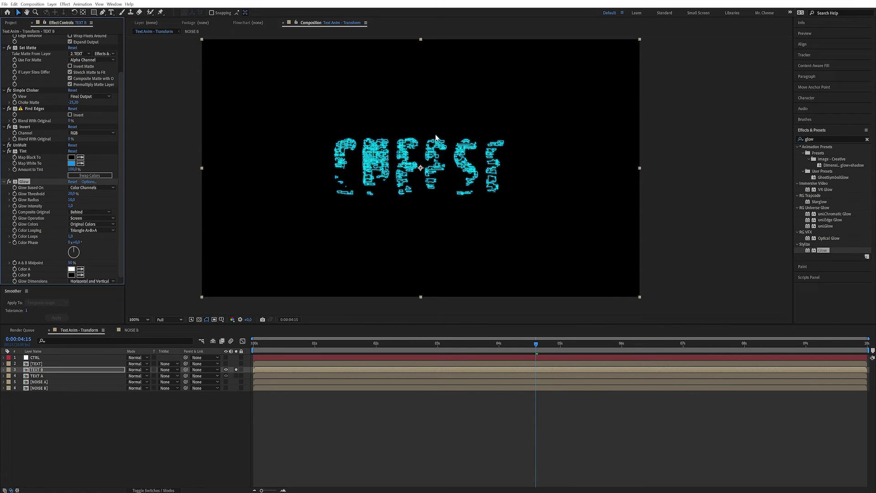
pyautogui.click(70, 200)
pyautogui.write('5')
pyautogui.press('Return')
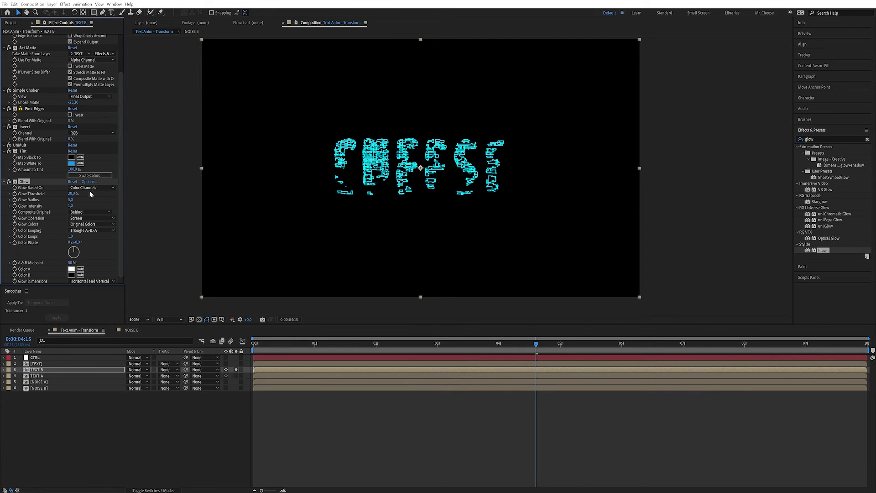
# Switch Glow Colors to A & B Colors and sample the Tint effect's blue for Color A
pyautogui.click(91, 224)
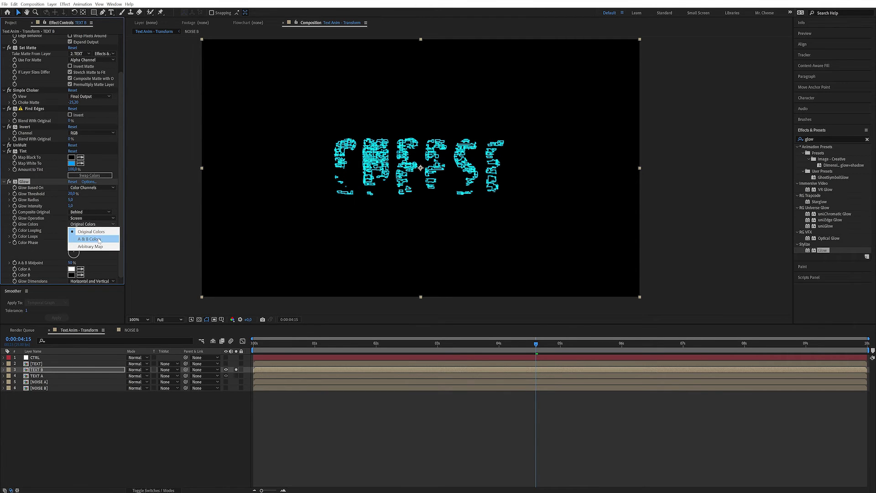
pyautogui.click(99, 239)
pyautogui.click(71, 269)
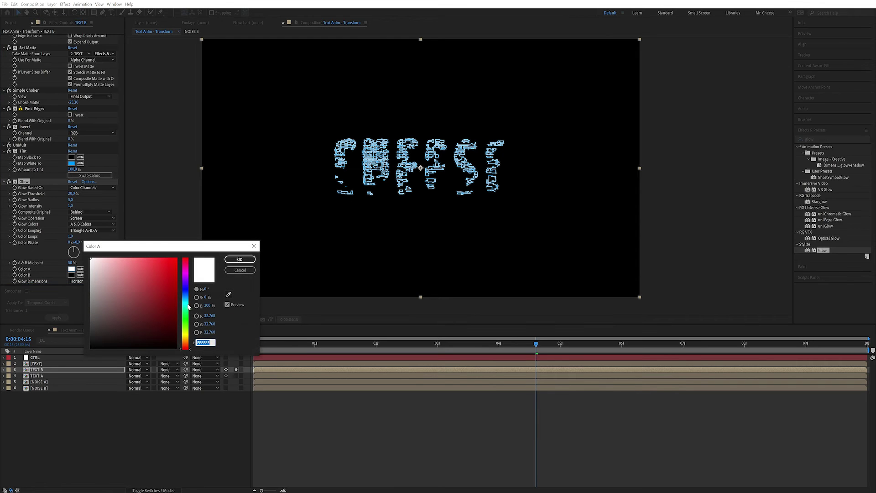
pyautogui.click(240, 270)
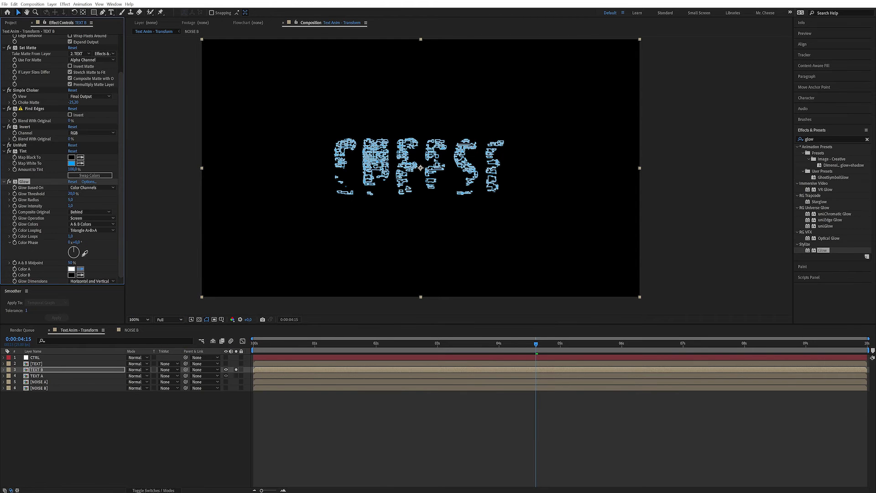
pyautogui.click(72, 162)
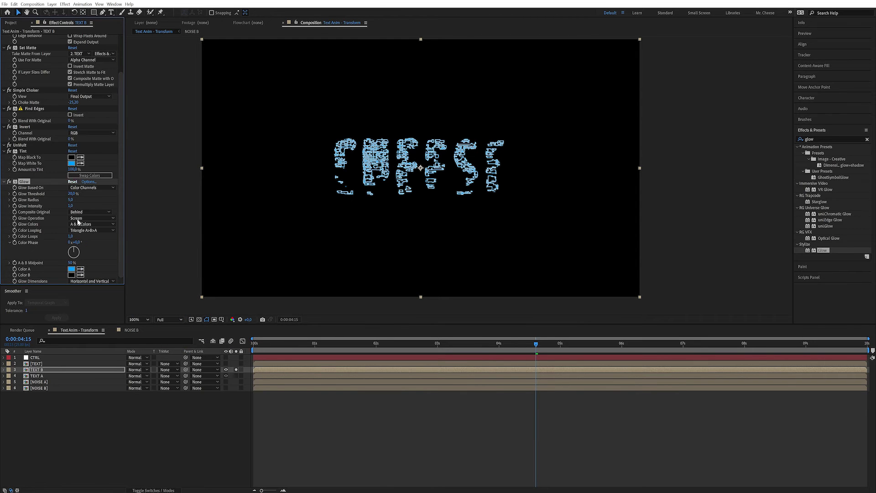
# Set the Glow effect's Color B to a deeper saturated blue
pyautogui.click(72, 271)
pyautogui.click(72, 275)
pyautogui.moveTo(185, 297); pyautogui.dragTo(187, 295)
pyautogui.click(230, 261)
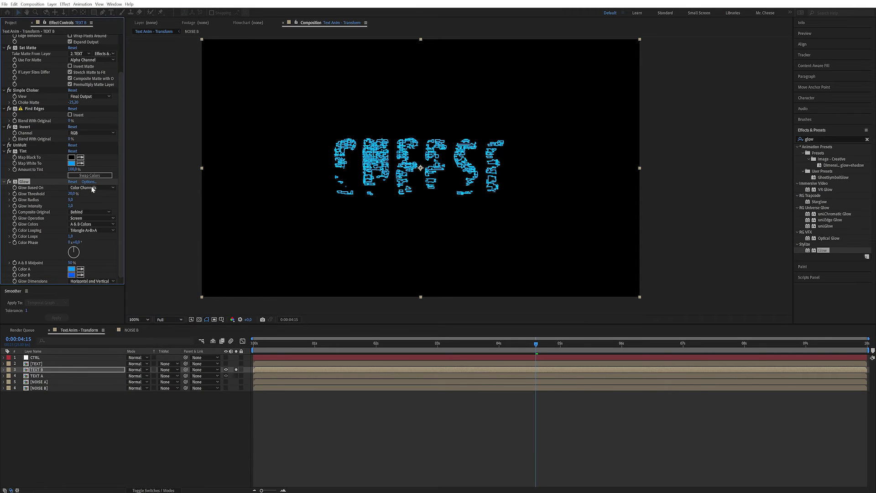
# Duplicate the Glow effect on TEXT B and raise the copy's Glow Radius to 55
pyautogui.hotkey('ctrl', 'd')
pyautogui.click(71, 200)
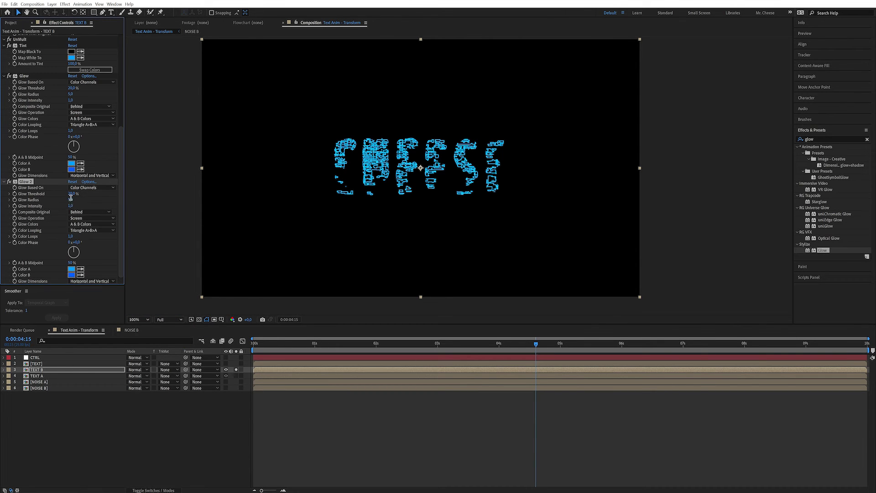
pyautogui.write('10')
pyautogui.press('Return')
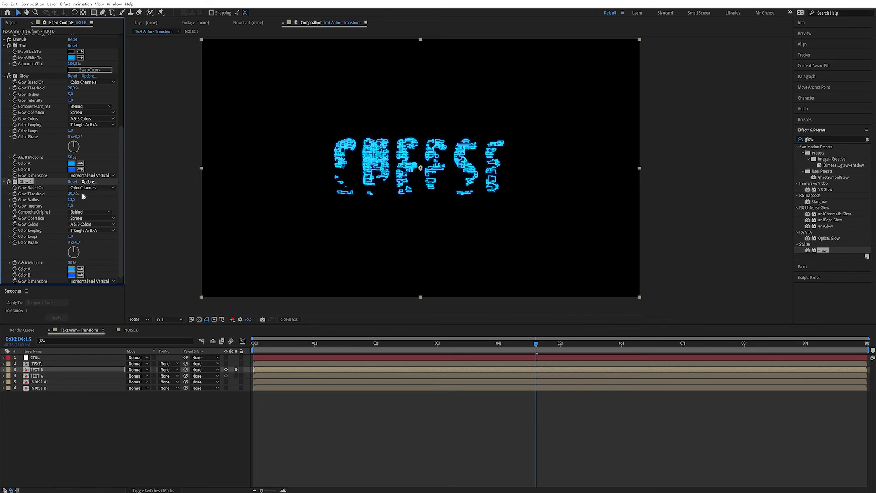
pyautogui.moveTo(73, 202); pyautogui.dragTo(80, 197)
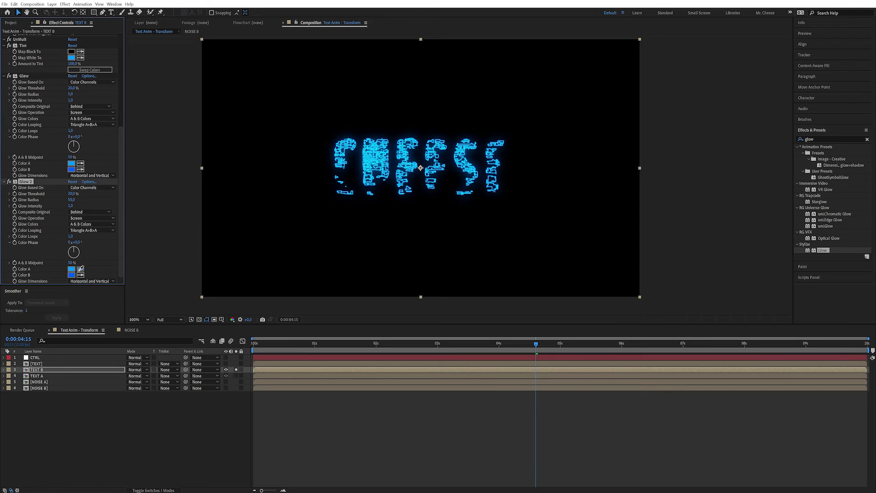
# Give Glow 2 the first glow's darker blue as Color A and a still deeper blue as Color B
pyautogui.click(72, 276)
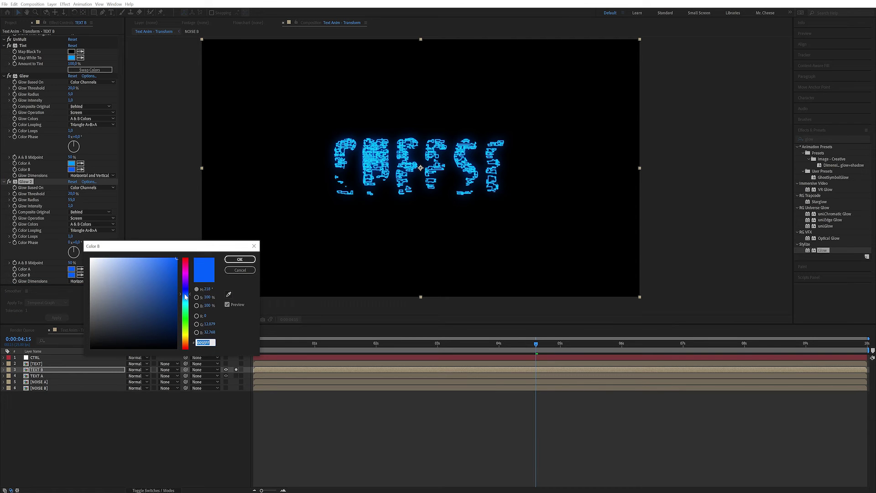
pyautogui.moveTo(188, 287); pyautogui.dragTo(188, 289)
pyautogui.click(239, 259)
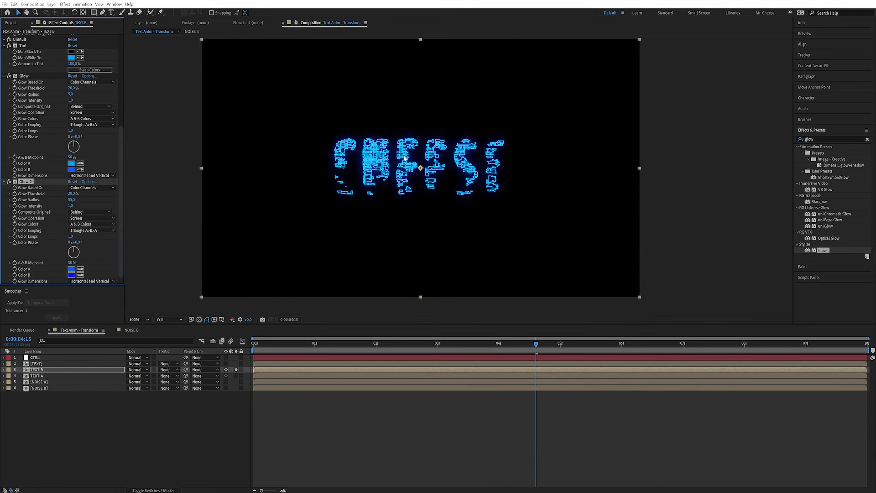
pyautogui.moveTo(516, 346); pyautogui.dragTo(556, 355)
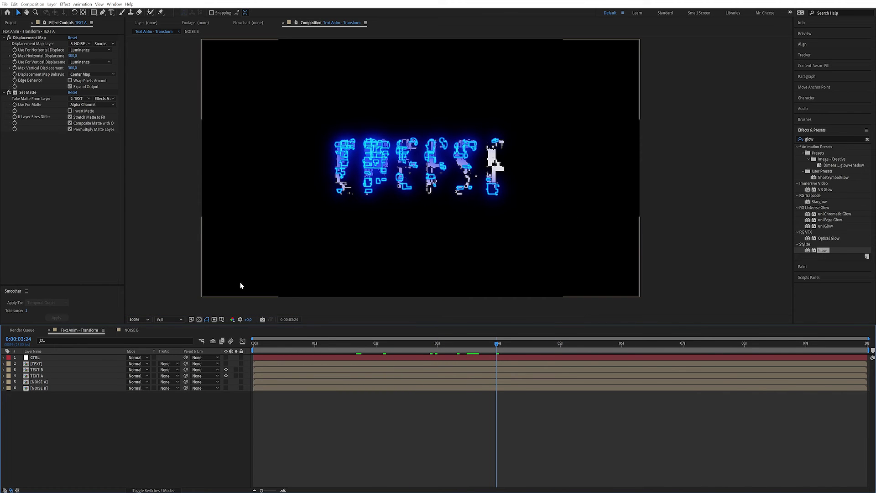
# Duplicate TEXT A, place the copy above TEXT B, and rename it TEXT C
pyautogui.click(66, 377)
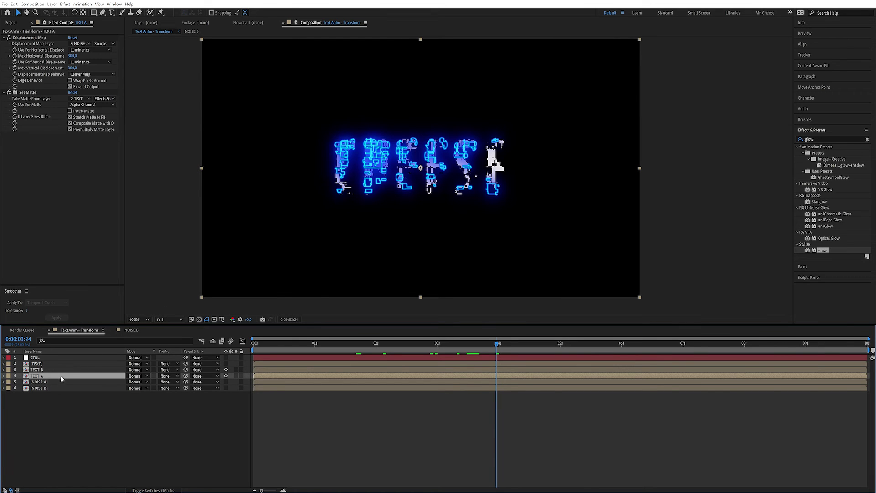
pyautogui.hotkey('ctrl', 'd')
pyautogui.moveTo(50, 378); pyautogui.dragTo(54, 365)
pyautogui.press('Return')
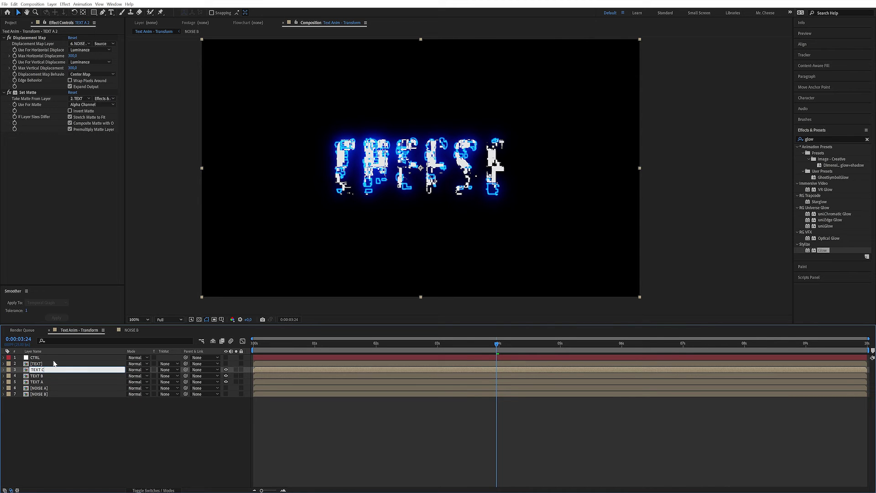
pyautogui.press('Return')
pyautogui.press('space')
# Duplicate the NOISE B composition as NOISE C and use it as the source of a duplicated NOISE B layer placed below NOISE B
pyautogui.click(53, 394)
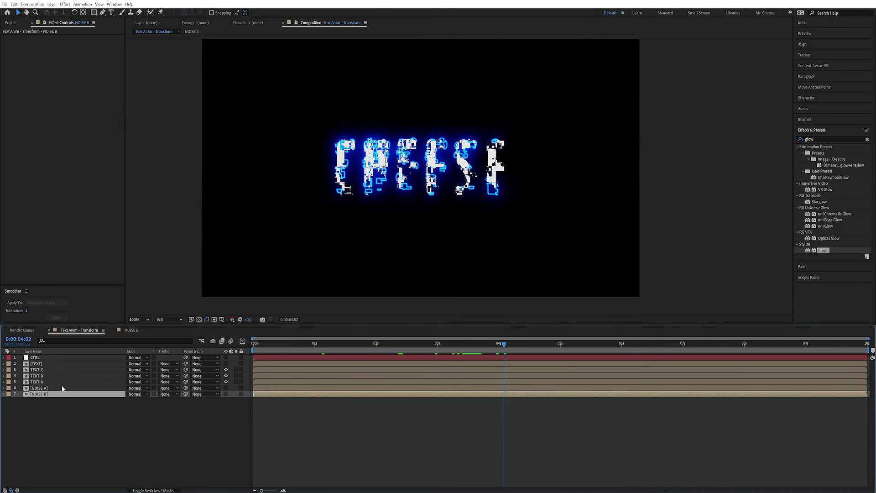
pyautogui.hotkey('ctrl', 'd')
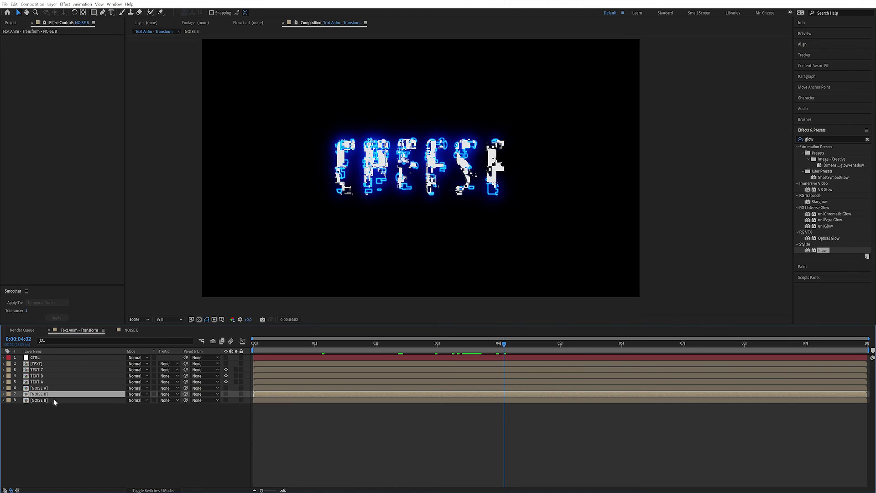
pyautogui.click(10, 23)
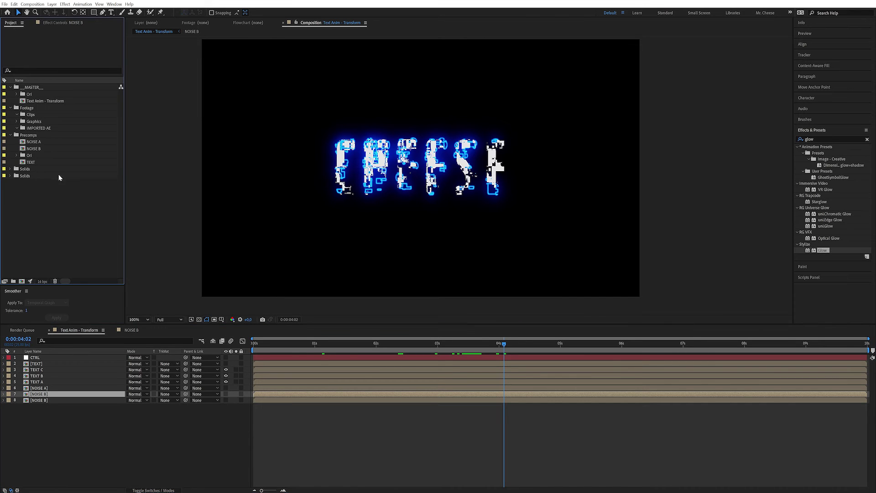
pyautogui.click(44, 149)
pyautogui.hotkey('ctrl', 'd')
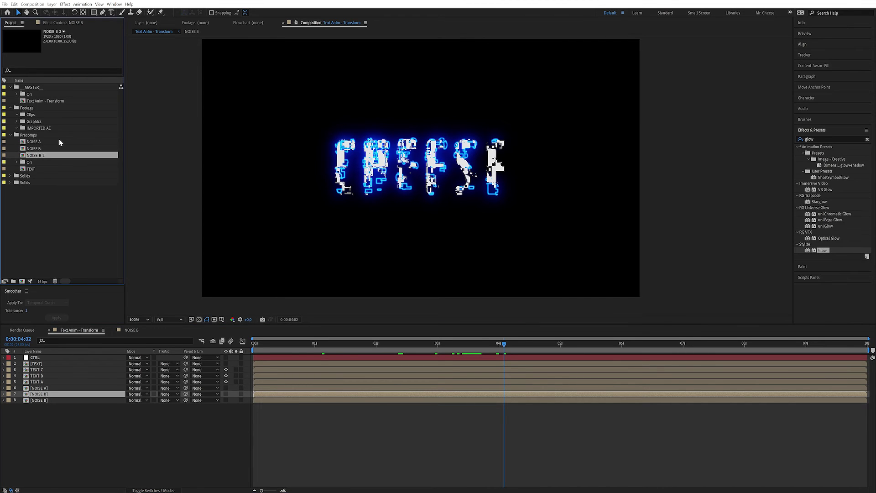
pyautogui.press('Return')
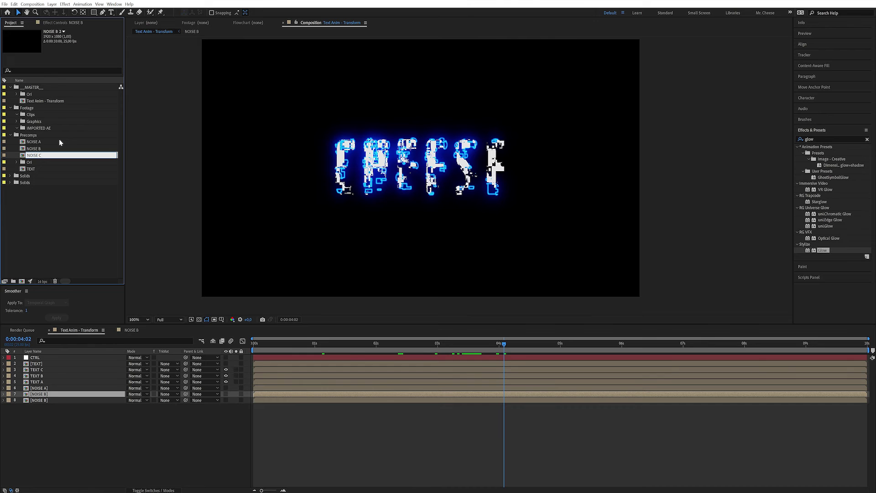
pyautogui.press('Return')
pyautogui.moveTo(44, 156); pyautogui.dragTo(67, 392)
pyautogui.hotkey('ctrl', '[')
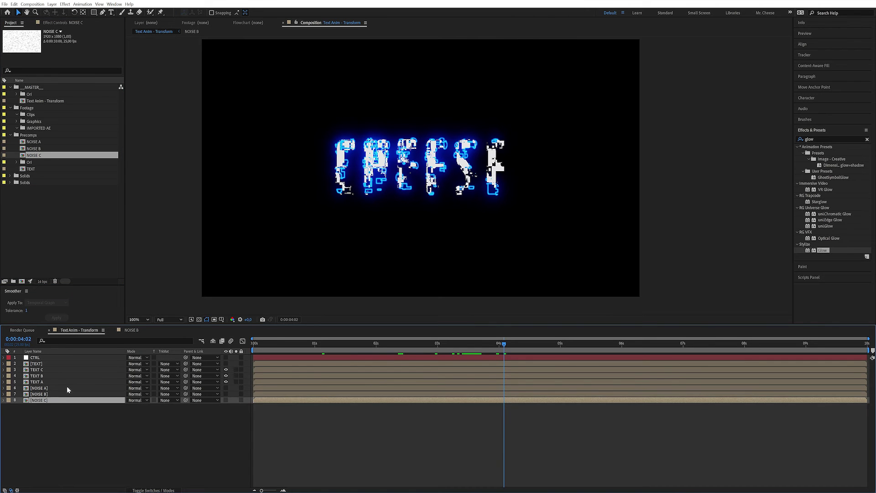
# In the NOISE C composition, multiply the CTRL Delay value by 2 in the Fractal Noise Brightness expression
pyautogui.doubleClick(53, 400)
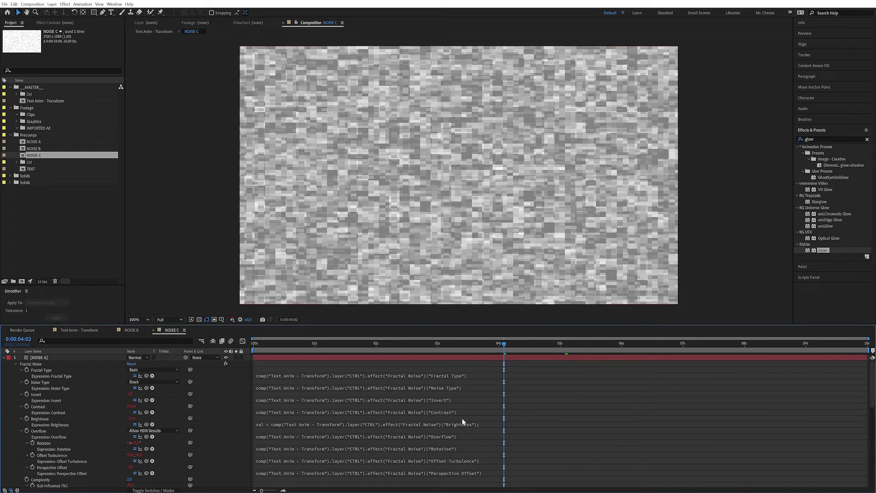
pyautogui.click(491, 425)
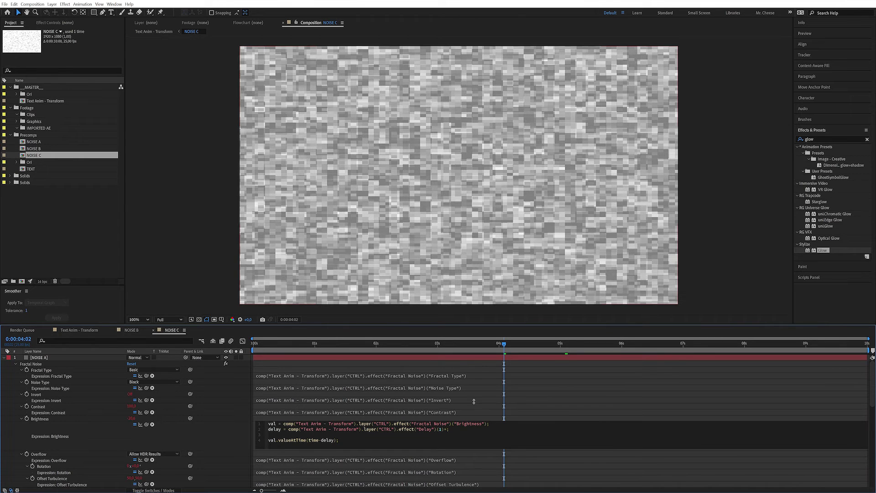
pyautogui.press('KP_Enter')
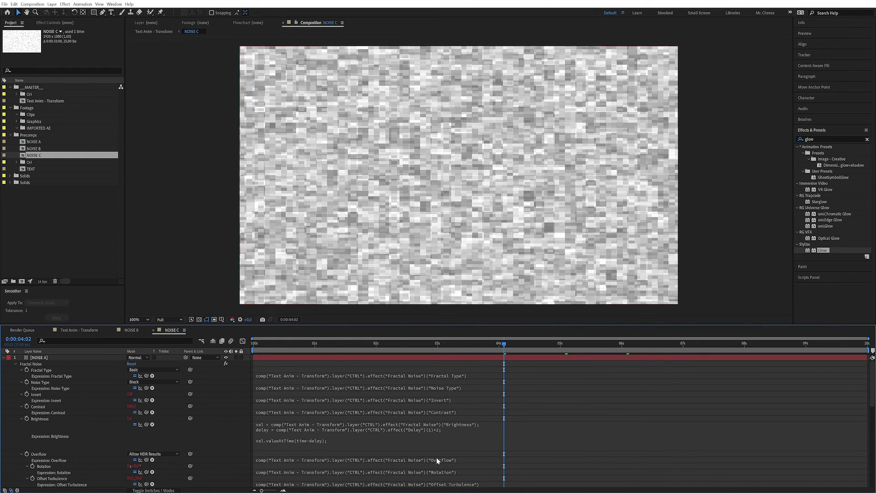
# In the Text Anim - Transform composition, set TEXT C's Displacement Map layer to NOISE C
pyautogui.click(78, 330)
pyautogui.moveTo(285, 343); pyautogui.dragTo(382, 342)
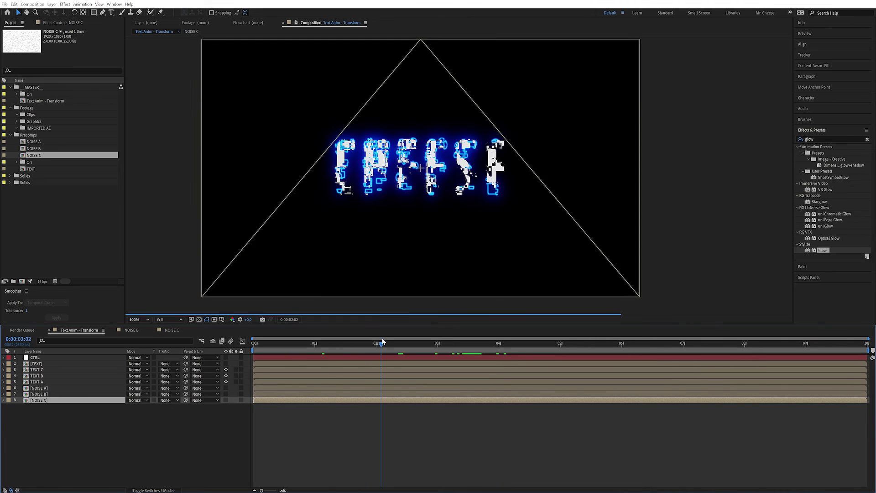
pyautogui.click(47, 371)
pyautogui.click(60, 23)
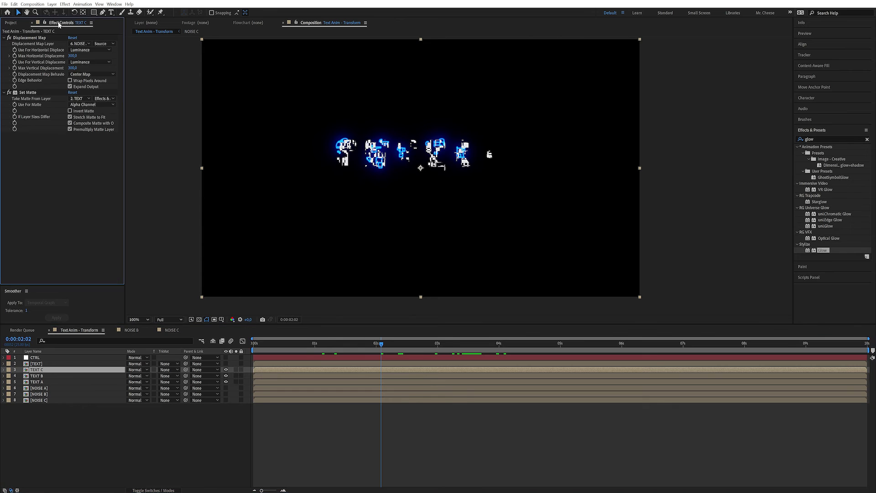
pyautogui.click(90, 46)
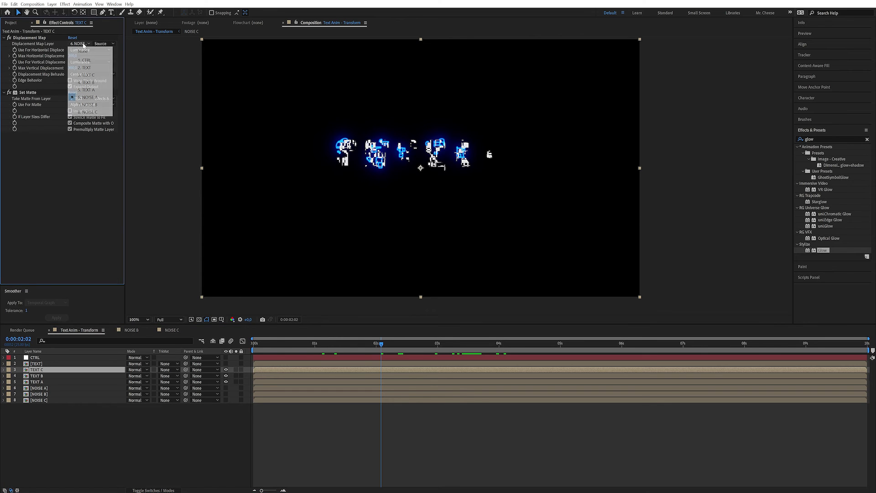
pyautogui.click(100, 112)
# Find the Tint effect and apply it to the TEXT A layer
pyautogui.click(56, 382)
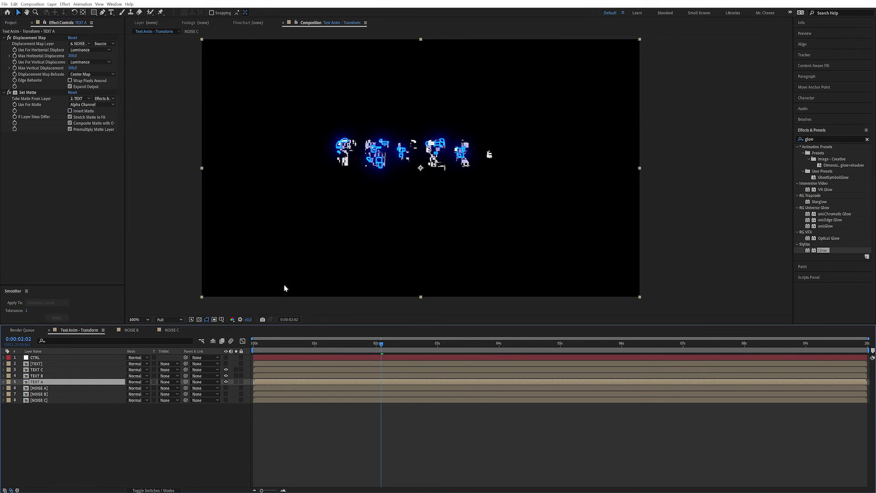
pyautogui.click(820, 139)
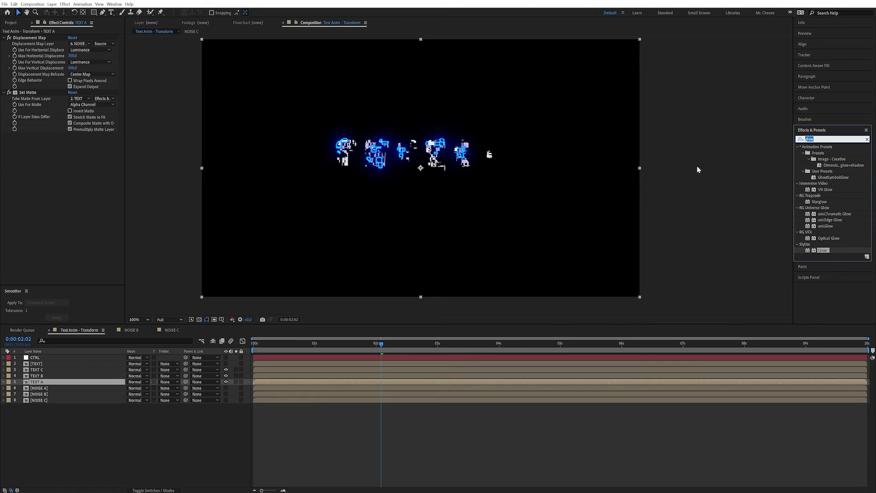
pyautogui.write('tin')
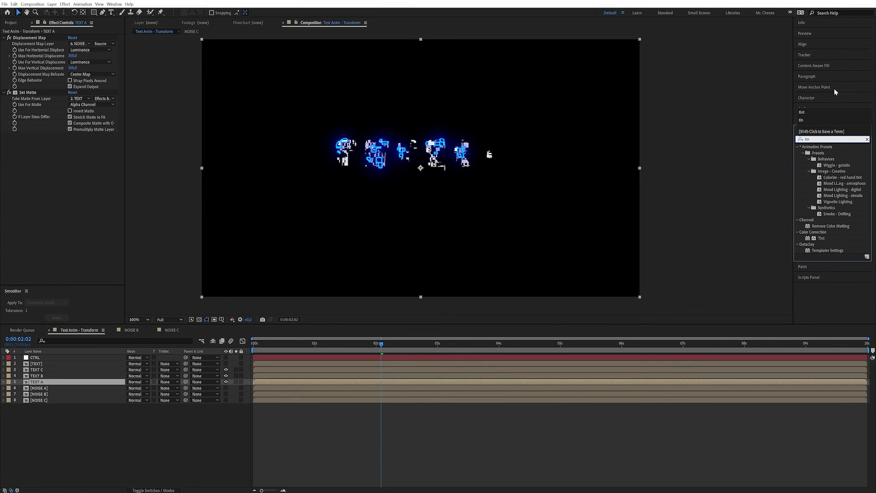
pyautogui.moveTo(824, 238); pyautogui.dragTo(92, 182)
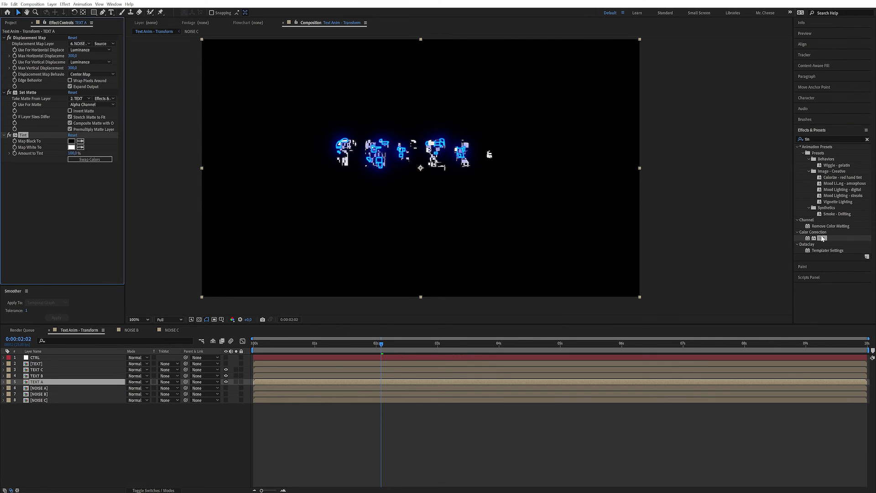
# Set the Tint's Map White To color on TEXT A to a gray with 40% brightness
pyautogui.click(72, 147)
pyautogui.moveTo(88, 301); pyautogui.dragTo(86, 313)
pyautogui.click(208, 305)
pyautogui.write('40')
pyautogui.press('Return')
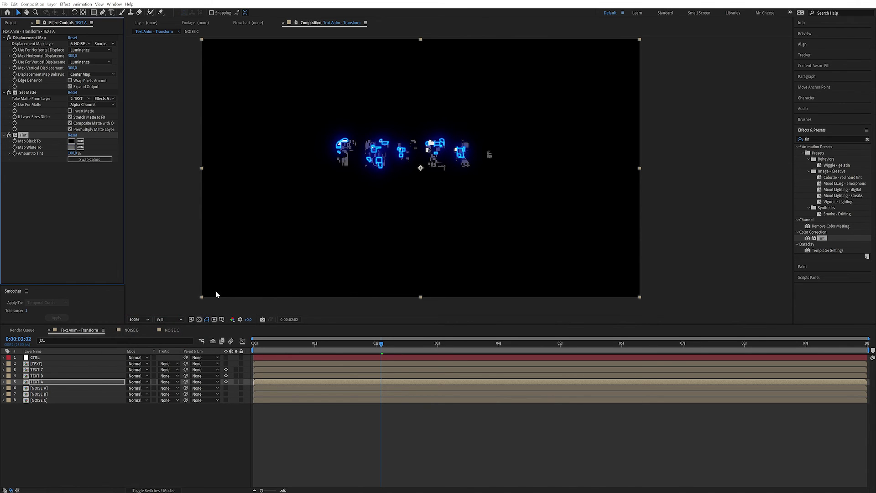
pyautogui.click(327, 346)
pyautogui.moveTo(316, 346); pyautogui.dragTo(340, 347)
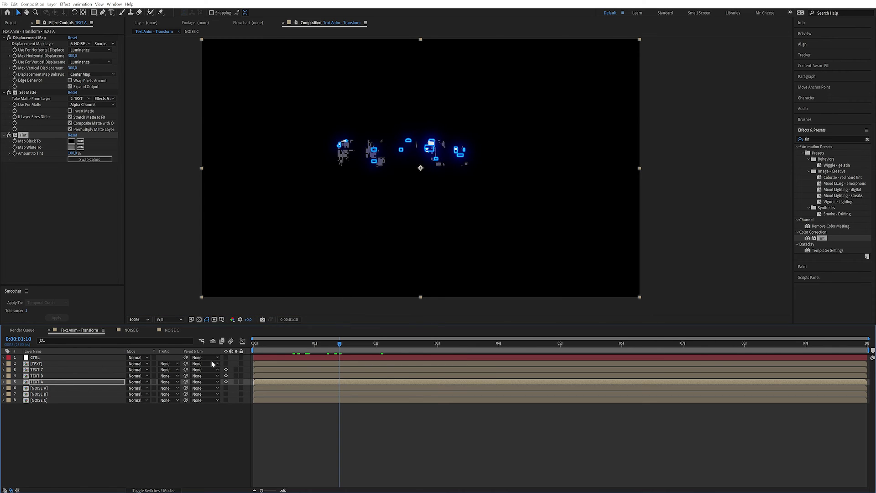
# In the NOISE A composition, turn off Uniform Scaling in the noise layer's Fractal Noise transform settings
pyautogui.doubleClick(56, 387)
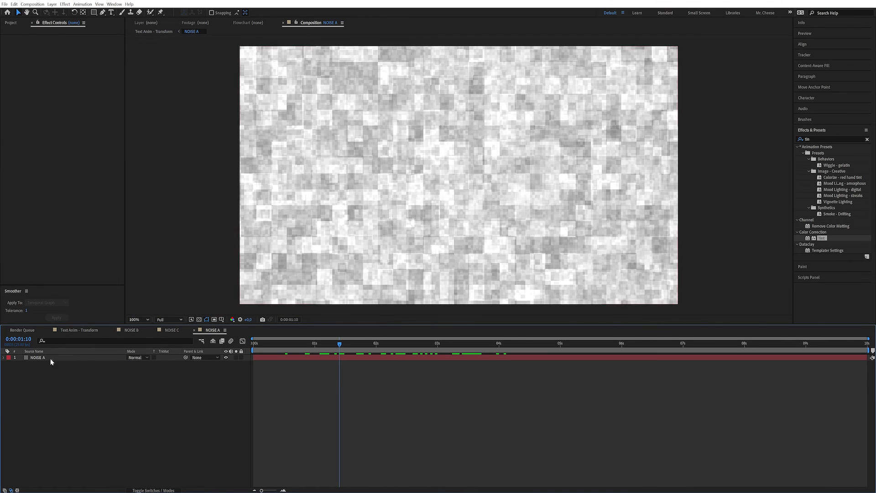
pyautogui.click(52, 360)
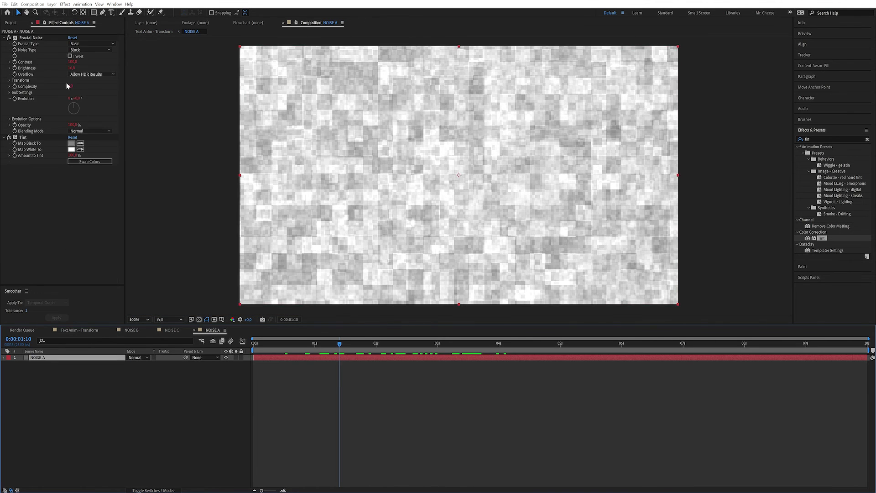
pyautogui.click(10, 80)
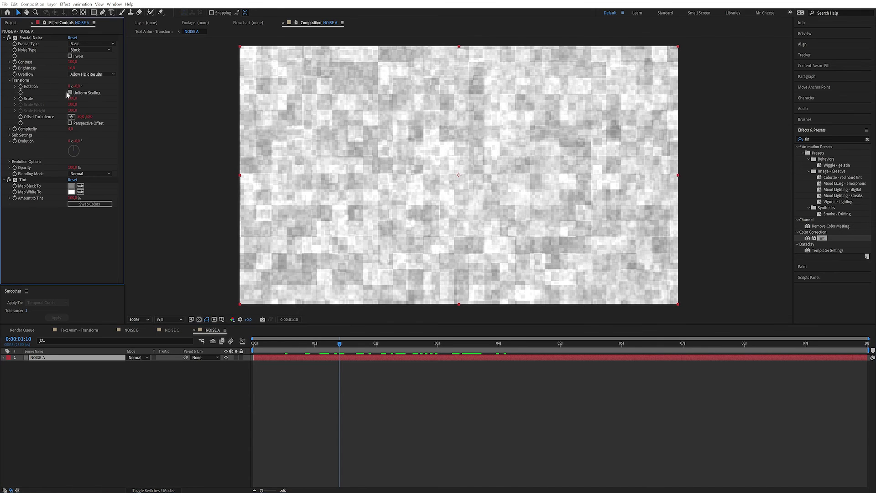
pyautogui.click(17, 98)
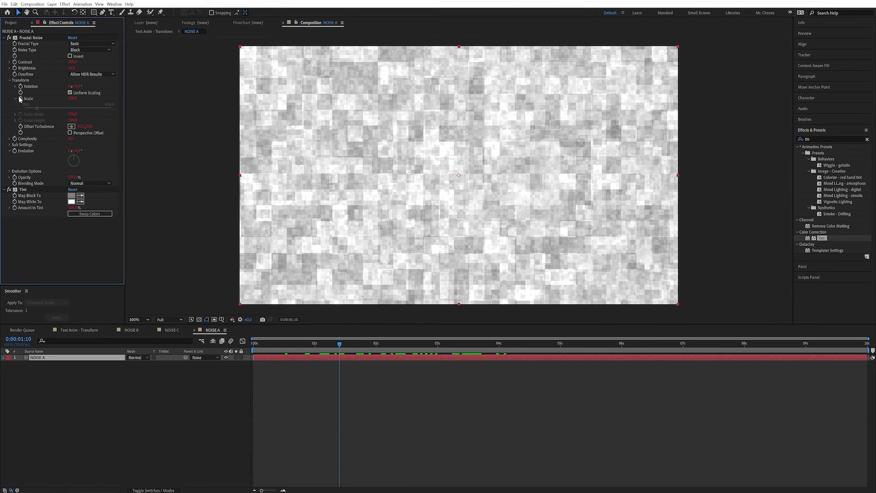
pyautogui.click(70, 92)
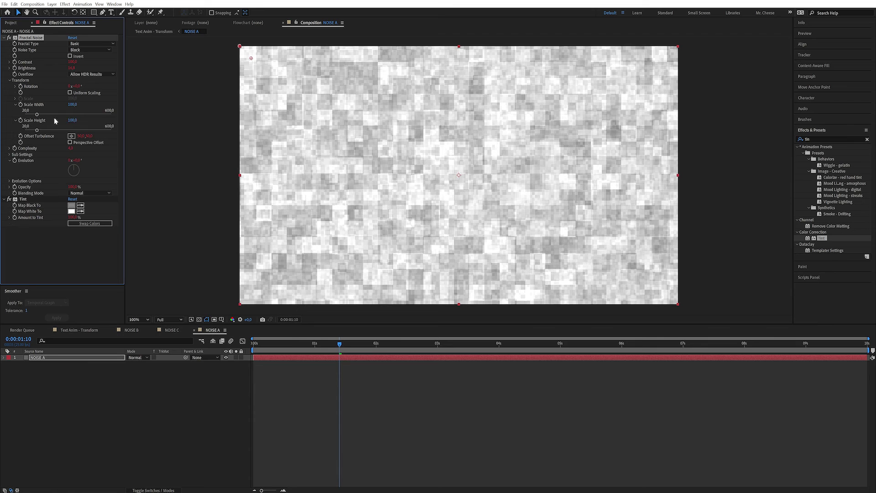
# Set NOISE A's Fractal Noise Scale Width and Scale Height to 30, and preview the reveal in the Text Anim - Transform composition
pyautogui.click(73, 104)
pyautogui.write('30')
pyautogui.press('Tab')
pyautogui.write('30')
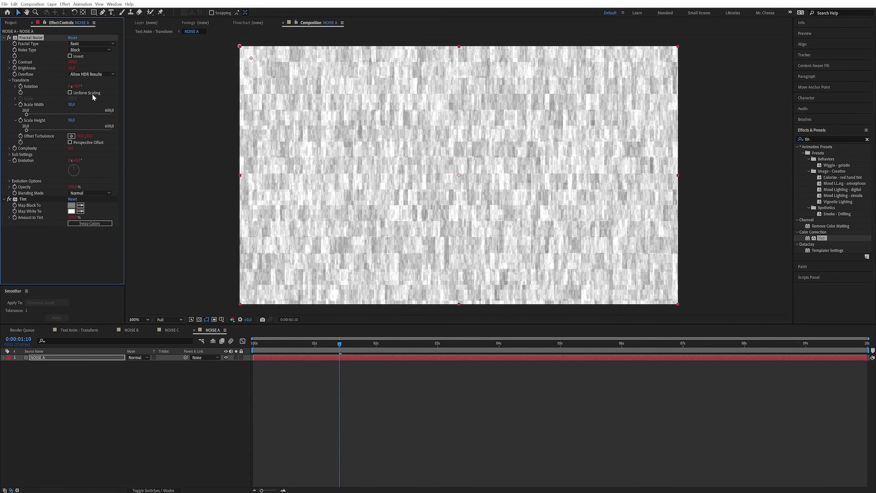
pyautogui.press('Return')
pyautogui.click(75, 330)
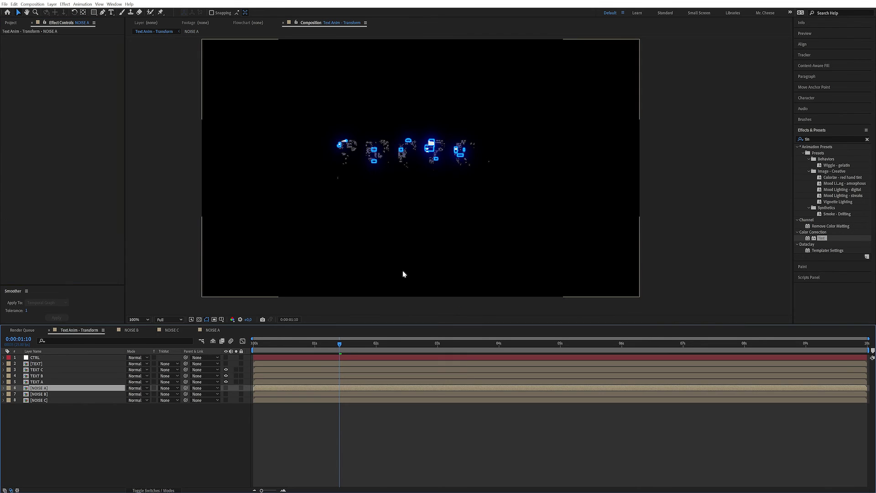
pyautogui.moveTo(337, 349); pyautogui.dragTo(467, 341)
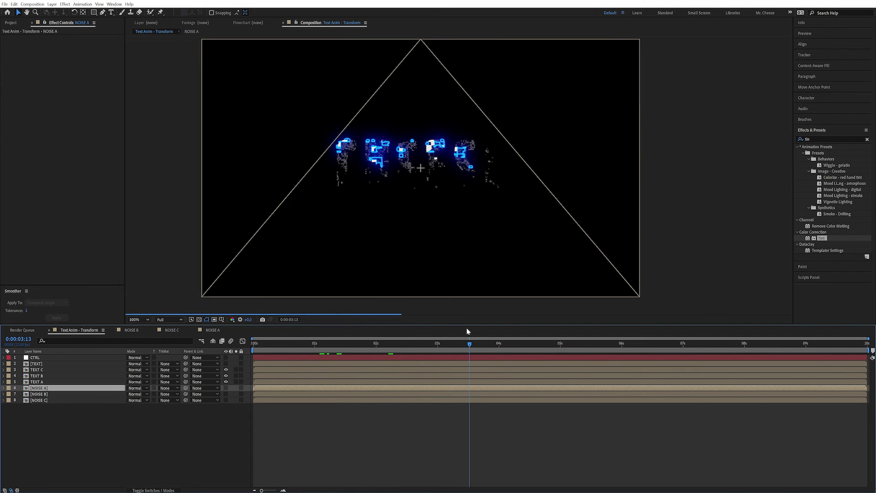
pyautogui.click(397, 210)
pyautogui.press('space')
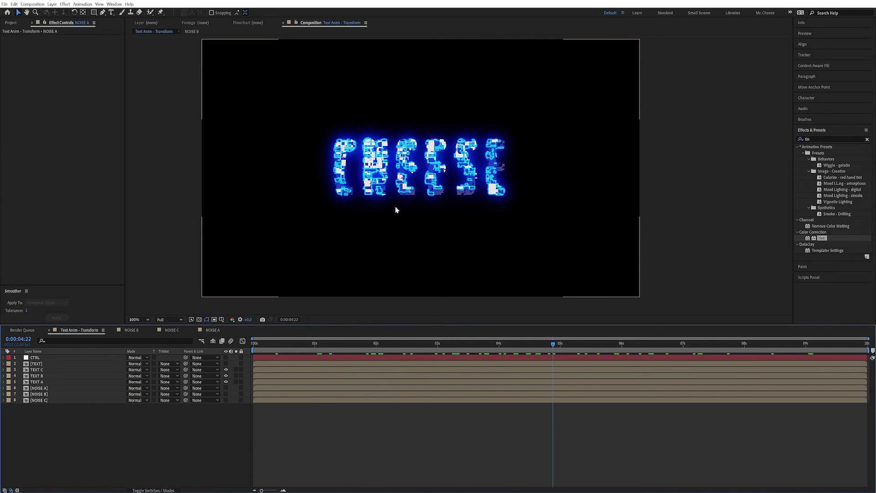
# Find the Drop Shadow effect and apply it to the TEXT C layer
pyautogui.click(48, 382)
pyautogui.click(47, 371)
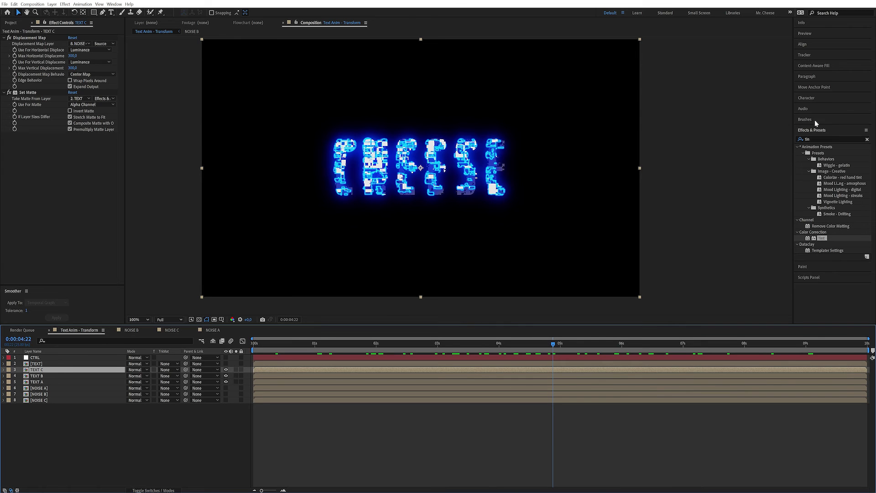
pyautogui.press('BackSpace')
pyautogui.press('BackSpace')
pyautogui.press('BackSpace')
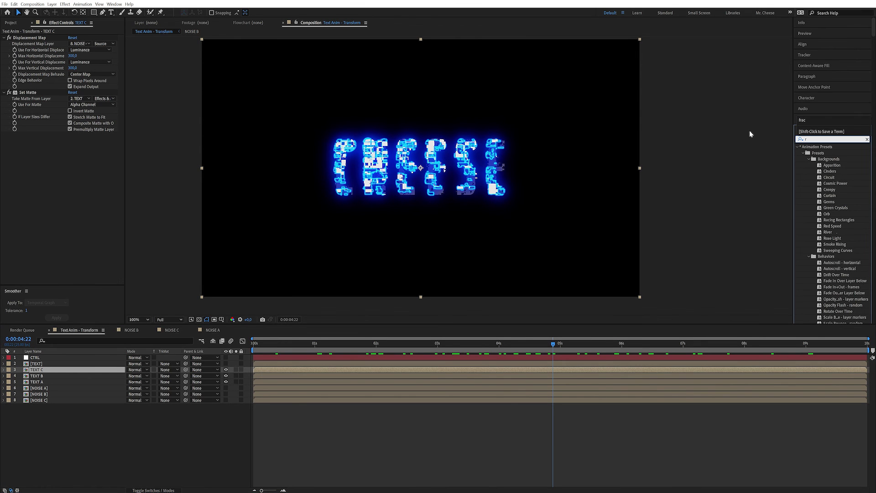
pyautogui.write('drop')
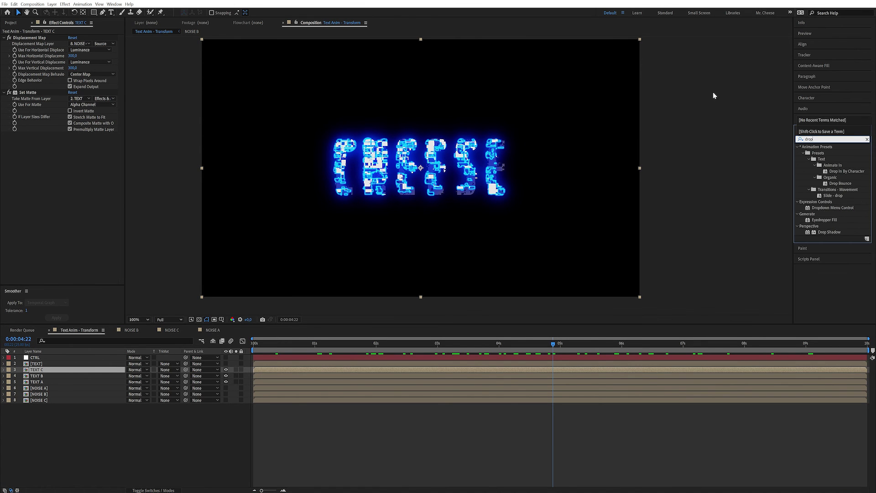
pyautogui.doubleClick(842, 231)
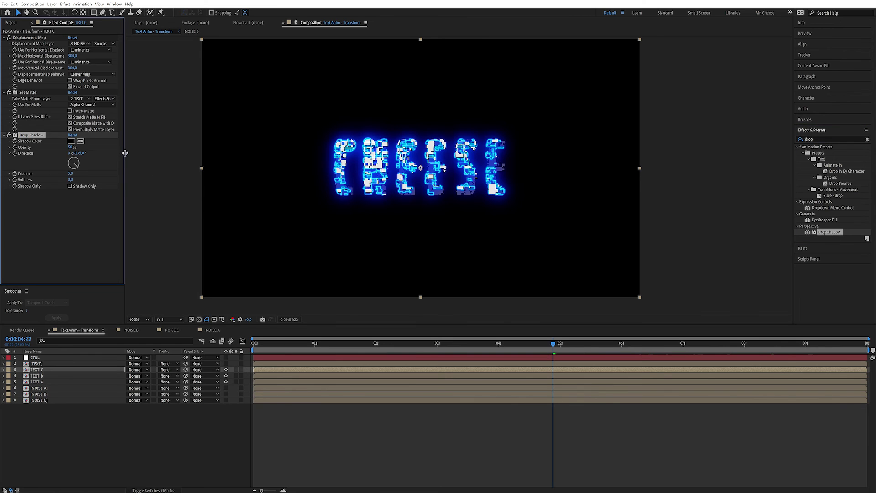
# Set TEXT C's Drop Shadow opacity to 65% and preview the text reveal
pyautogui.click(71, 147)
pyautogui.write('65')
pyautogui.press('Tab')
pyautogui.write('7')
pyautogui.press('Return')
pyautogui.click(393, 349)
pyautogui.press('space')
pyautogui.press('space')
pyautogui.moveTo(552, 344); pyautogui.dragTo(744, 321)
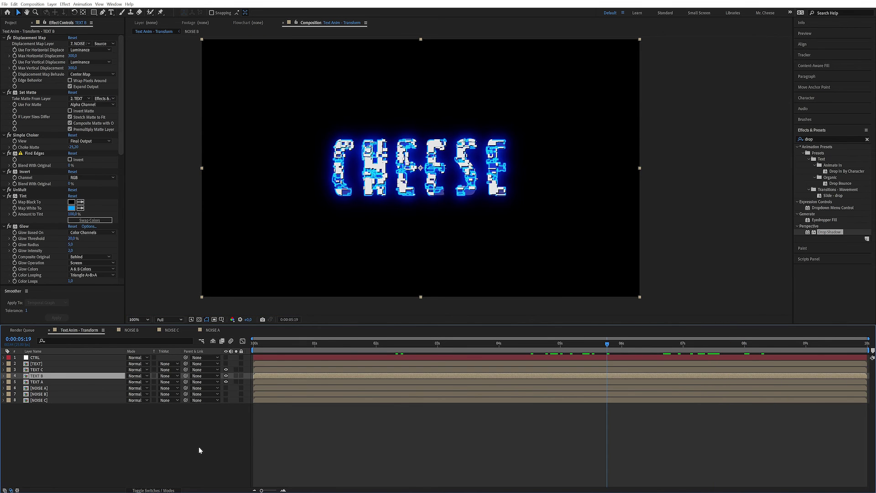
# Create a gray 1920 x 1080 solid named BG and place it beneath all other layers
pyautogui.click(202, 447)
pyautogui.click(52, 4)
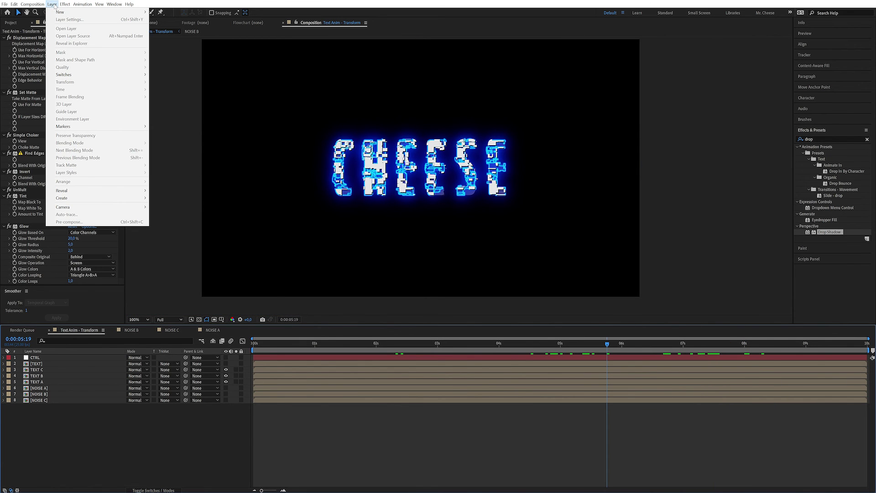
pyautogui.moveTo(59, 12)
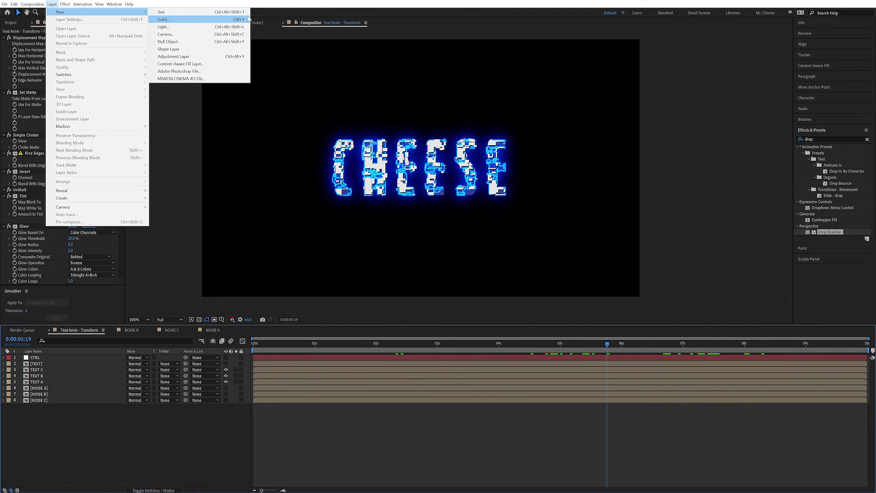
pyautogui.click(163, 19)
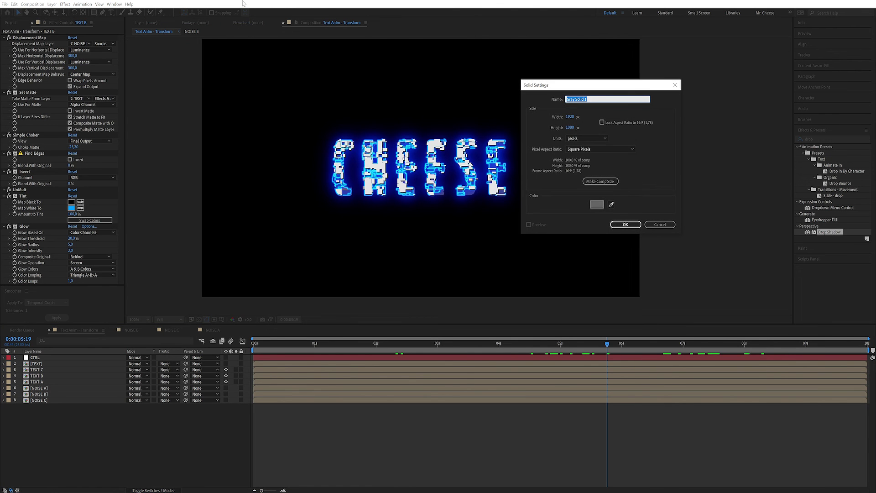
pyautogui.write('BG')
pyautogui.press('Return')
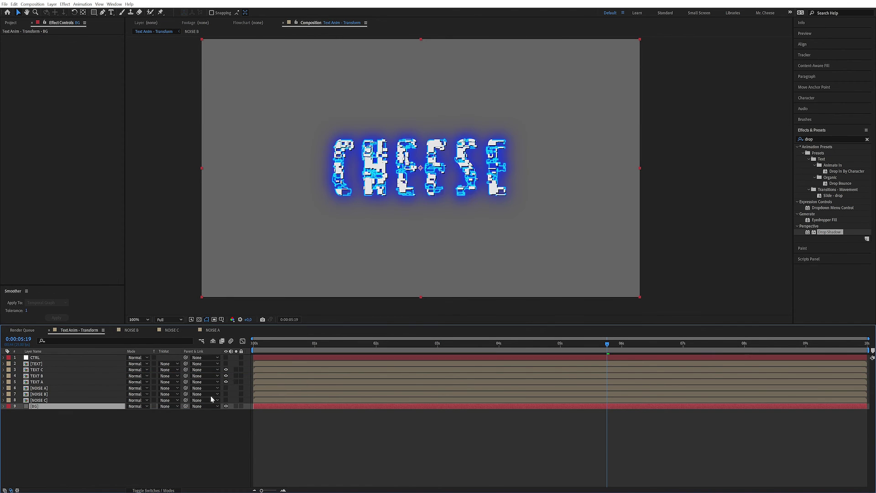
# Apply a Gradient Ramp to the BG layer and set its shape to Radial Ramp
pyautogui.click(810, 139)
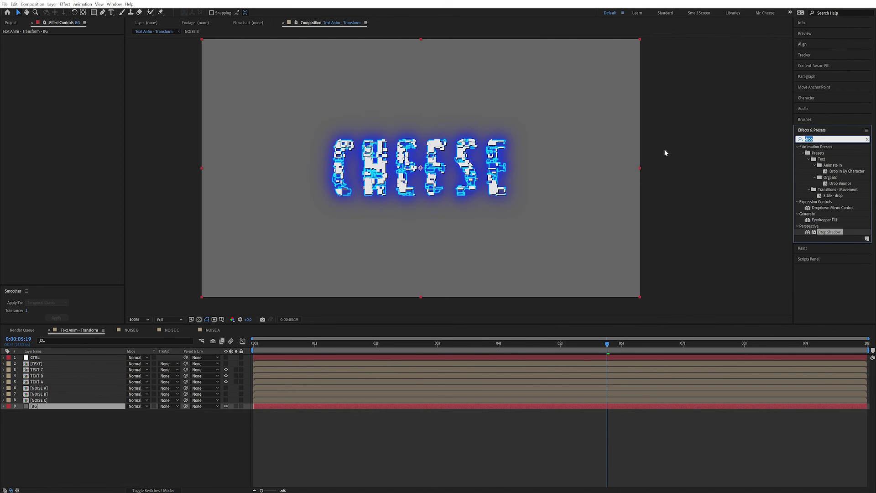
pyautogui.write('grac')
pyautogui.press('BackSpace')
pyautogui.write('d')
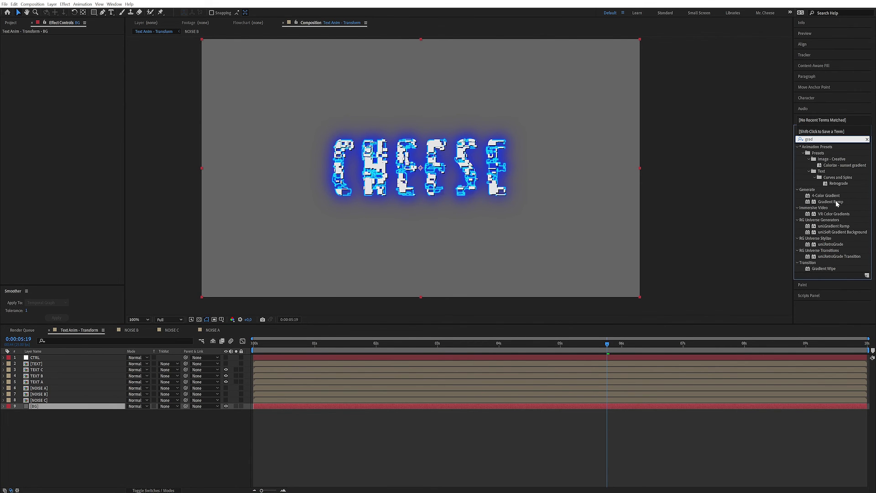
pyautogui.moveTo(831, 201); pyautogui.dragTo(275, 197)
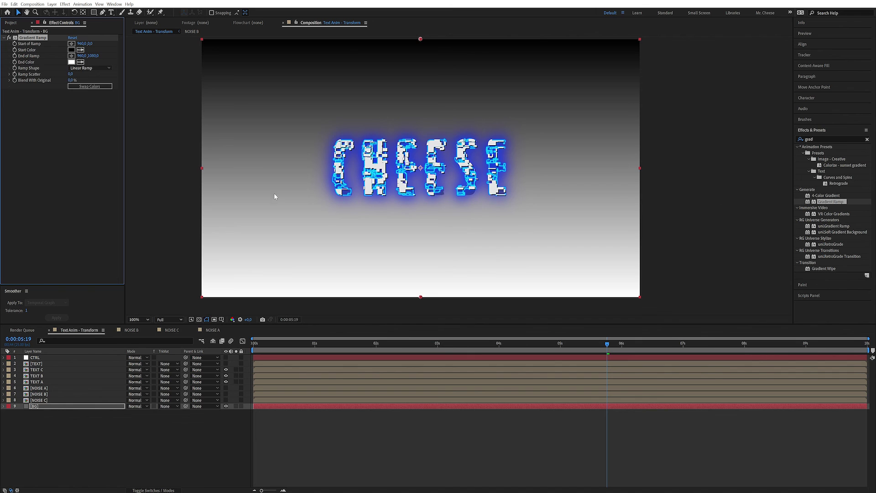
pyautogui.click(93, 68)
pyautogui.click(89, 83)
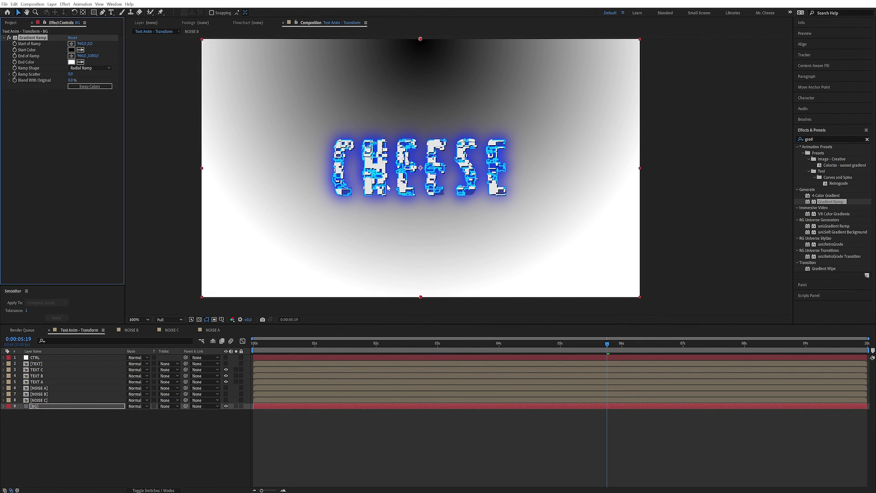
# Swap the BG ramp's colors and set its start to 960, 534 and its end to 960, 1592
pyautogui.click(94, 86)
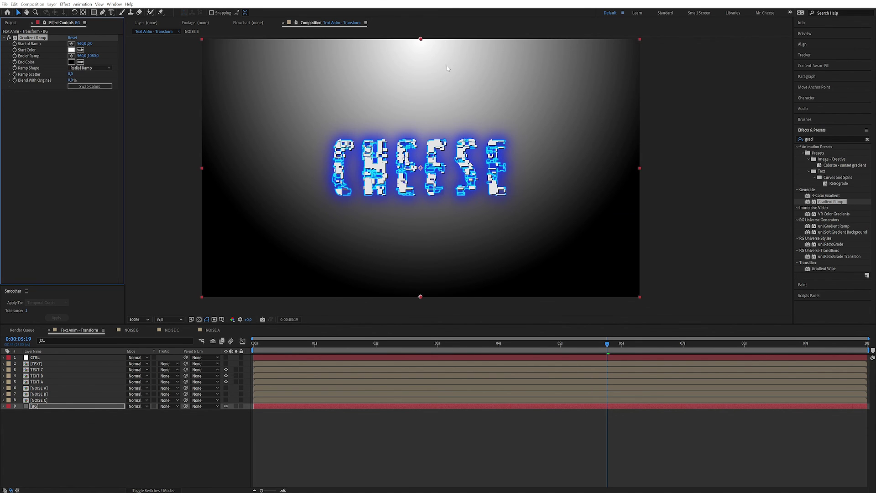
pyautogui.moveTo(90, 43); pyautogui.dragTo(244, 67)
pyautogui.moveTo(151, 49); pyautogui.dragTo(282, 37)
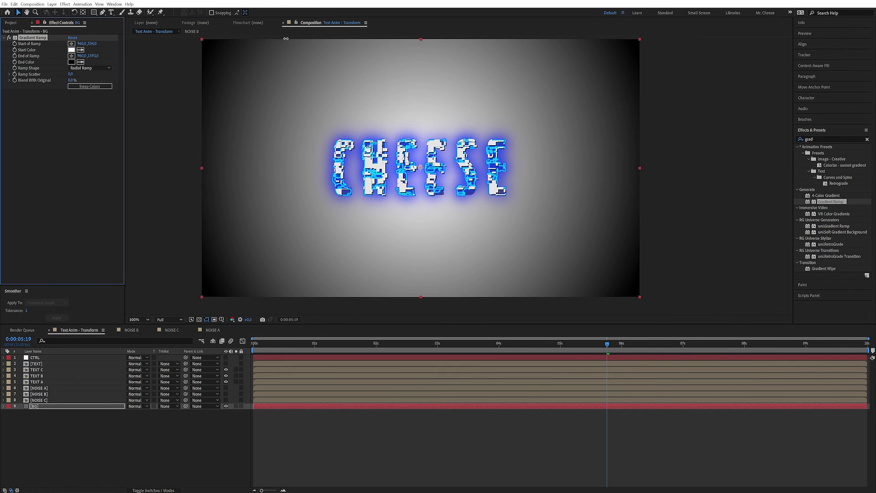
# Set the BG ramp's start color to a dark blue with 30% brightness and scrub through the text reveal
pyautogui.click(71, 49)
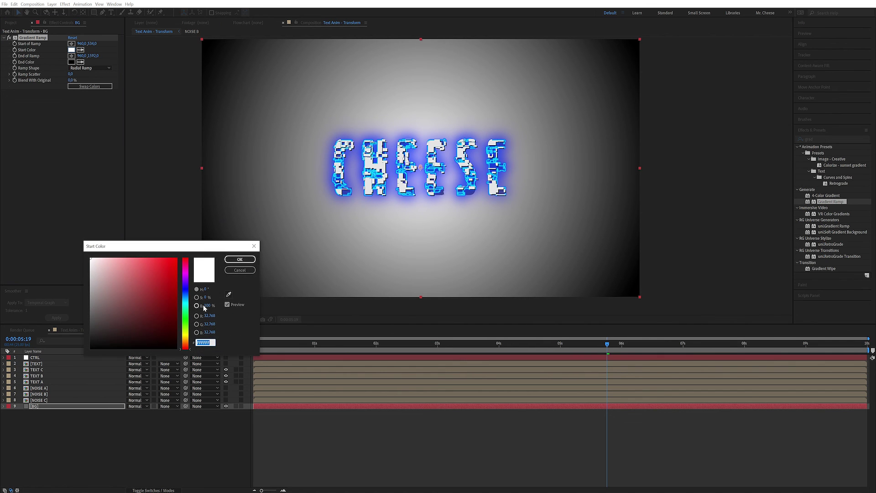
pyautogui.write('30')
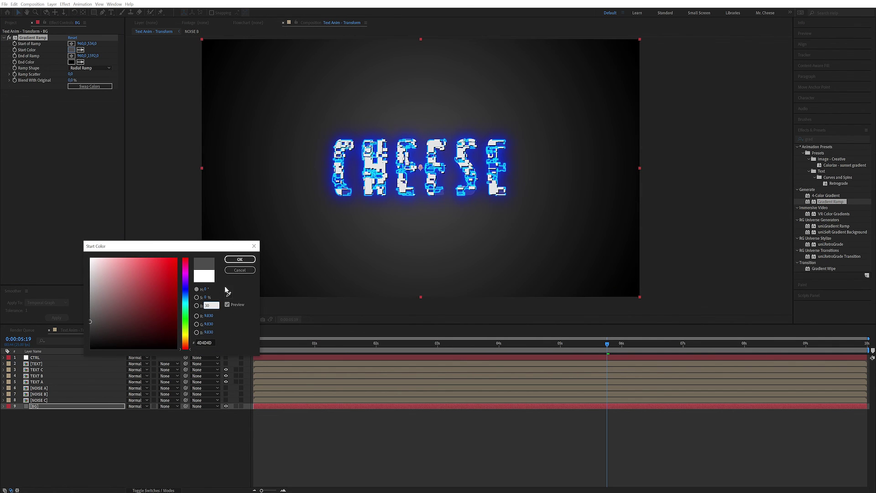
pyautogui.click(187, 295)
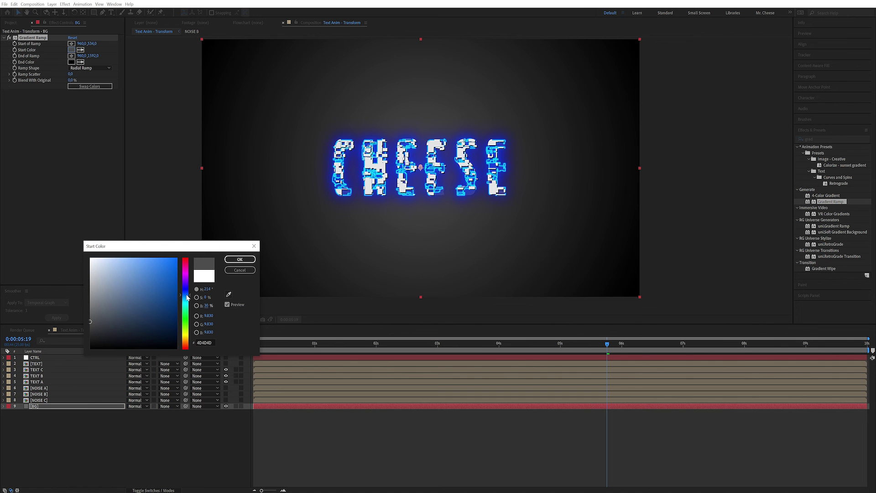
pyautogui.moveTo(204, 297); pyautogui.dragTo(272, 292)
pyautogui.click(240, 259)
pyautogui.moveTo(421, 347); pyautogui.dragTo(632, 346)
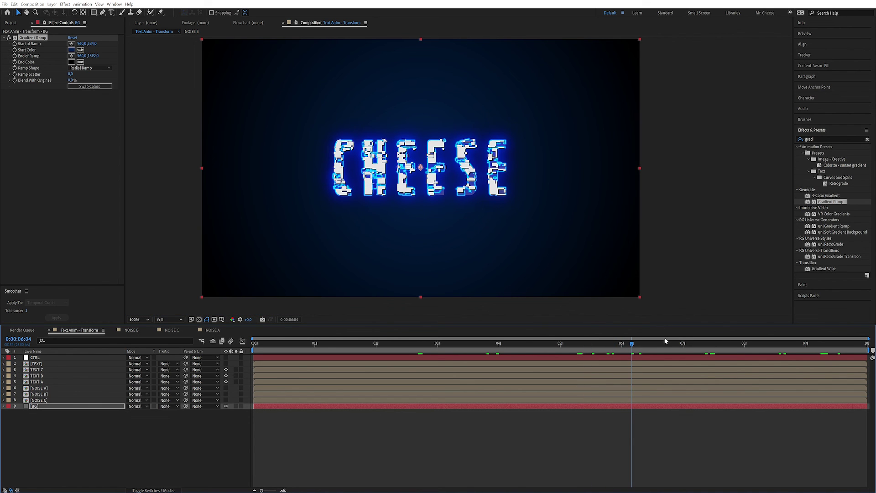
pyautogui.moveTo(652, 346); pyautogui.dragTo(683, 348)
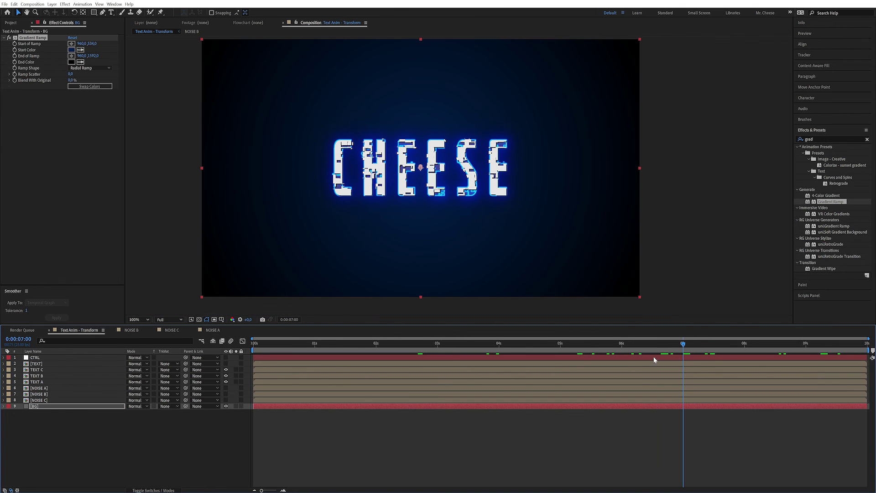
# Apply Exposure to the BG layer and keyframe its master gamma correction at 1.00 at 8 seconds
pyautogui.moveTo(741, 348); pyautogui.dragTo(743, 348)
pyautogui.doubleClick(812, 138)
pyautogui.write('expo')
pyautogui.doubleClick(827, 220)
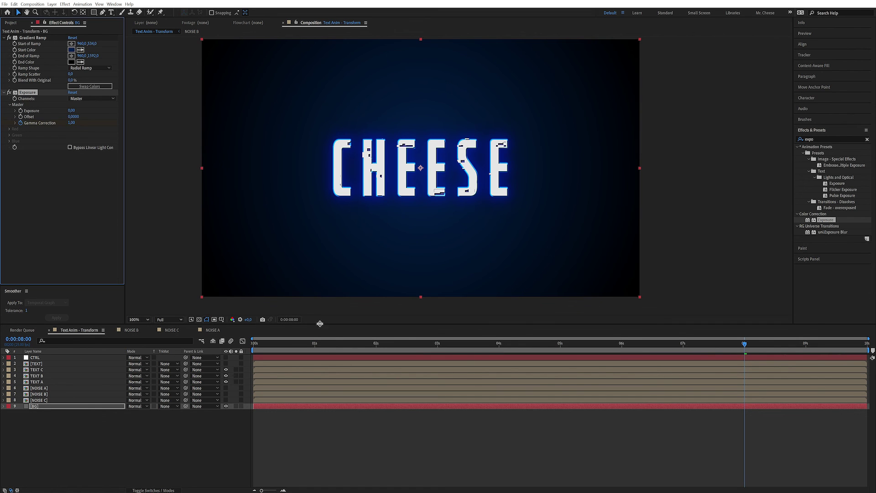
# Keyframe the BG layer's Exposure gamma correction at 0.40 at the start of the composition and preview the background fade-in
pyautogui.moveTo(330, 349); pyautogui.dragTo(254, 349)
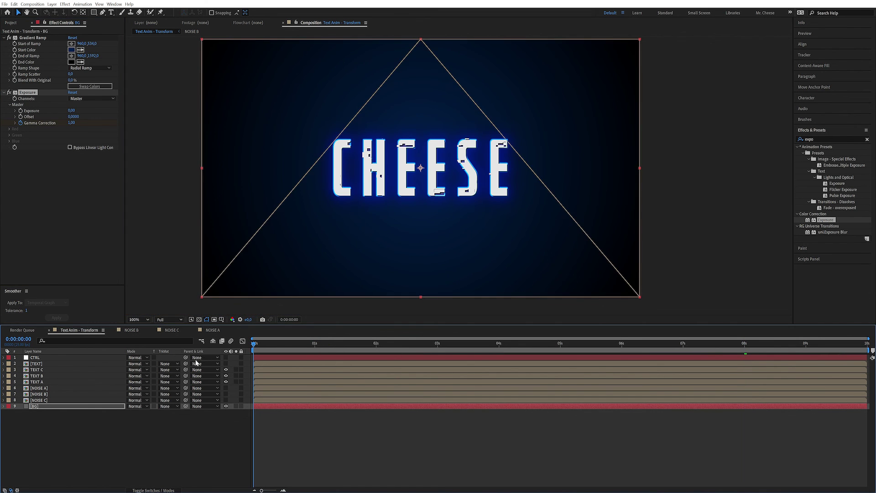
pyautogui.moveTo(70, 123); pyautogui.dragTo(62, 123)
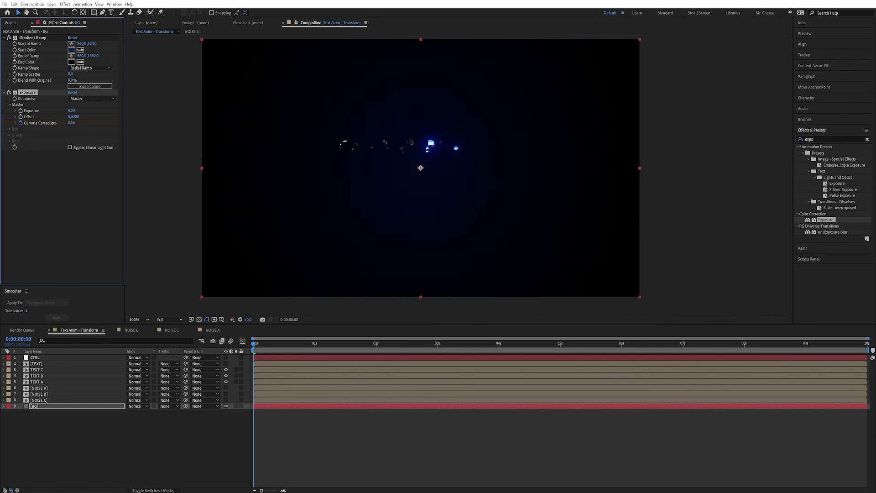
pyautogui.click(265, 348)
pyautogui.press('space')
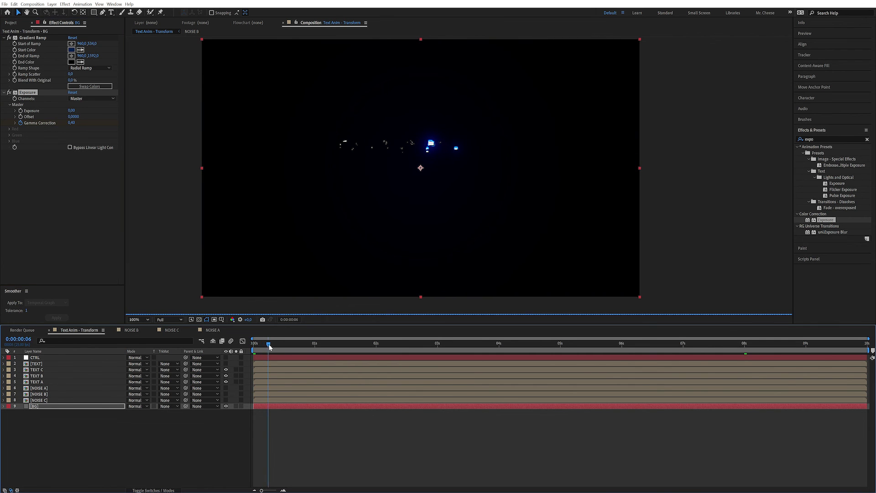
pyautogui.moveTo(476, 342); pyautogui.dragTo(487, 342)
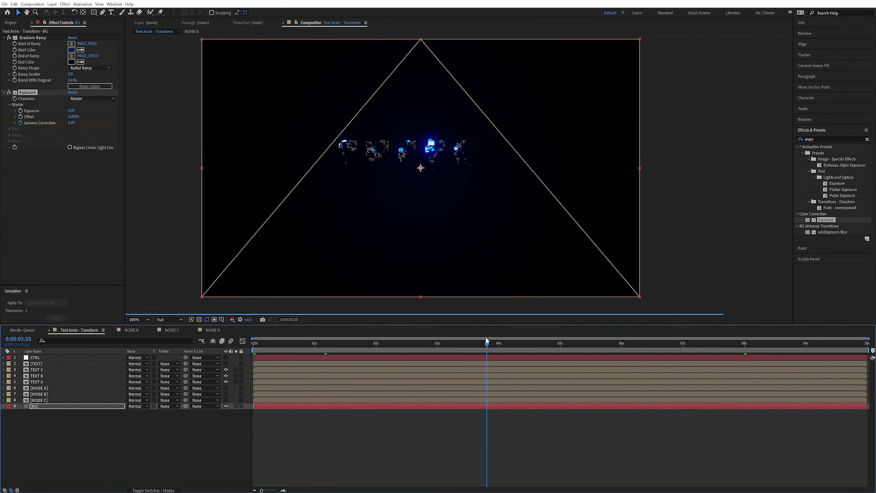
pyautogui.click(573, 337)
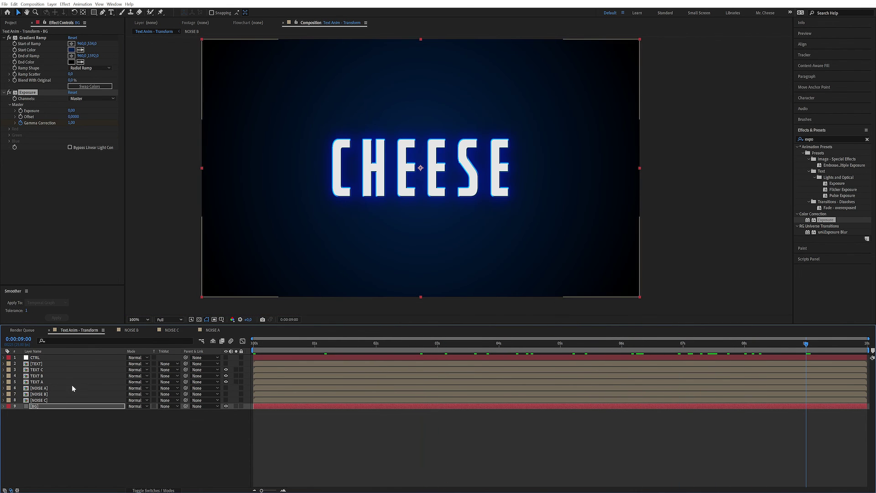
# Apply a Drop Shadow to the TEXT A layer and set its distance to 25
pyautogui.click(50, 382)
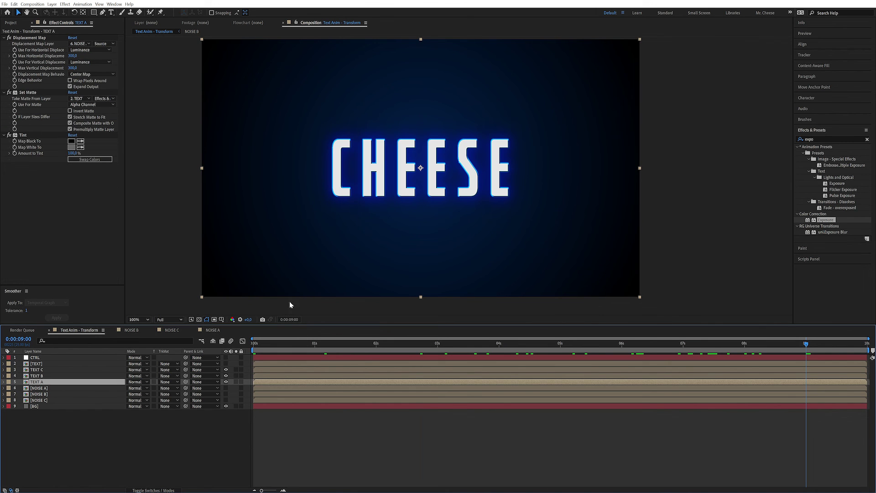
pyautogui.click(802, 140)
pyautogui.write('drop')
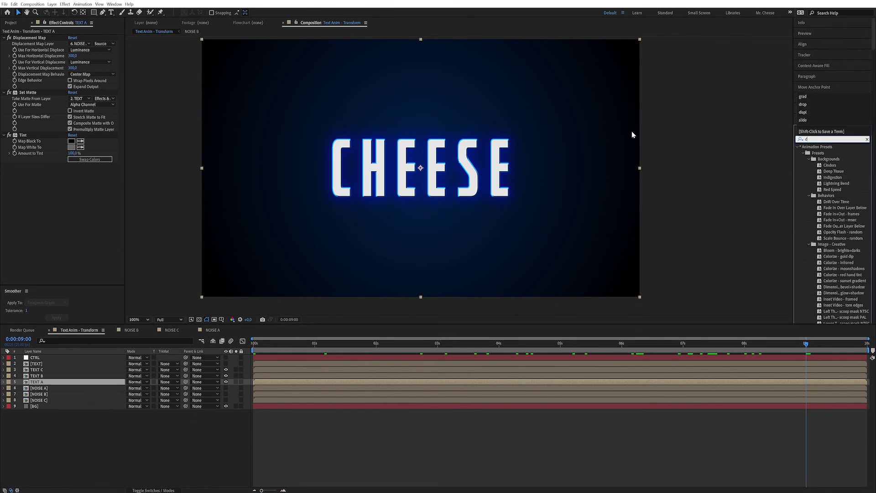
pyautogui.doubleClick(828, 232)
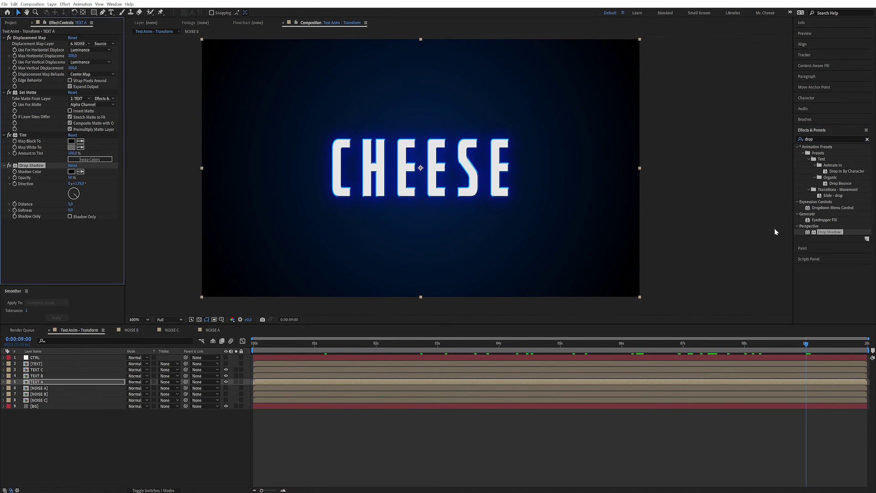
pyautogui.moveTo(77, 196); pyautogui.dragTo(77, 204)
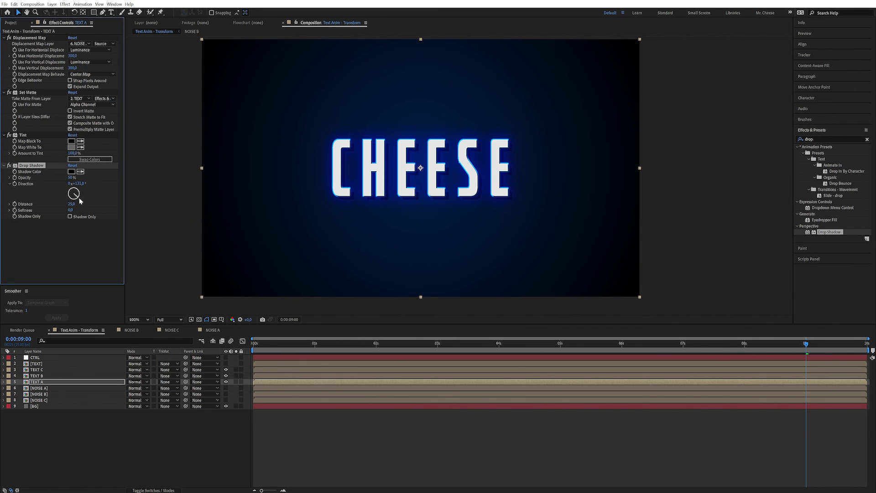